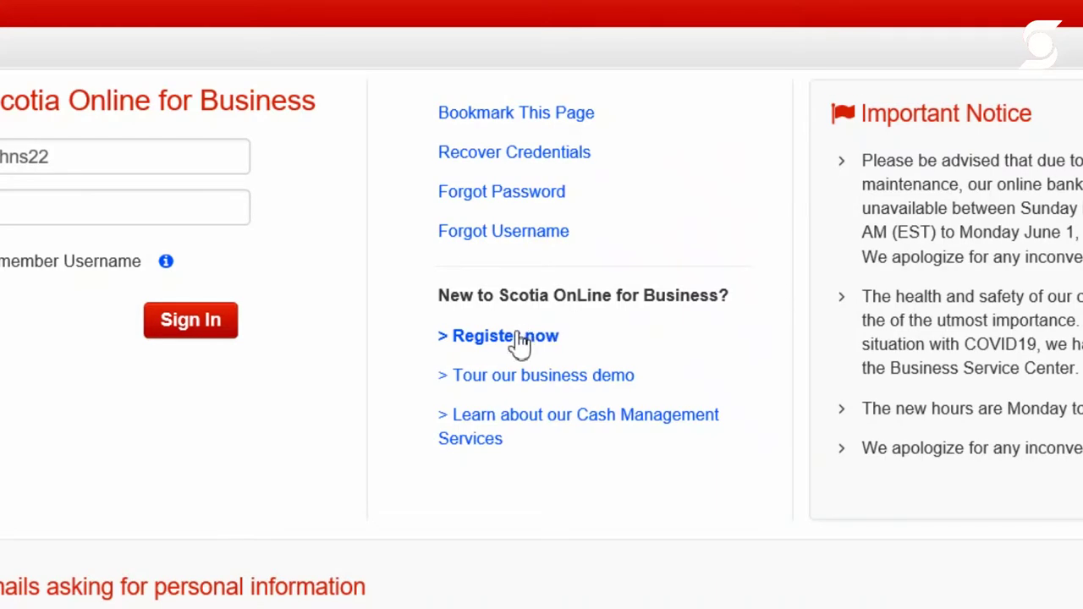
Start new-user registration from the 'Register now' link under New to Scotia OnLine for Business
left_click(518, 340)
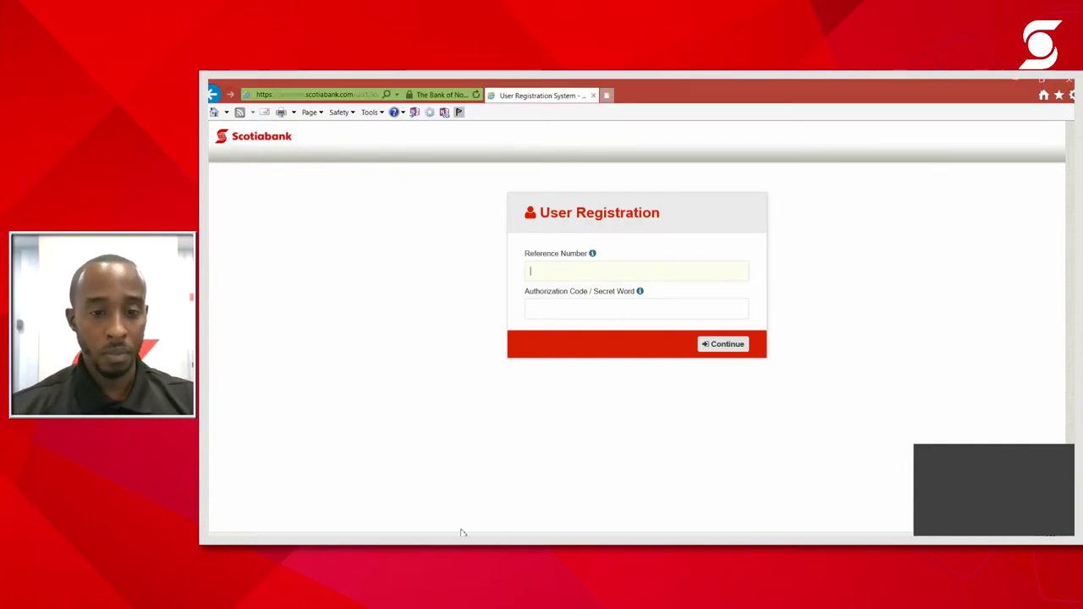
Paste the registration reference number, enter the authorization code, and continue
left_click(578, 266)
left_click(458, 347)
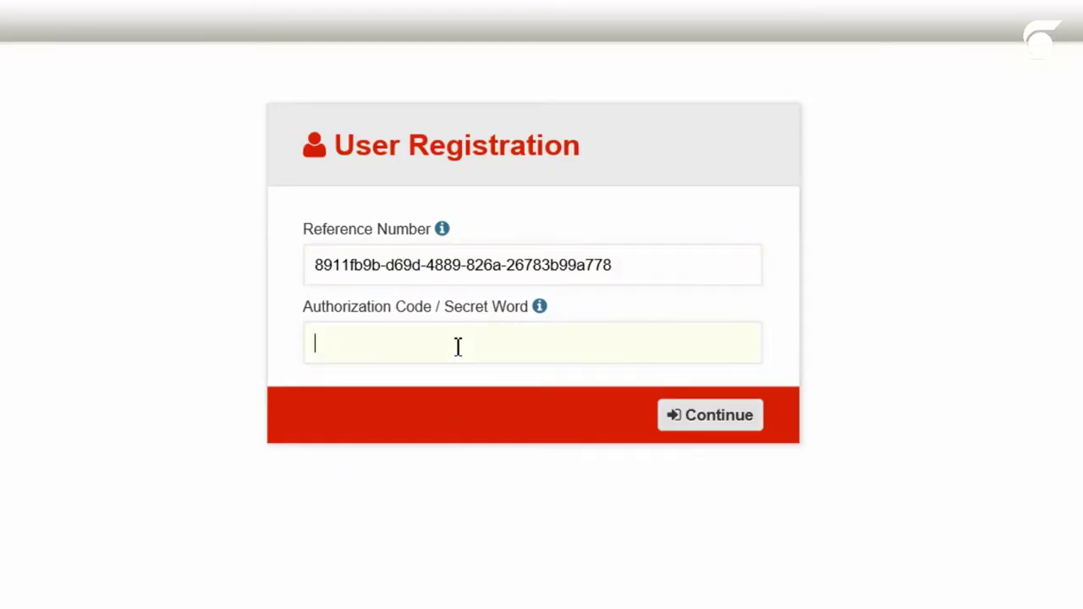
type("••••••••••")
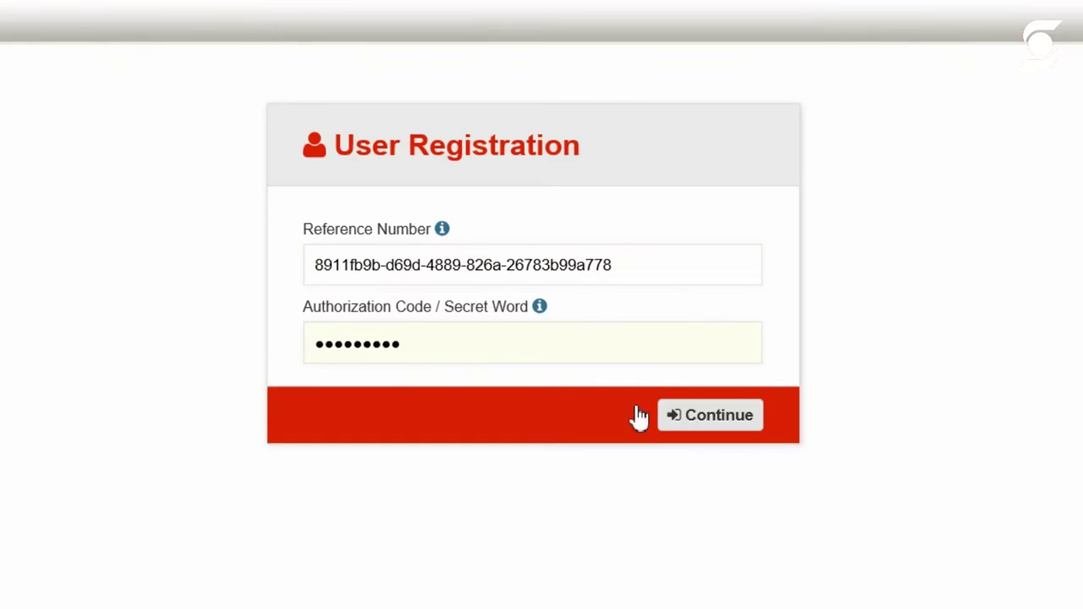
left_click(702, 426)
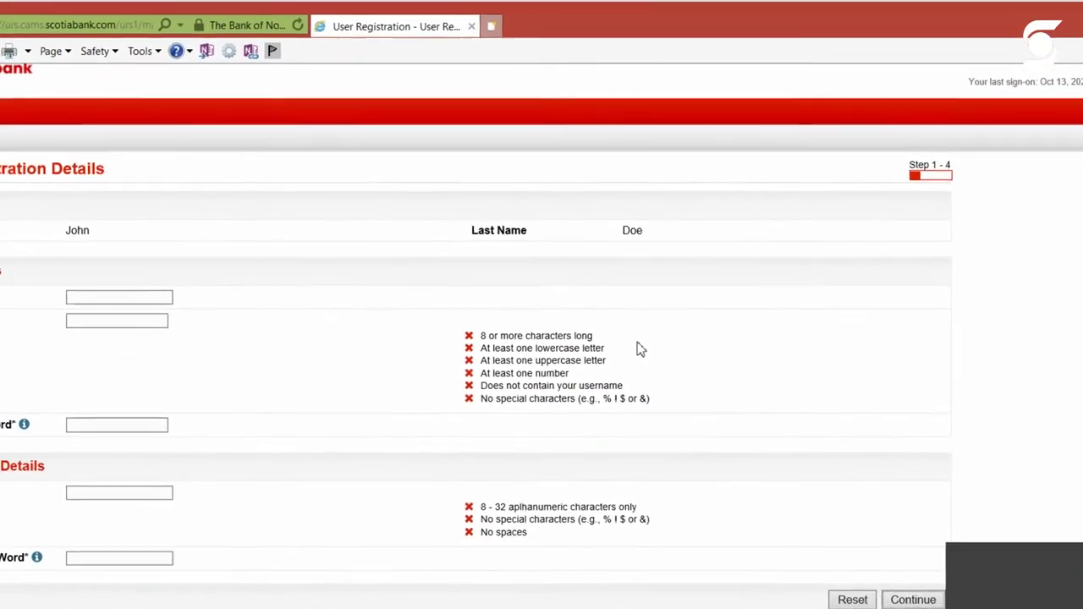
Enter the new login username in the Username field
right_click(654, 350)
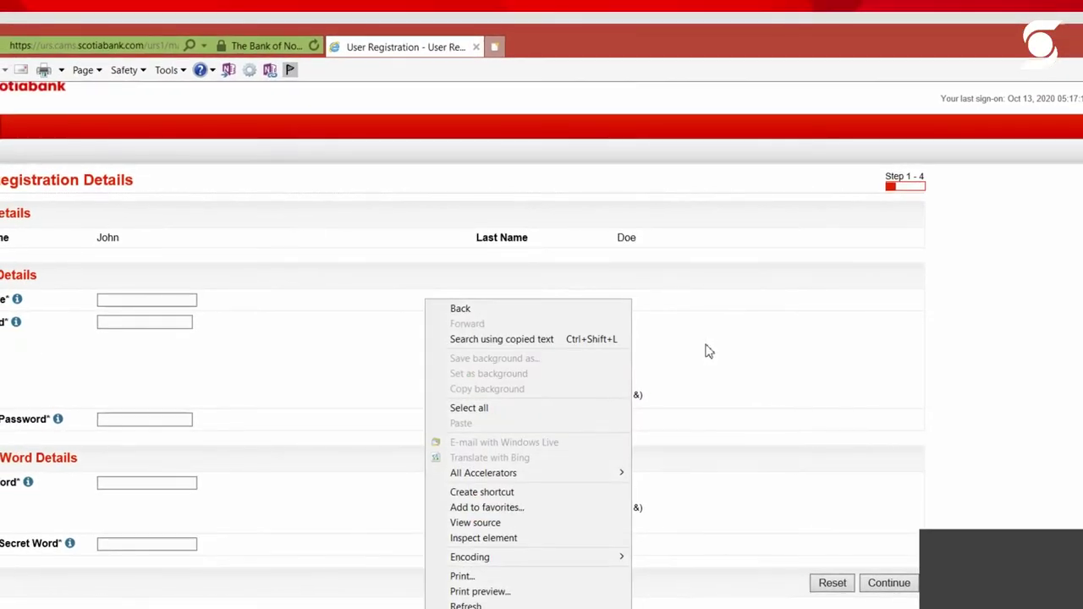
left_click(709, 351)
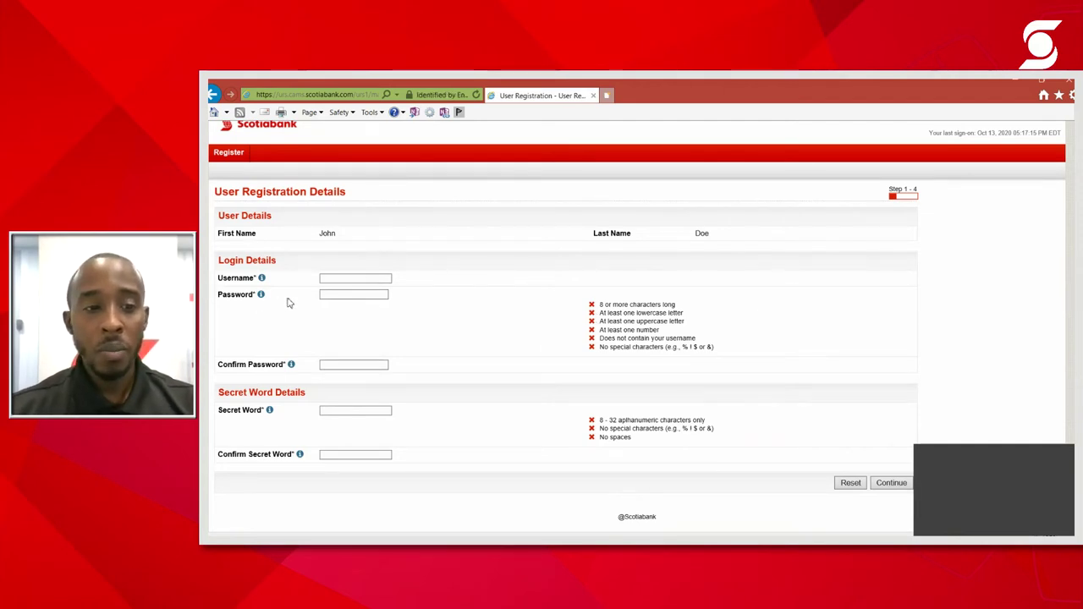
left_click(343, 281)
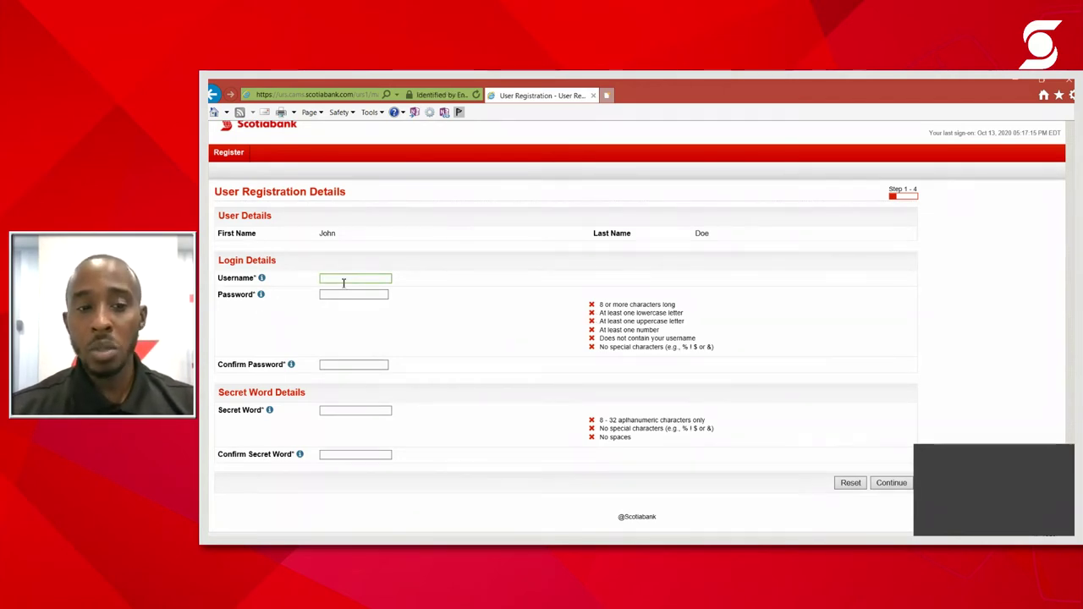
type("johnd")
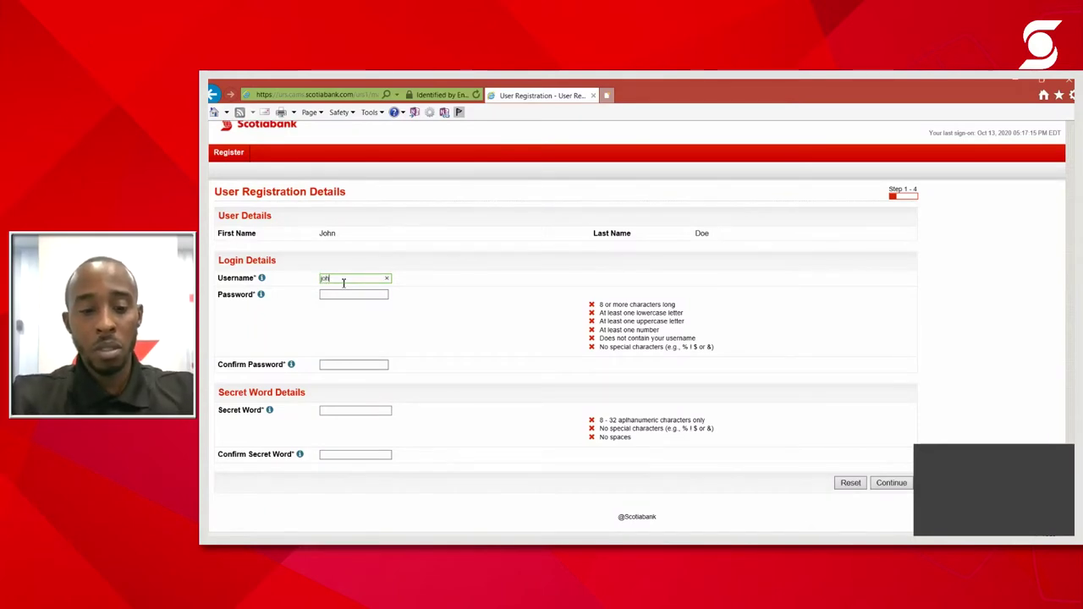
type("oe101")
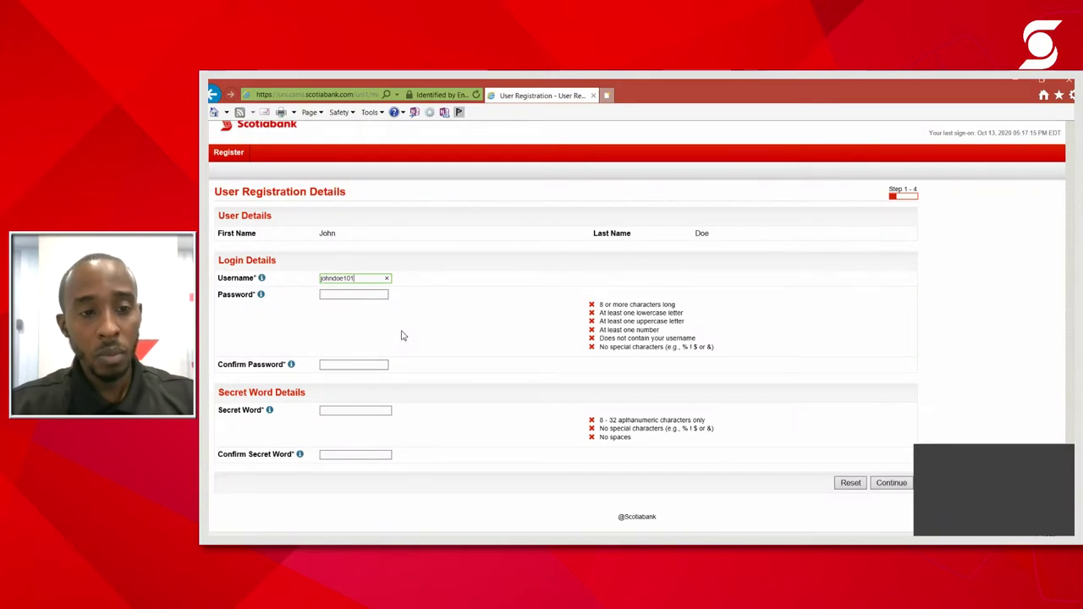
left_click(375, 295)
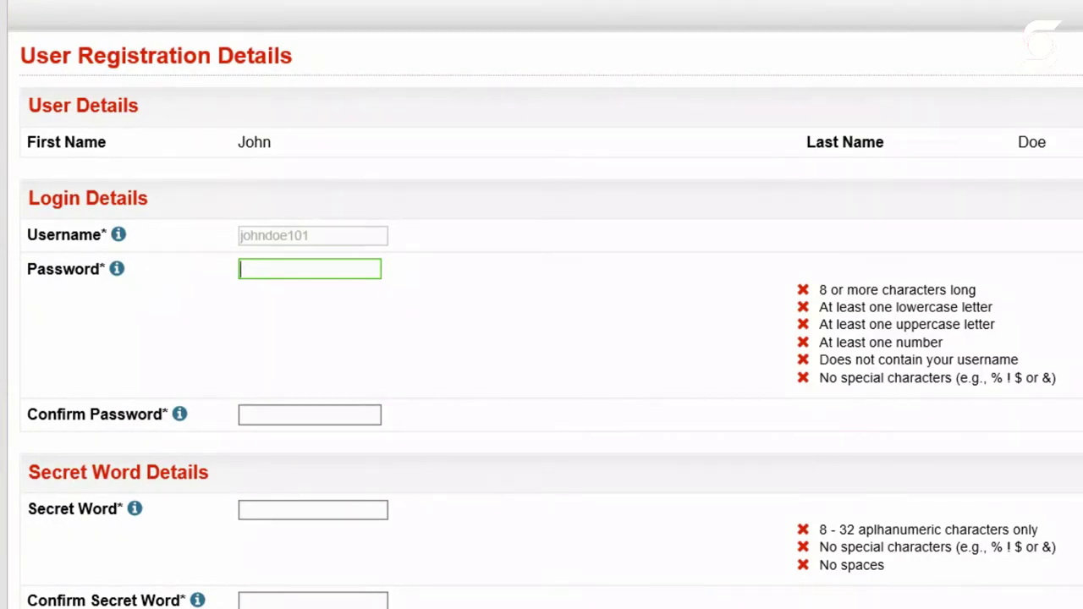
Type the new password in Password and again in Confirm Password, meeting every listed rule
left_click(887, 379)
left_click(347, 271)
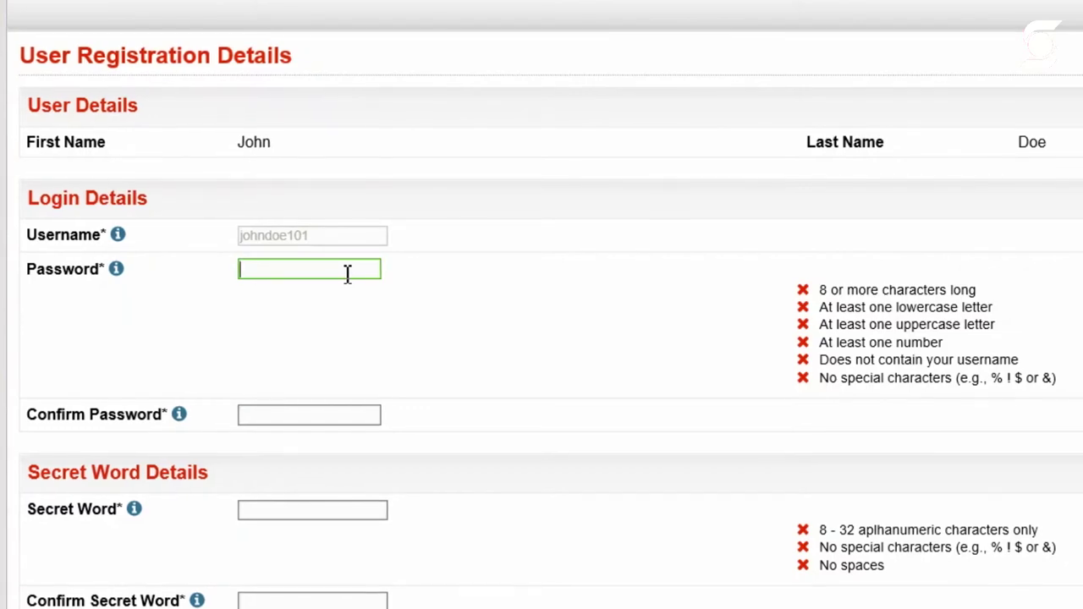
type("Passwor")
key("BackSpace")
key("BackSpace")
key("BackSpace")
key("BackSpace")
key("BackSpace")
key("BackSpace")
key("BackSpace")
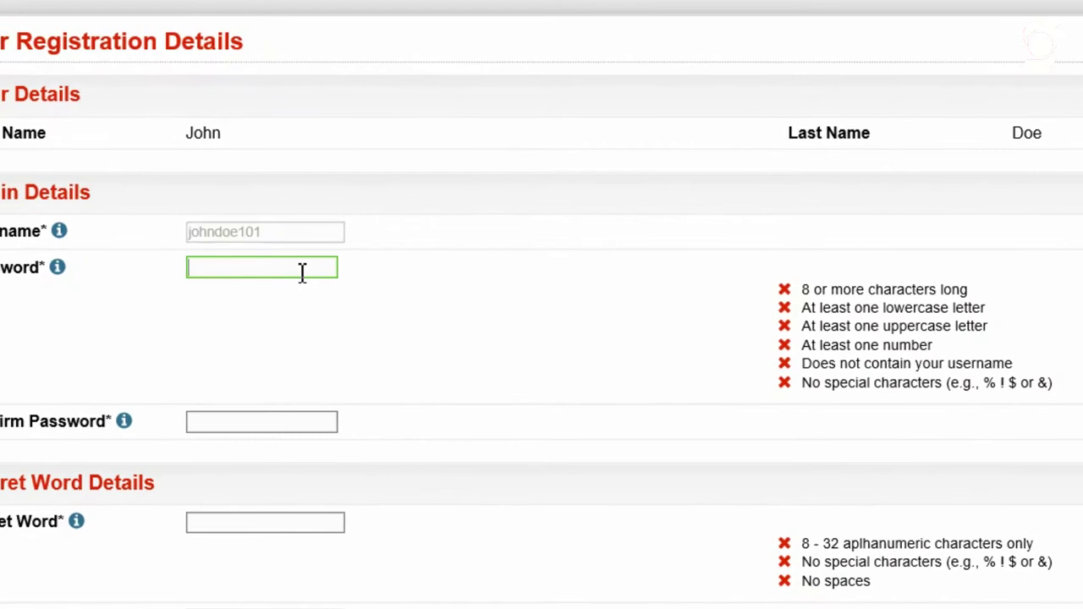
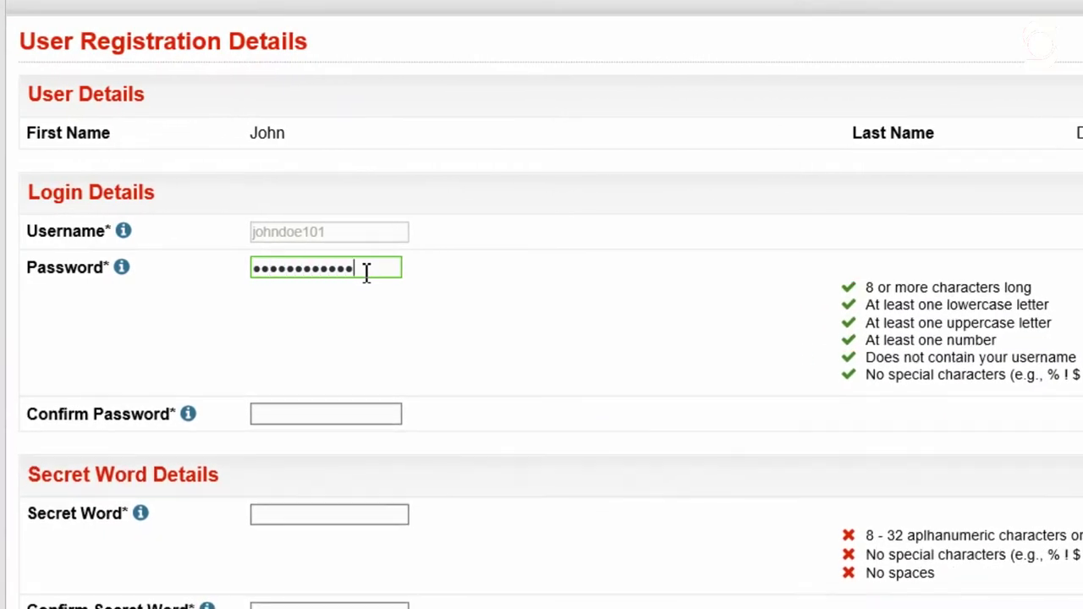
left_click(384, 418)
type("Pass")
key("BackSpace")
key("BackSpace")
key("BackSpace")
key("BackSpace")
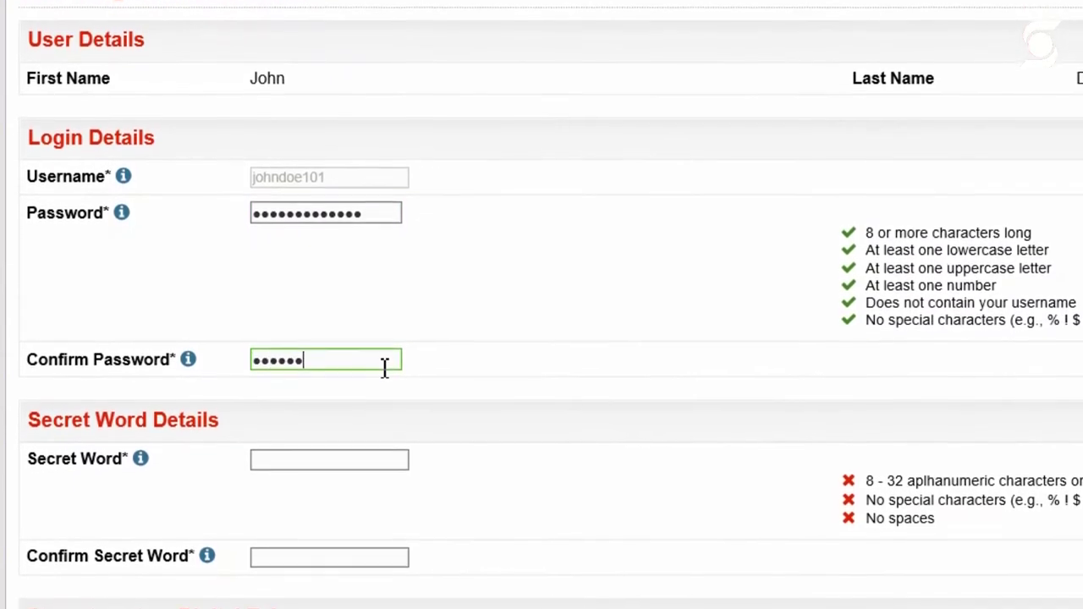
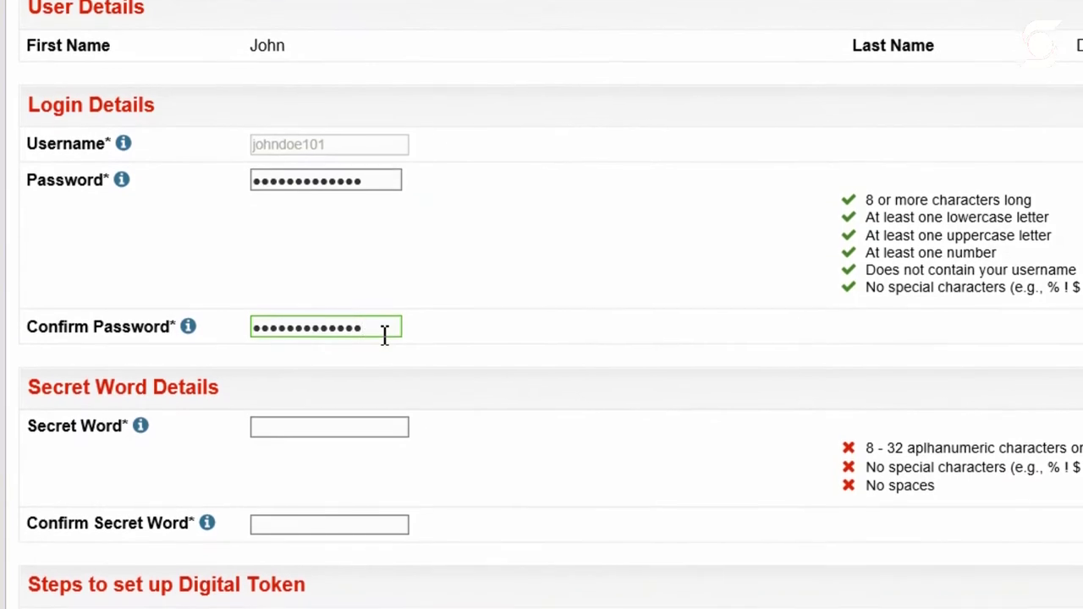
left_click(535, 463)
scroll(535, 430, "down", 3)
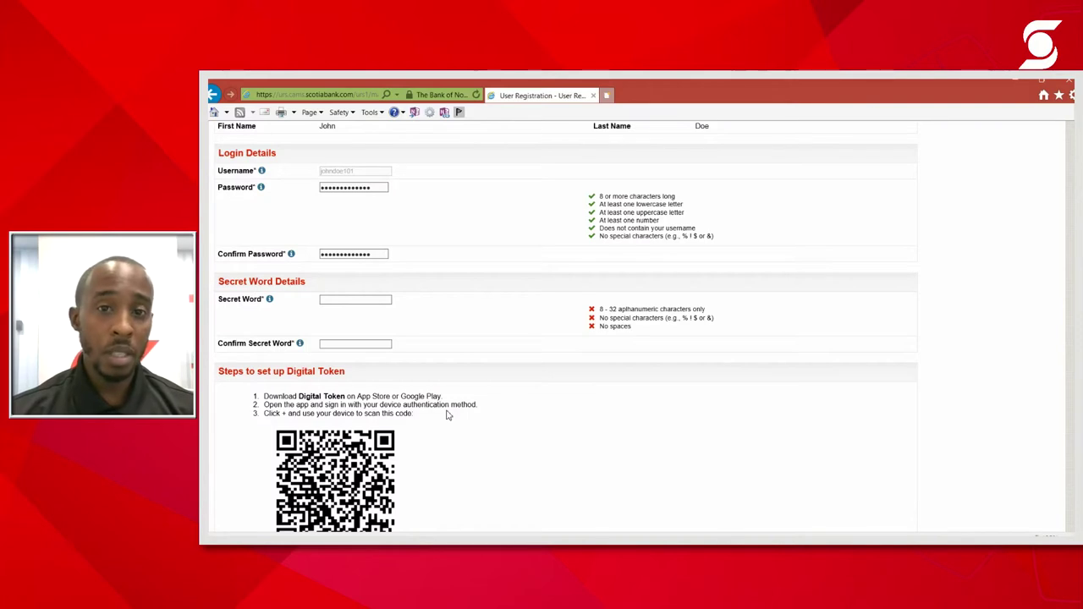
Enter the secret word and its confirmation, then submit the login details
left_click(368, 299)
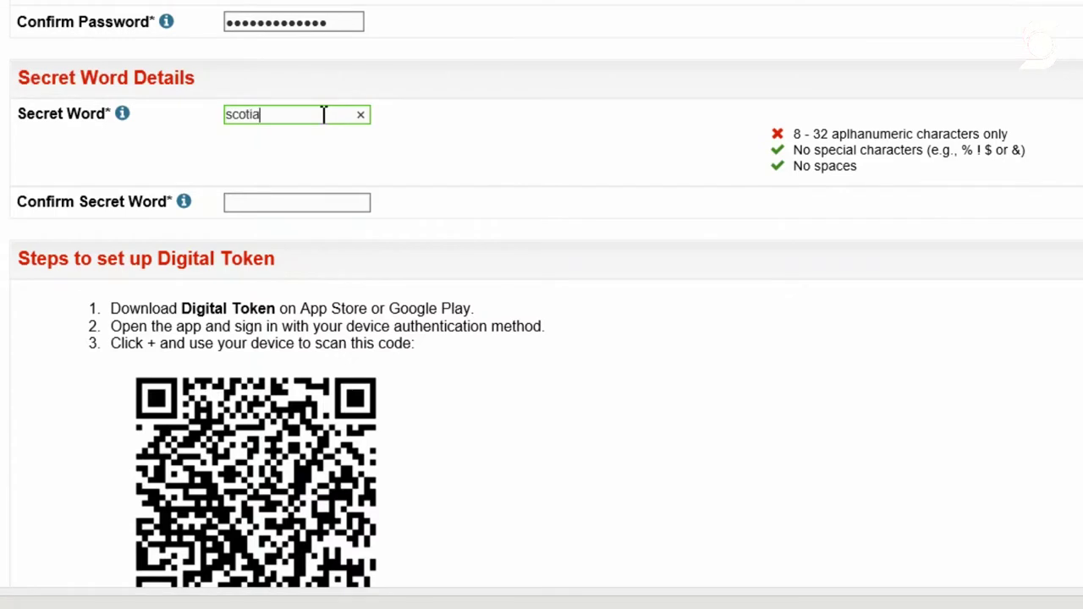
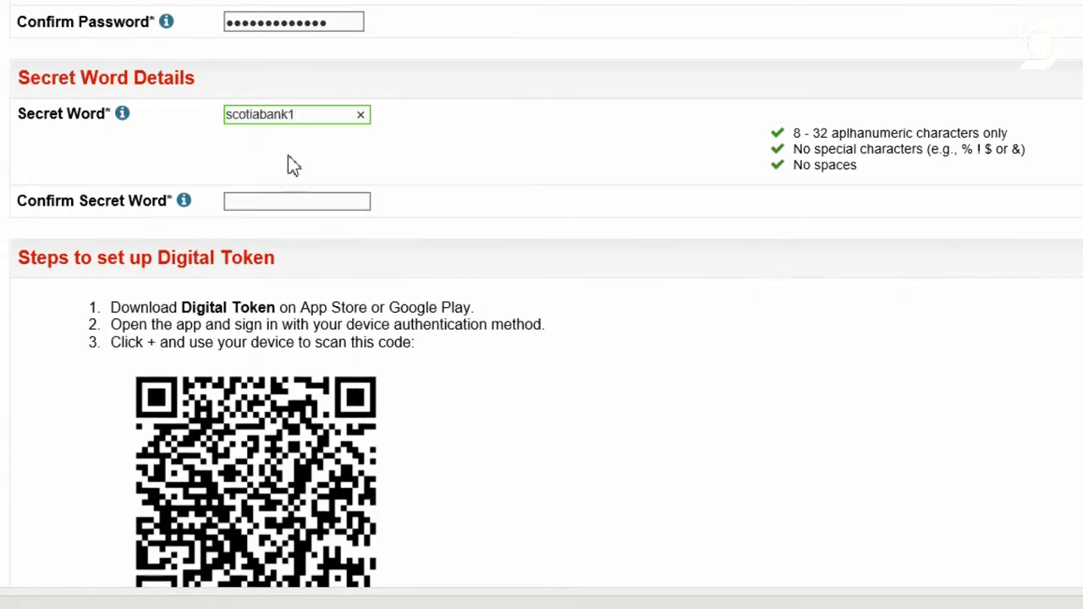
left_click(272, 199)
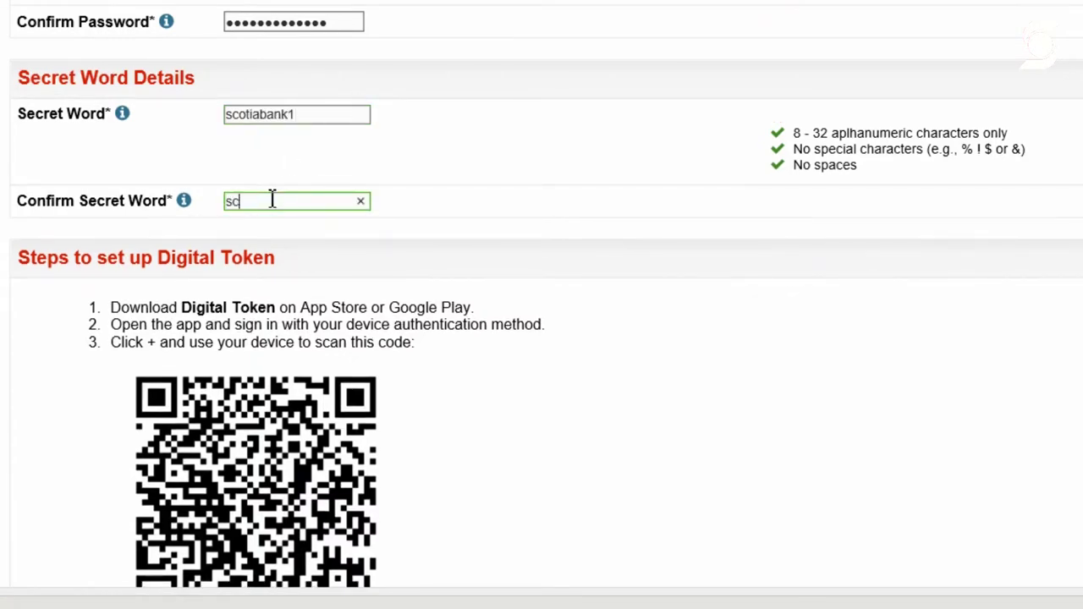
left_click(697, 316)
scroll(696, 317, "down", 2)
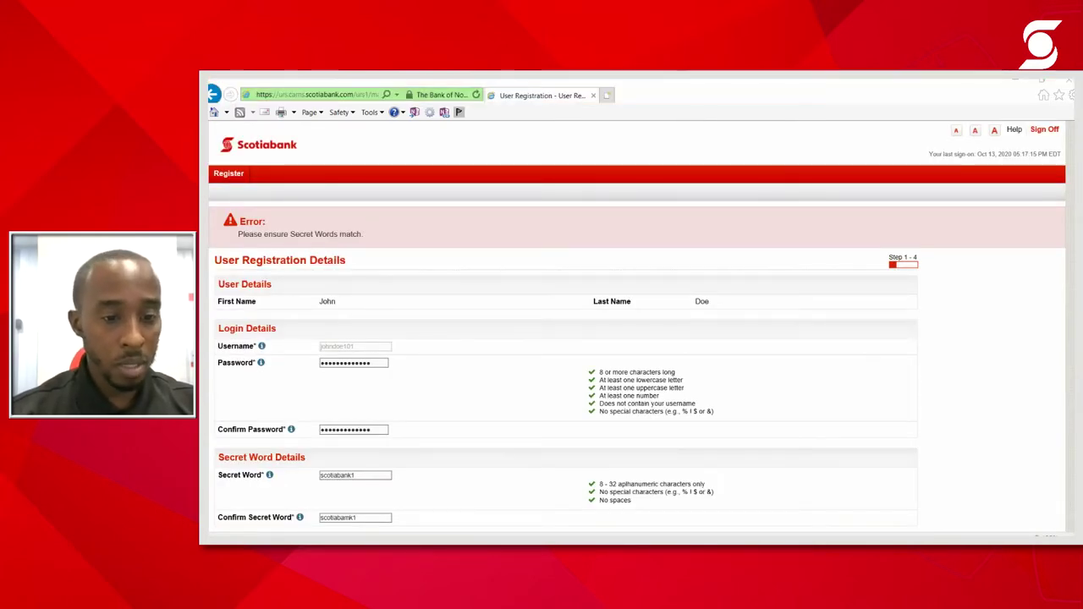
scroll(397, 414, "down", 1)
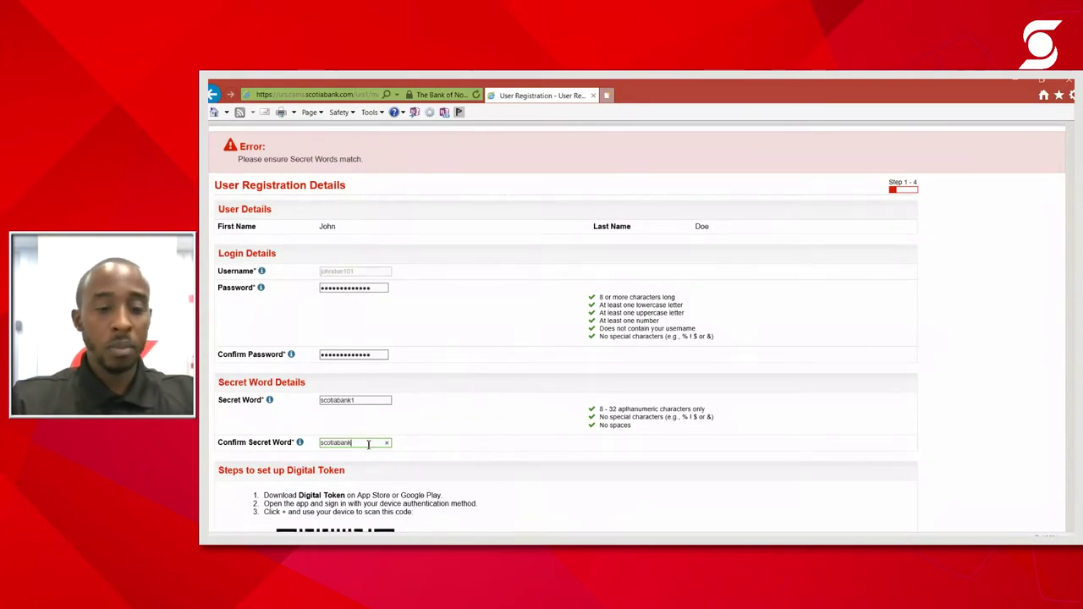
scroll(650, 455, "down", 3)
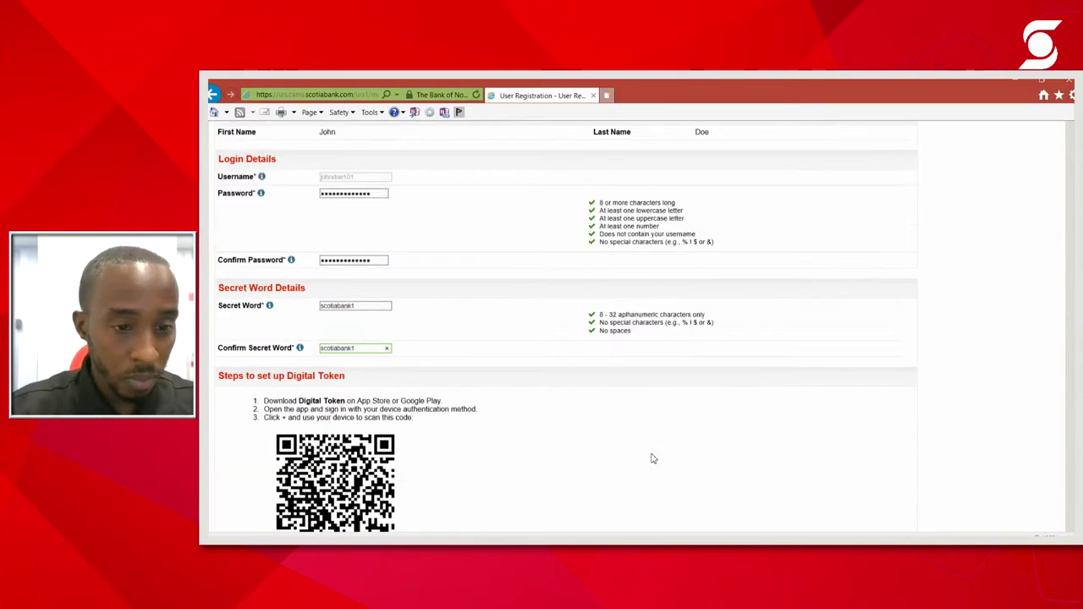
left_click(894, 501)
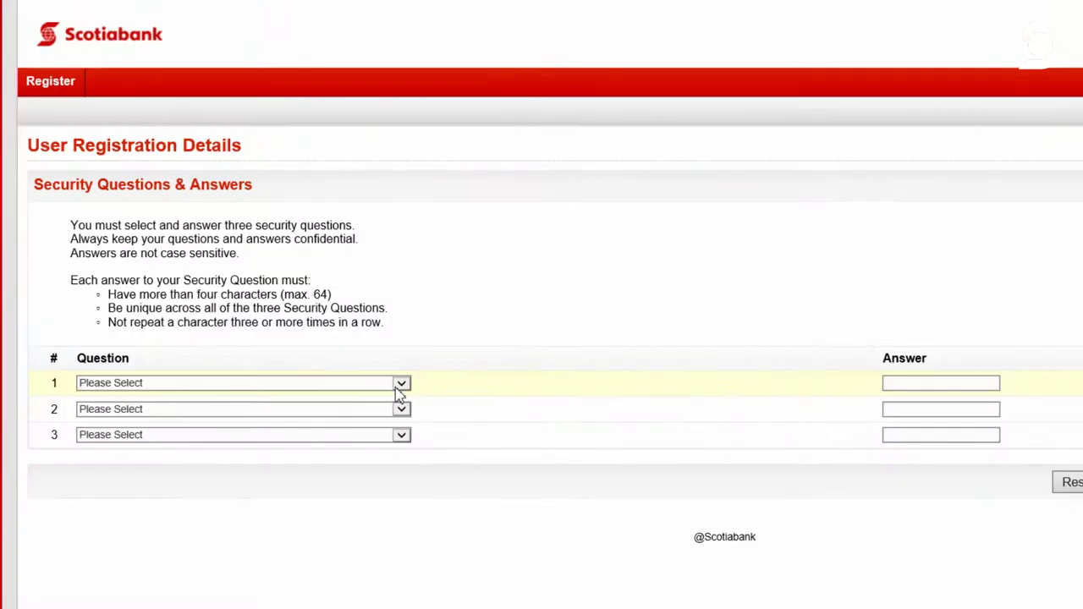
Choose the best friend, childhood nickname and first manager security questions for rows 1-3
left_click(401, 385)
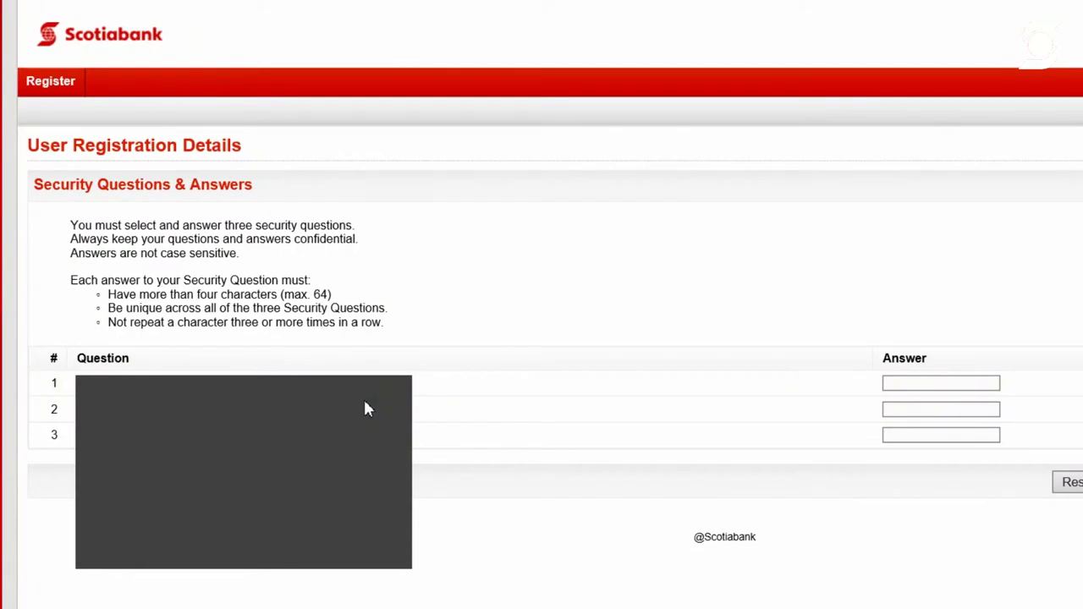
left_click(367, 410)
left_click(390, 411)
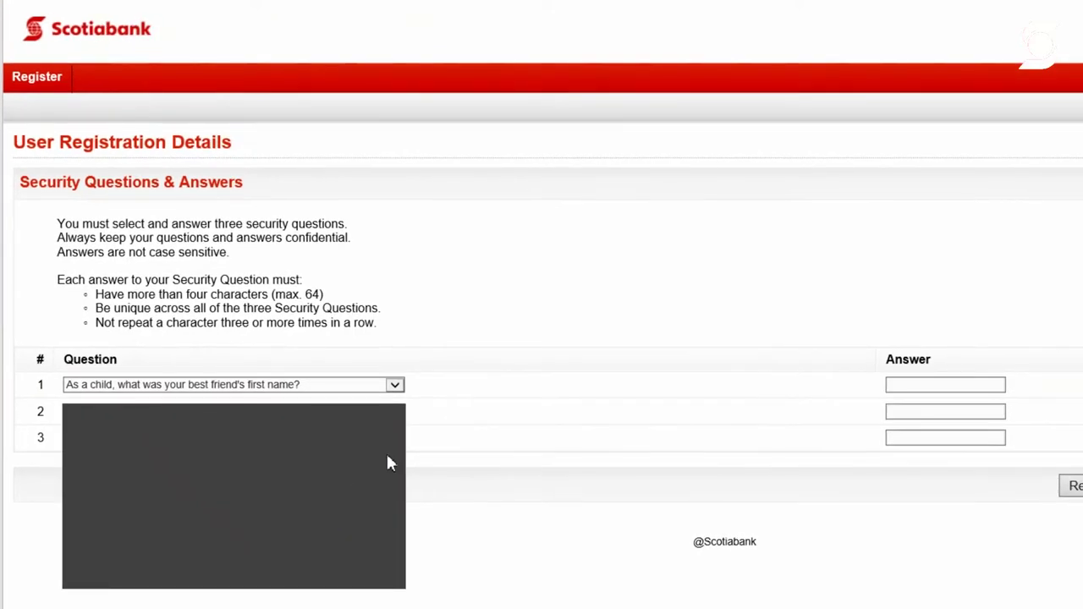
left_click(398, 448)
left_click(398, 442)
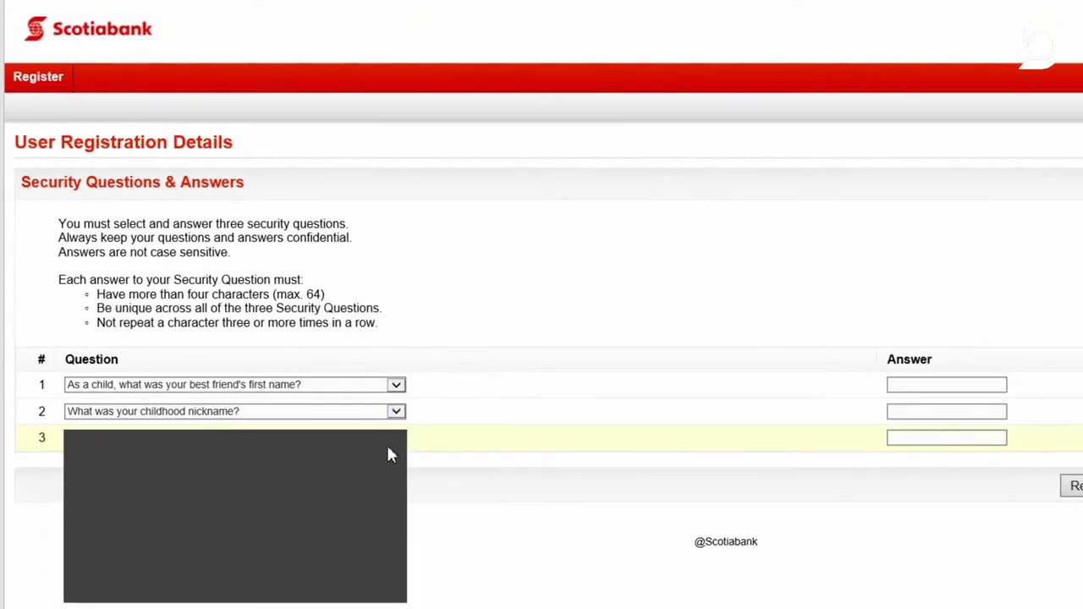
left_click(302, 596)
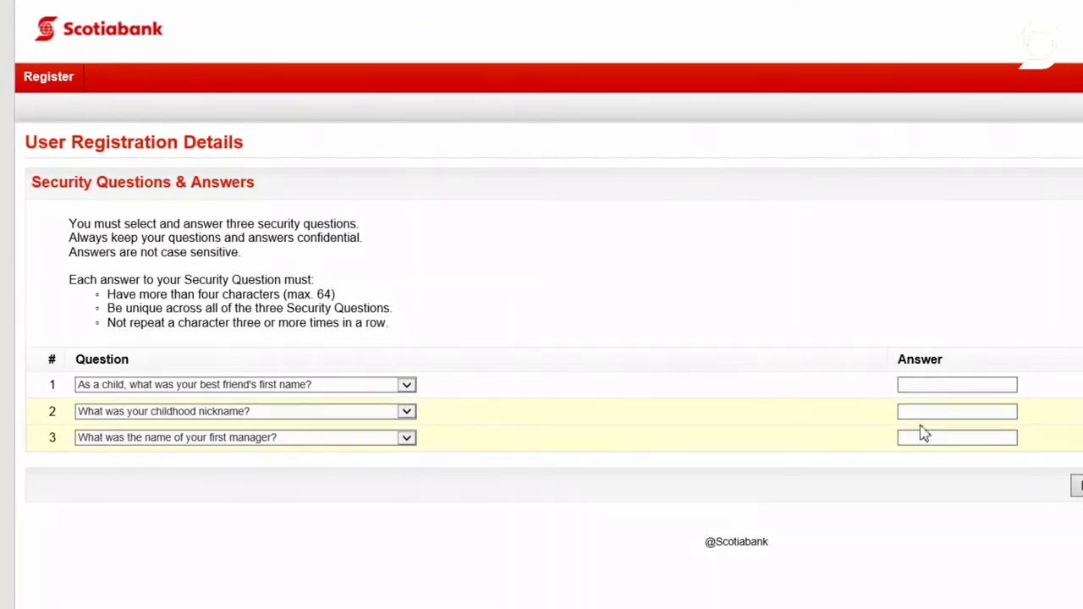
Type answers for all three security questions and continue to credentials review
left_click(923, 388)
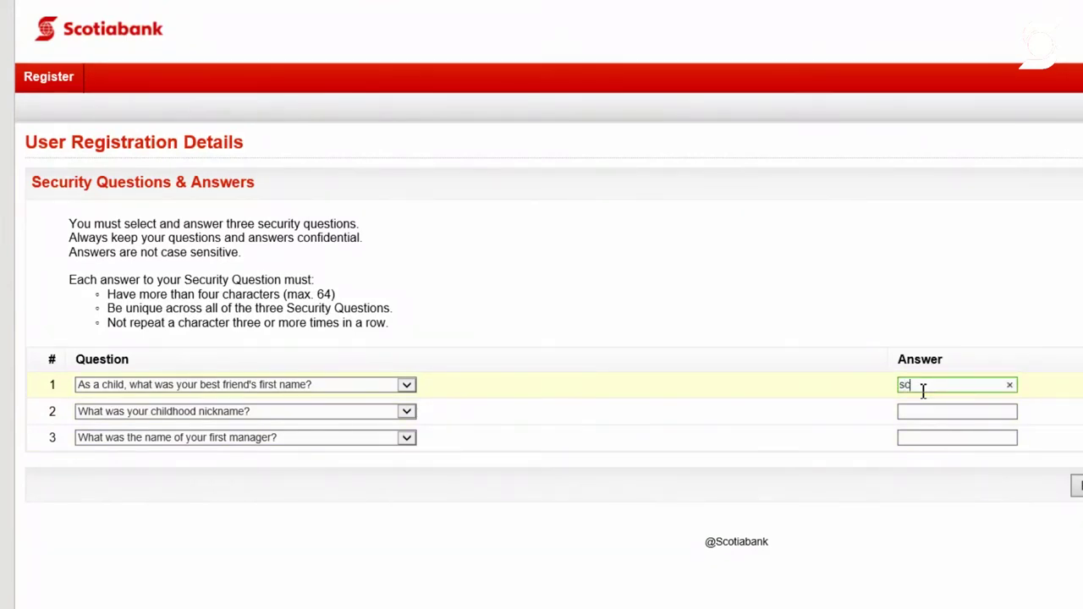
key("Tab")
left_click(943, 412)
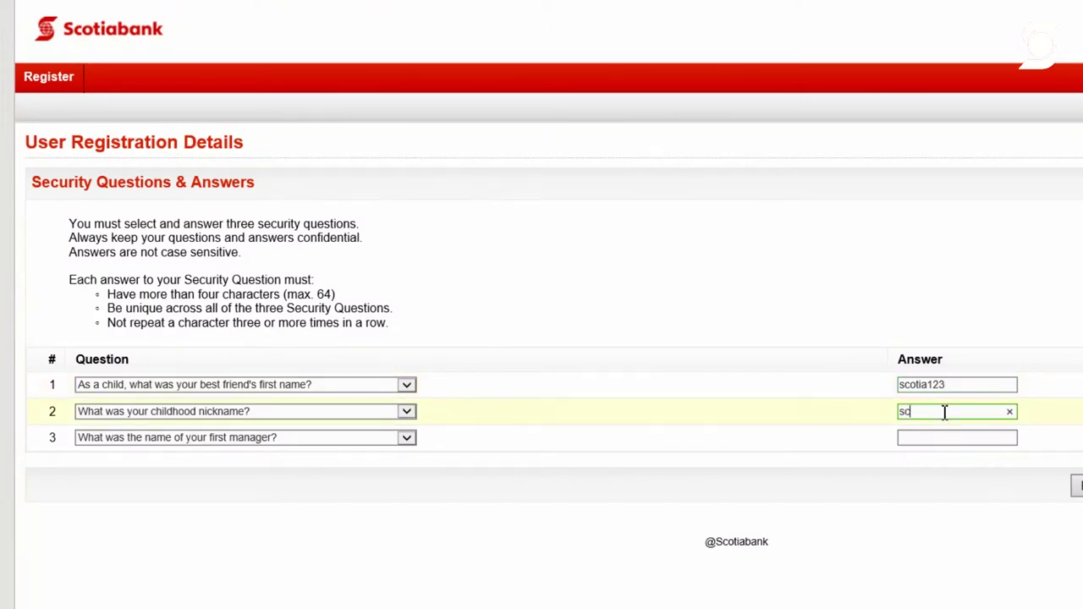
left_click(952, 436)
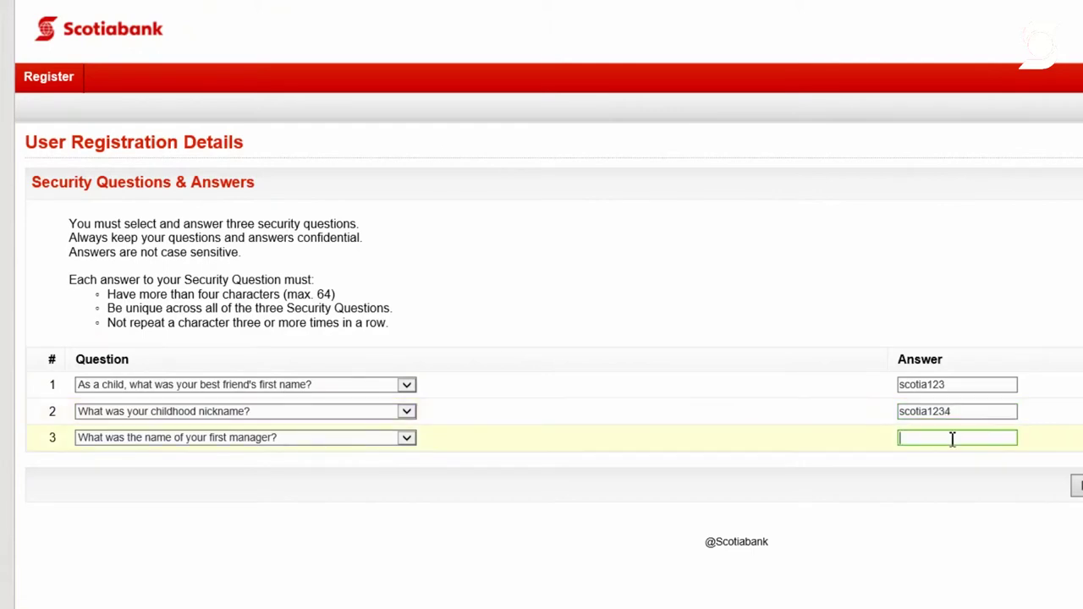
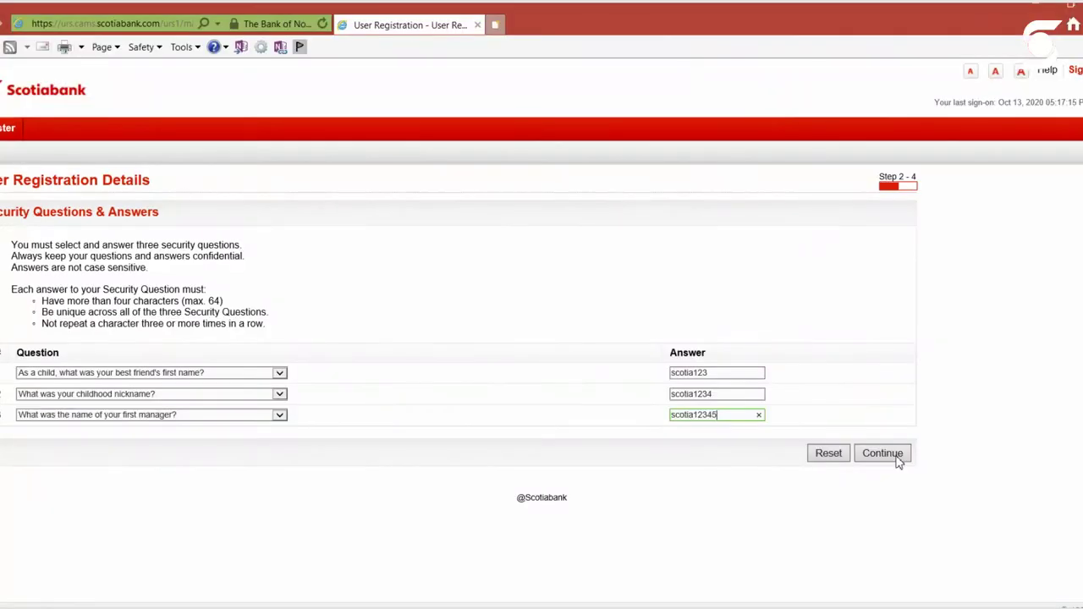
left_click(882, 454)
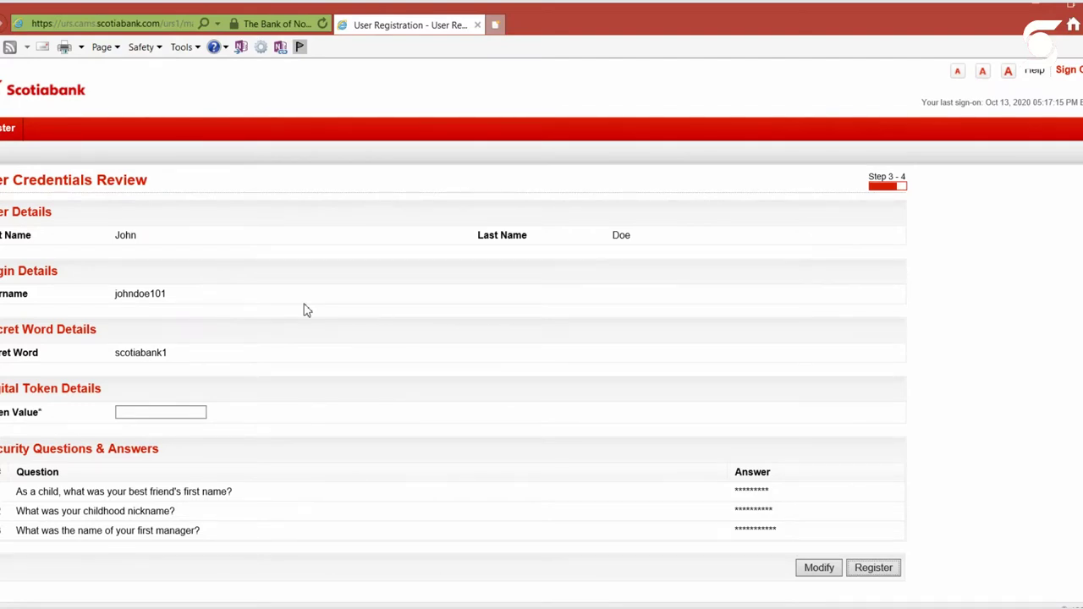
Enter the digital token code in Token Value and submit the registration
left_click(182, 410)
scroll(251, 363, "down", 1)
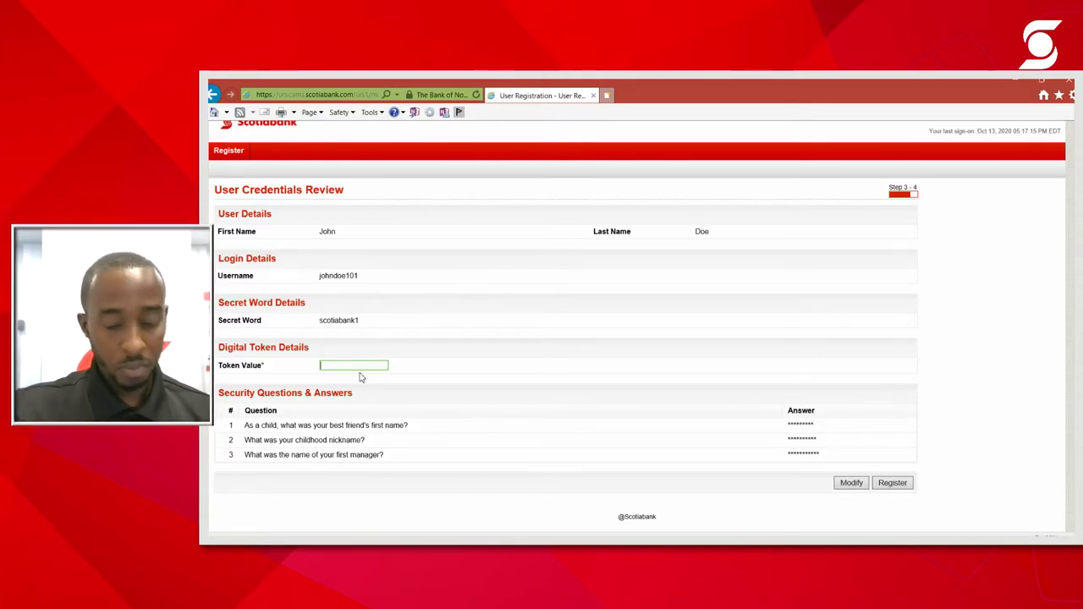
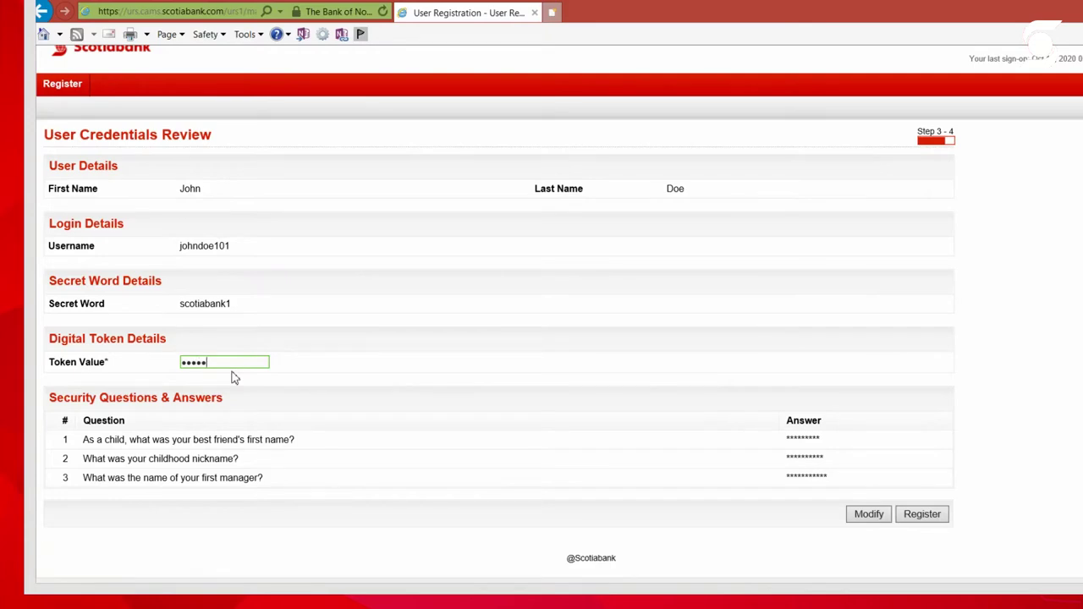
left_click(922, 515)
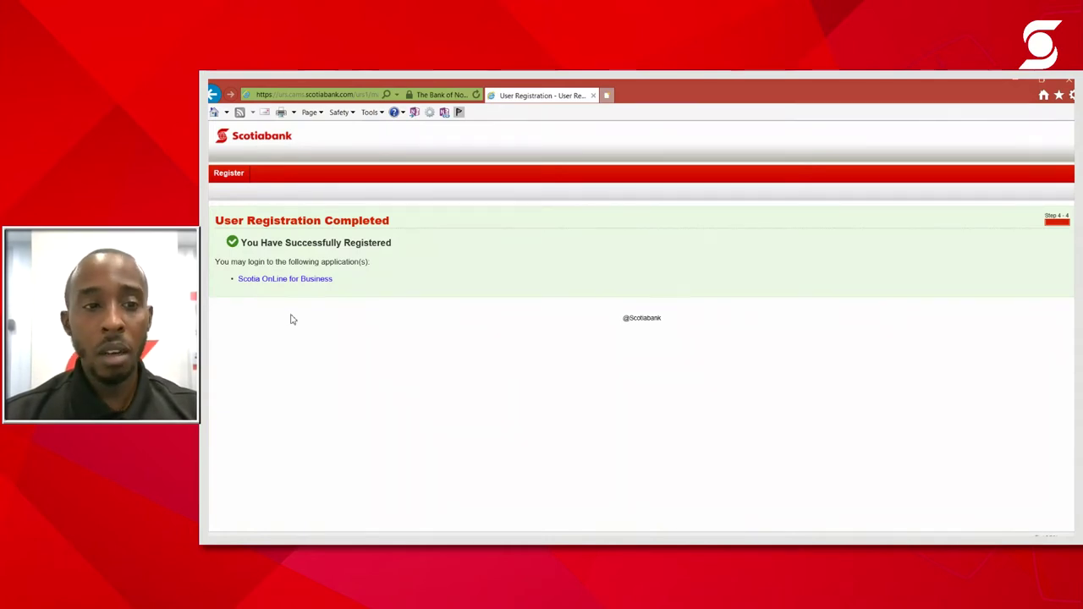
Follow the Scotia OnLine for Business link from the registration completion page
left_click(300, 282)
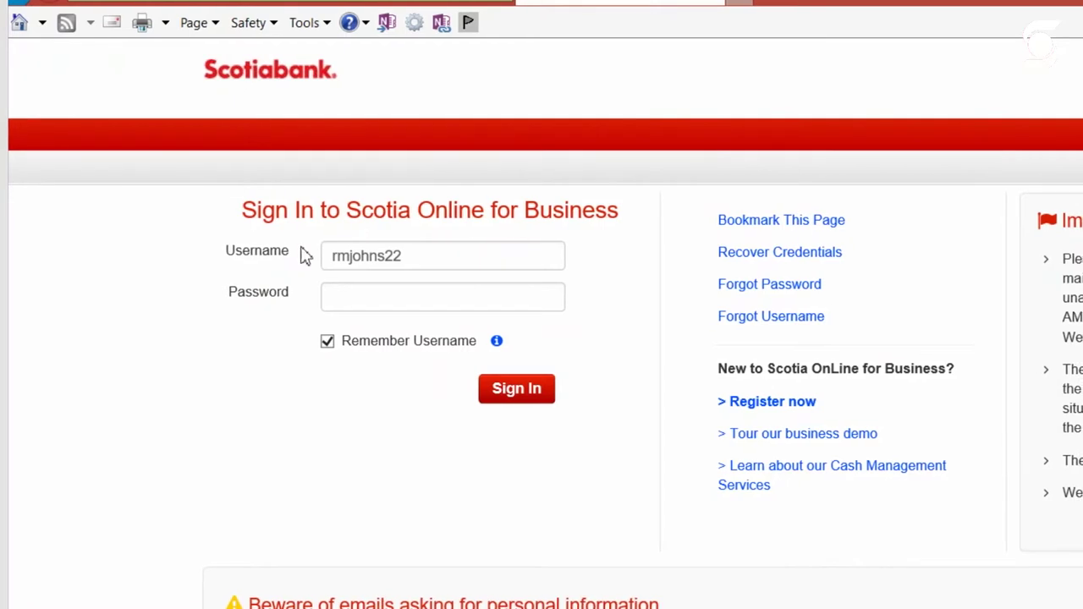
Replace the saved username with the new one, enter its password, and sign in
left_click_drag(432, 263, 154, 253)
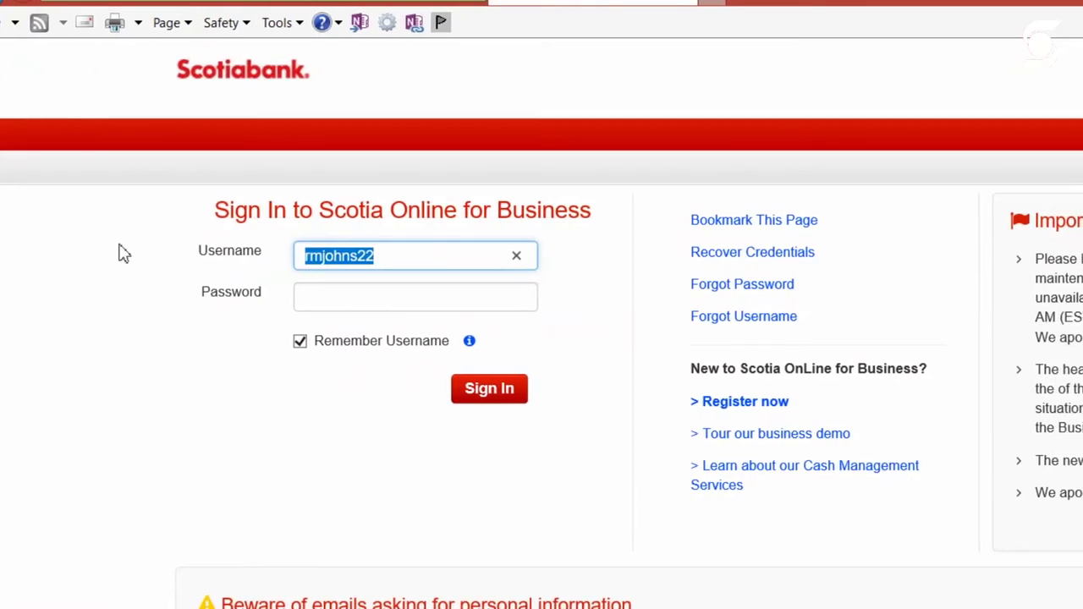
type("john")
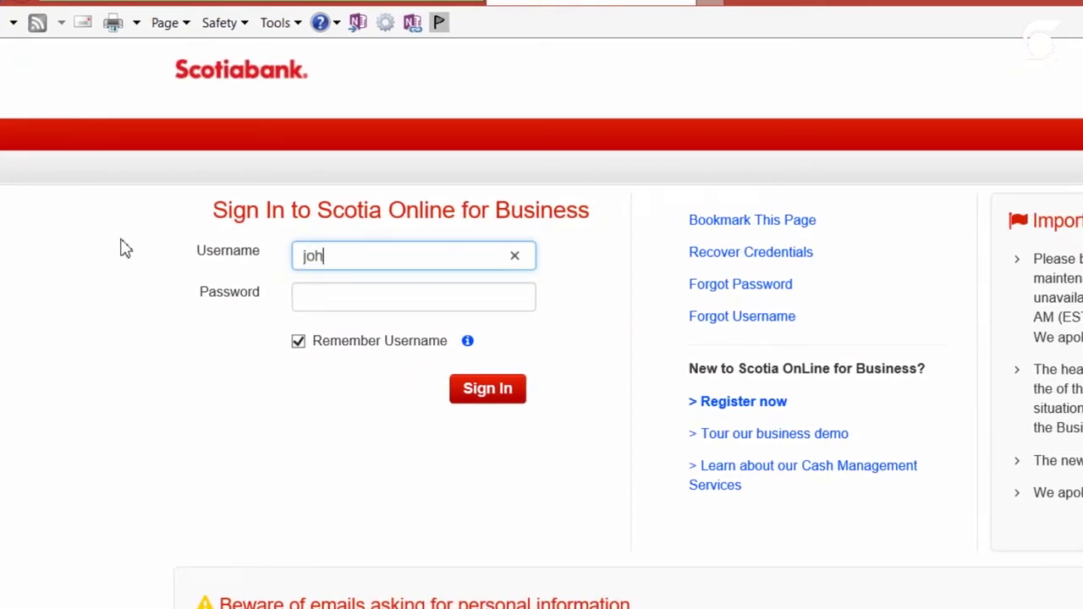
type("doe101")
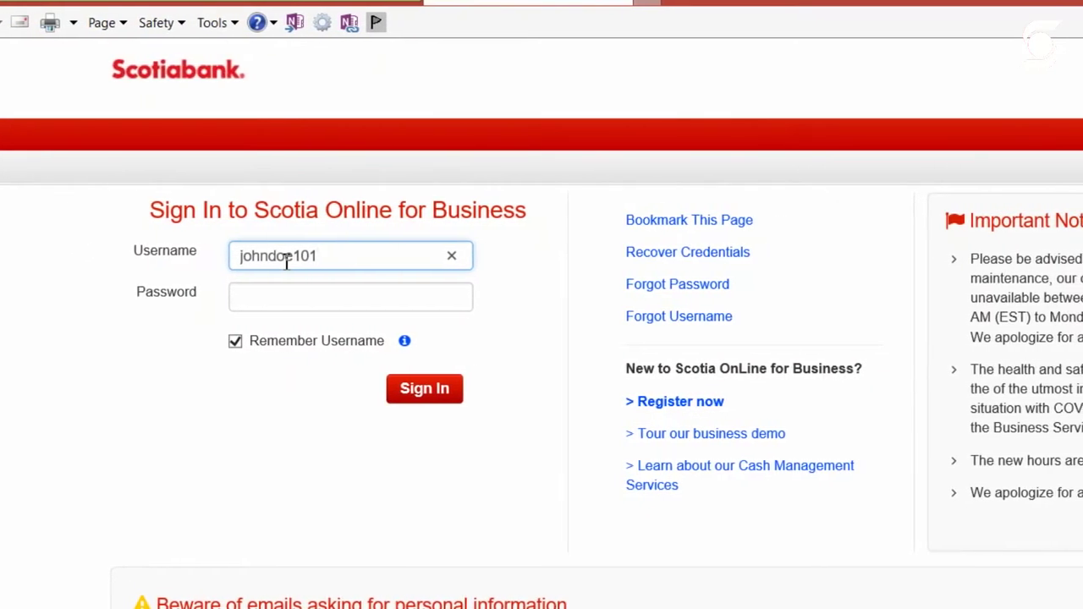
left_click(305, 289)
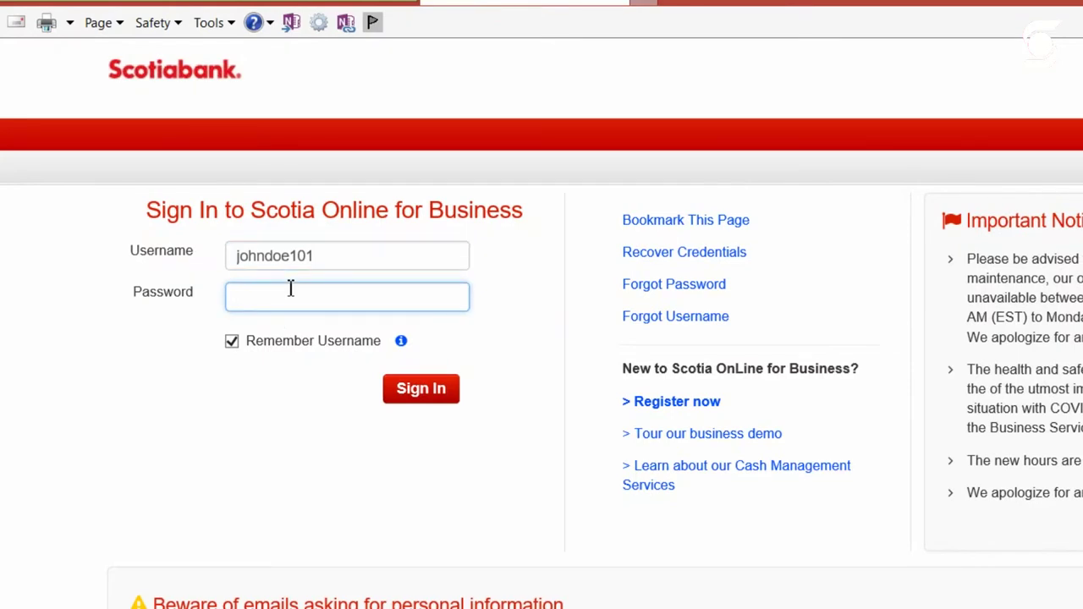
type("••")
key("BackSpace")
key("BackSpace")
type("•••••••••••")
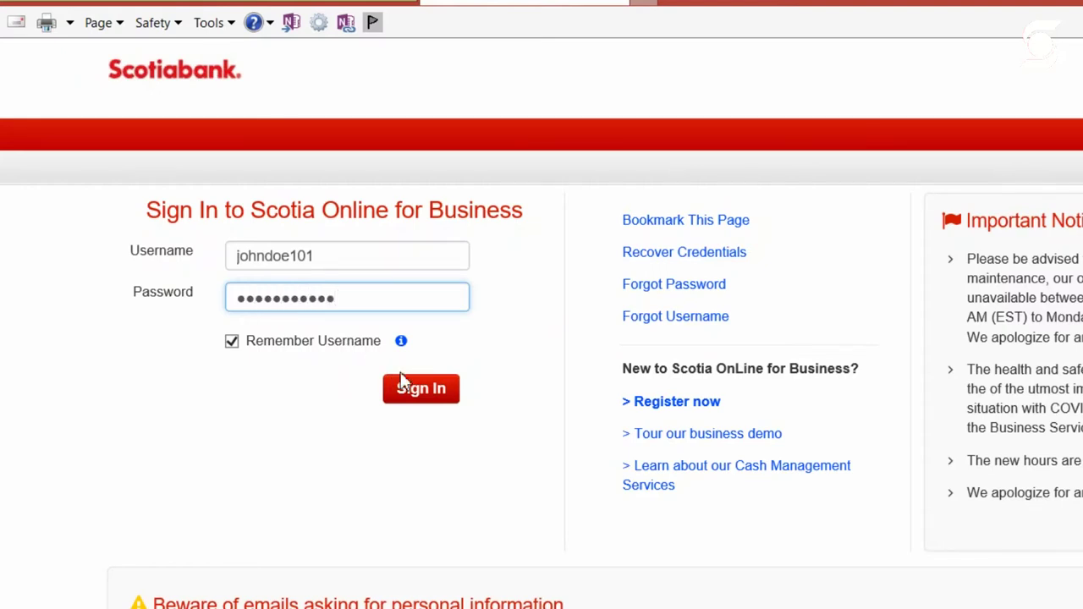
left_click(410, 405)
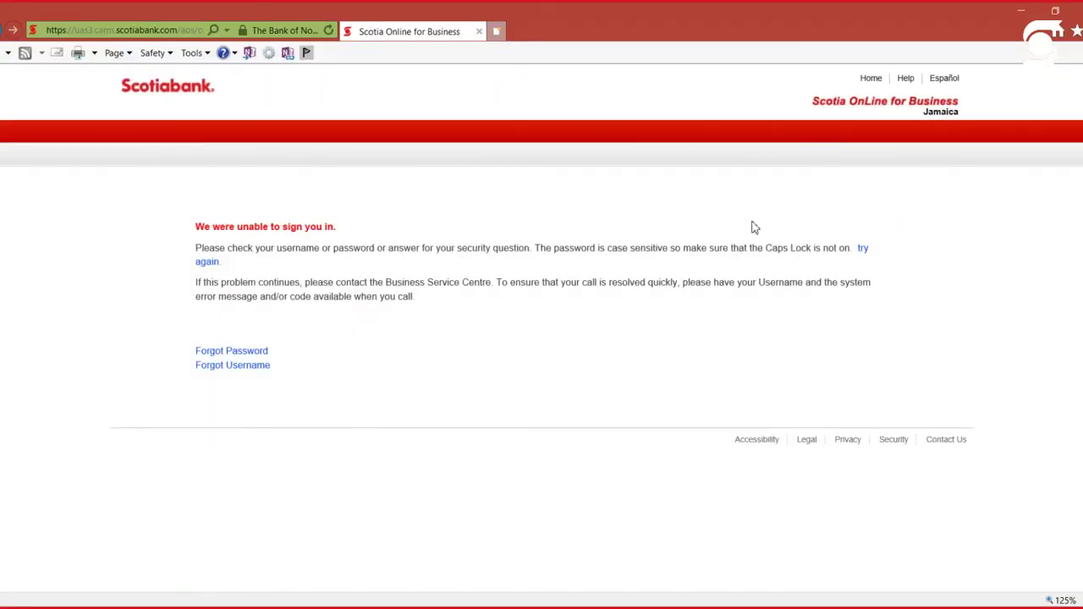
Retry sign-in, re-entering the new username and password after fixing typos
left_click(864, 253)
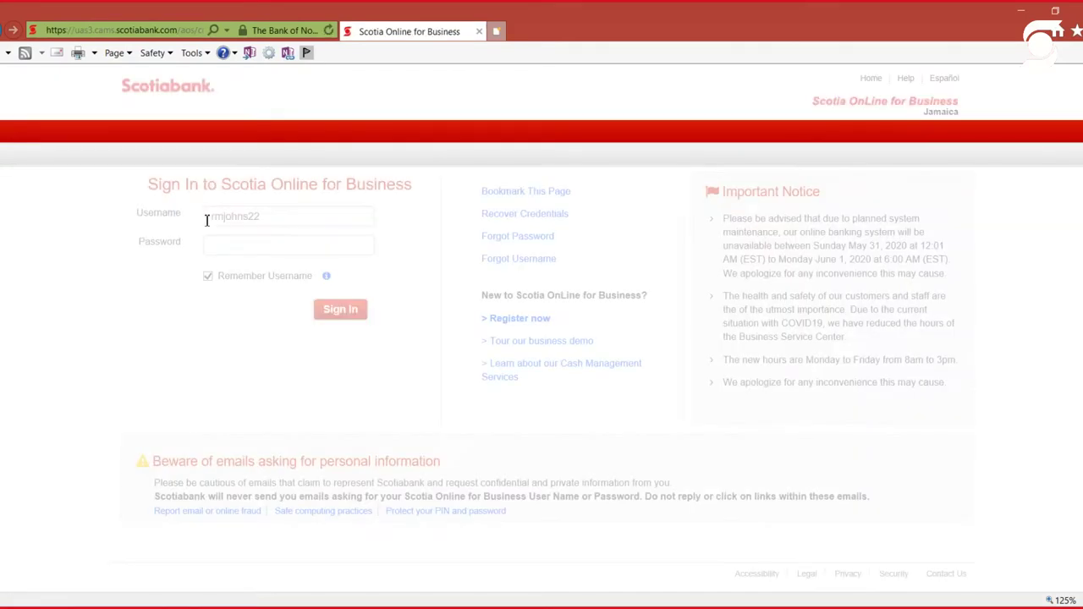
type("johnsdoe")
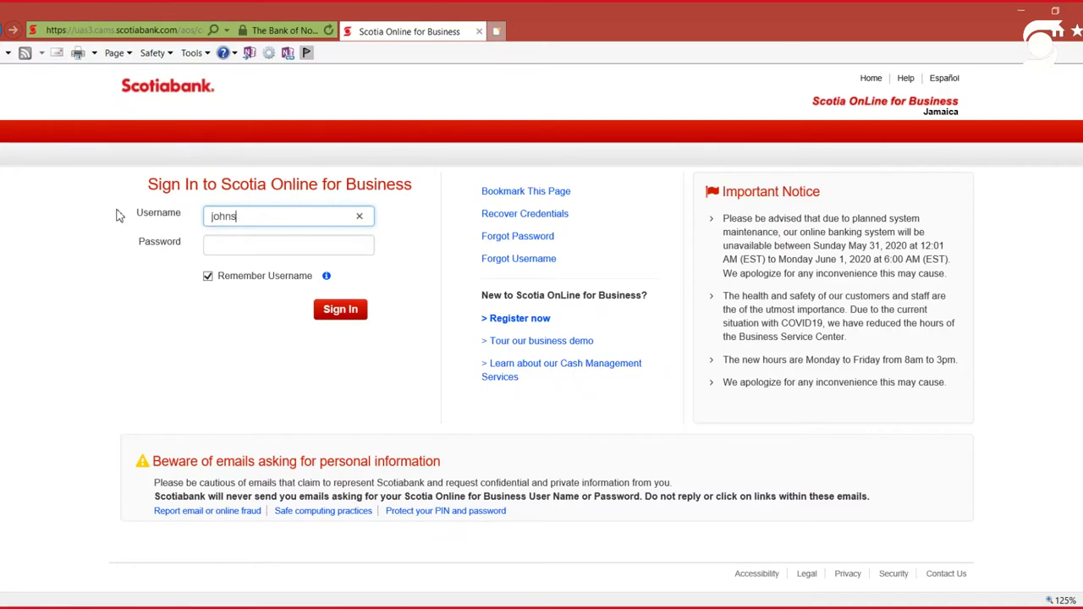
left_click(237, 216)
key("BackSpace")
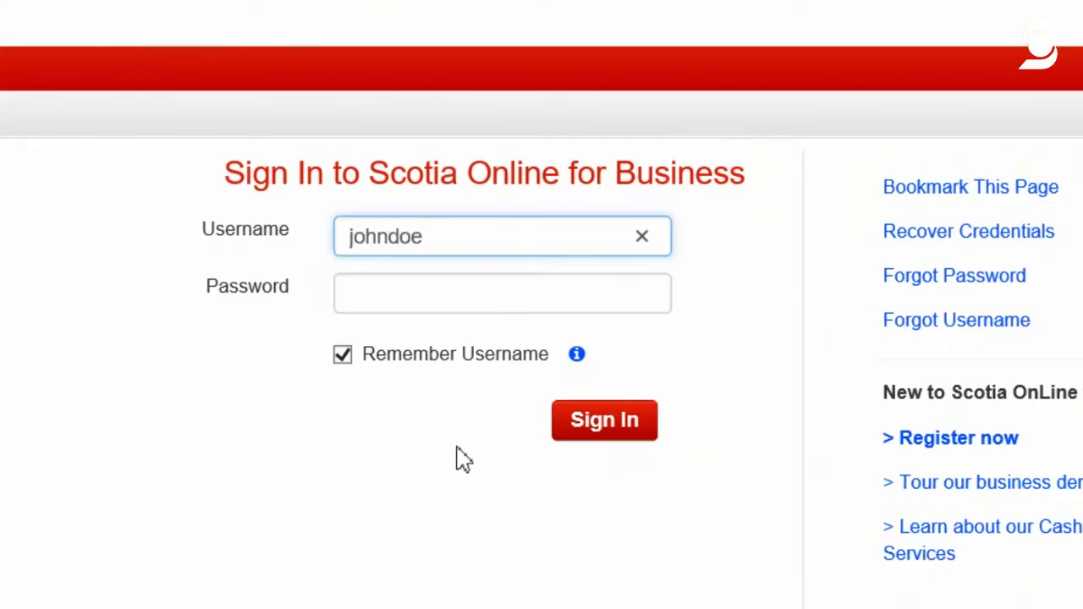
left_click(452, 294)
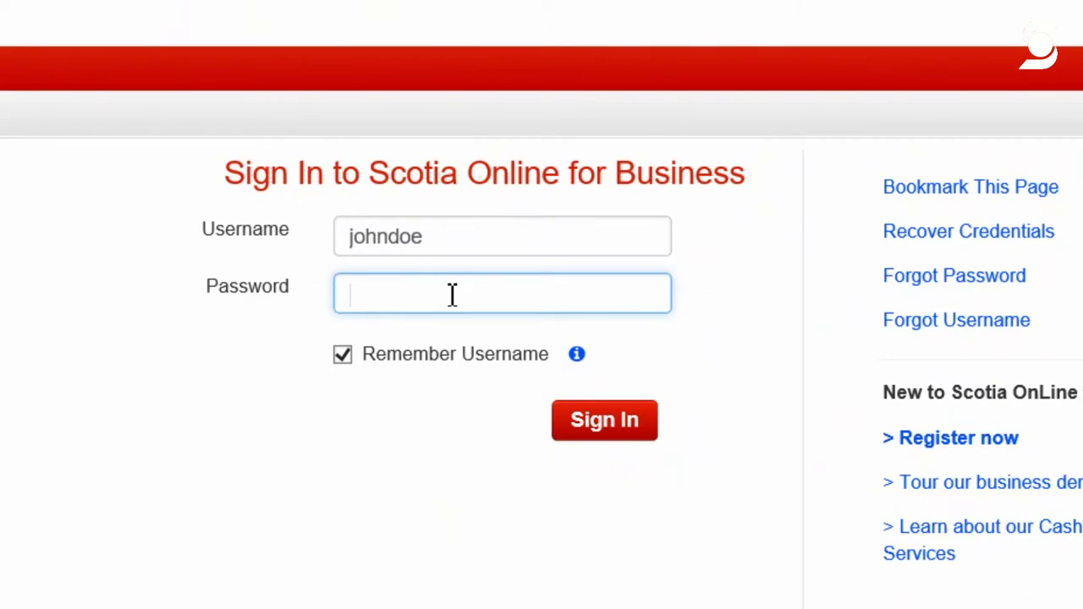
type("•••••••••")
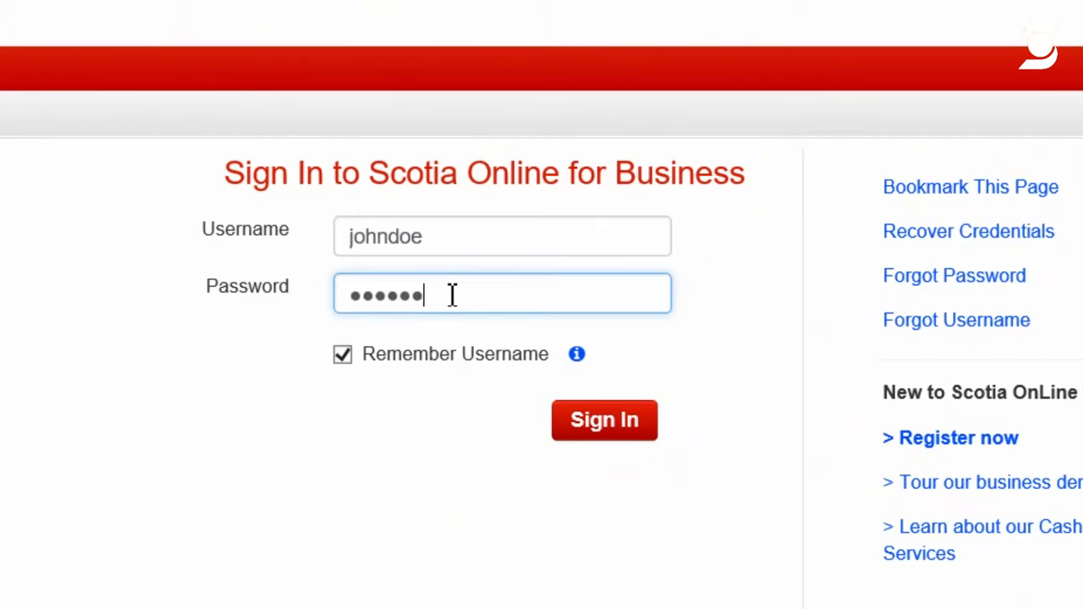
key("BackSpace")
key("BackSpace")
key("BackSpace")
key("BackSpace")
key("BackSpace")
key("BackSpace")
key("BackSpace")
key("BackSpace")
key("BackSpace")
type("••••••••••••")
left_click(620, 430)
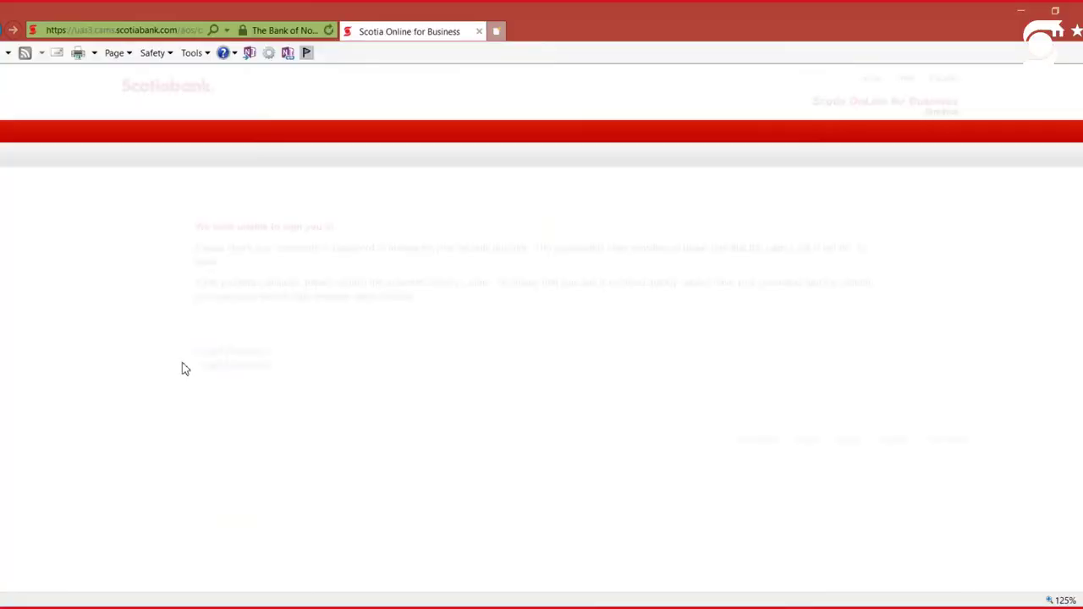
Return to the sign-in form, retype the saved username's password, and sign in
left_click(208, 262)
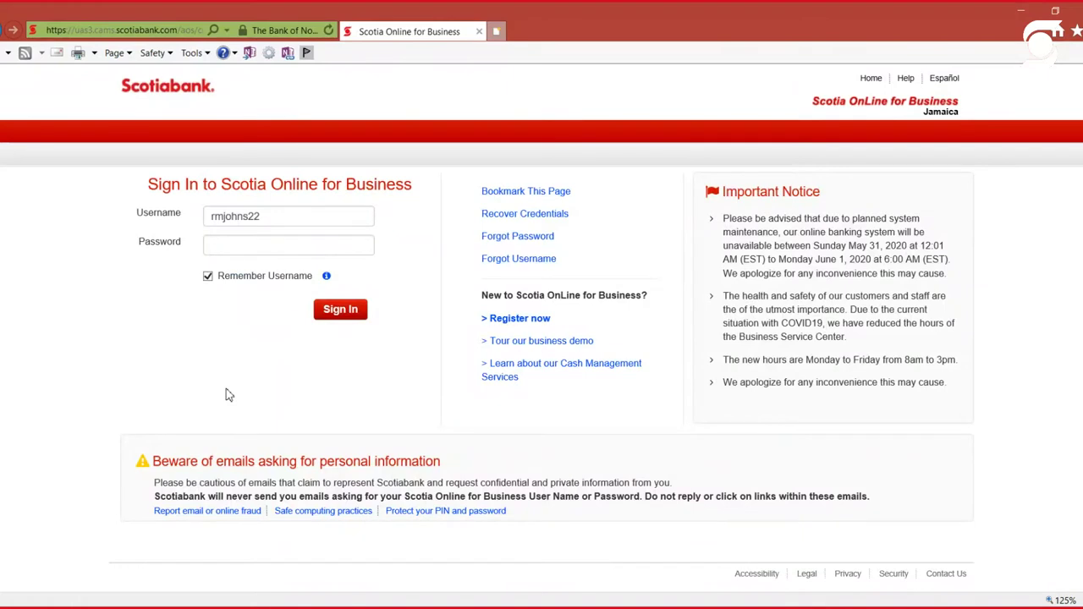
left_click(237, 254)
type("******")
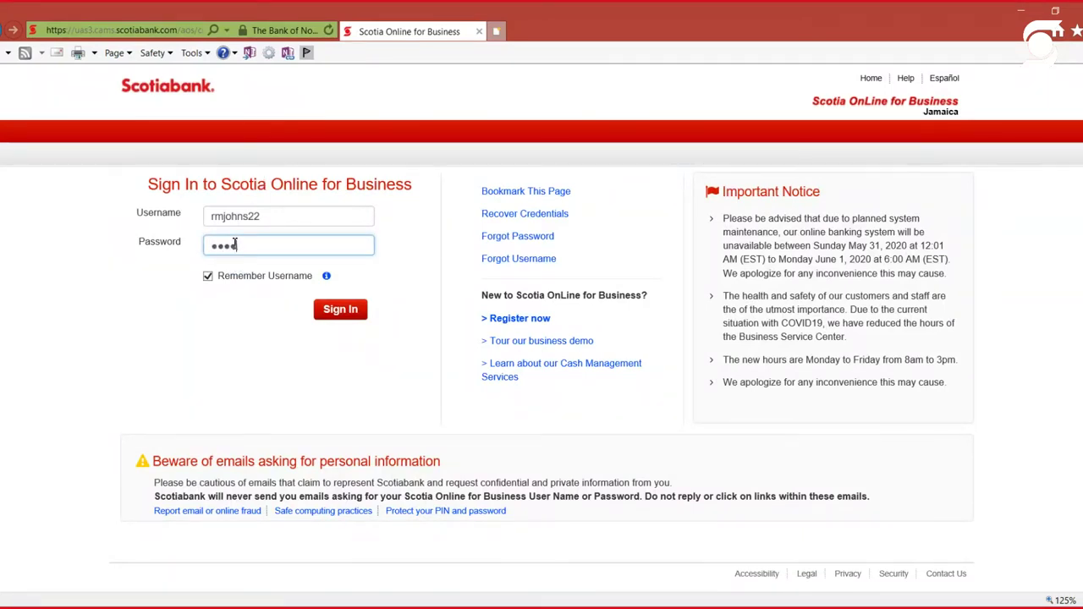
key("BackSpace")
key("BackSpace")
key("BackSpace")
key("BackSpace")
key("BackSpace")
key("BackSpace")
type("*************")
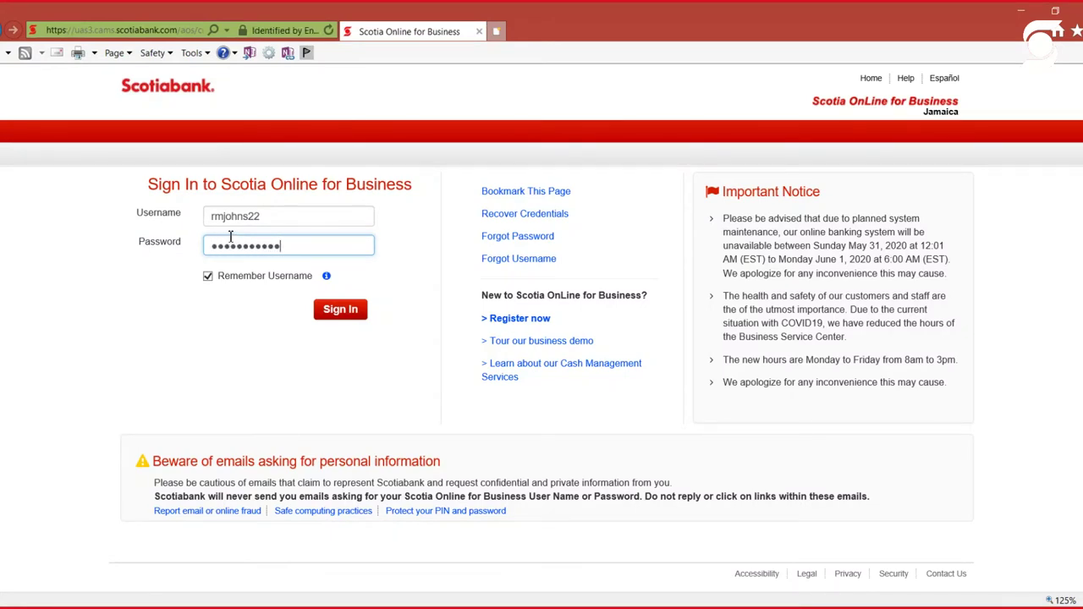
left_click(342, 311)
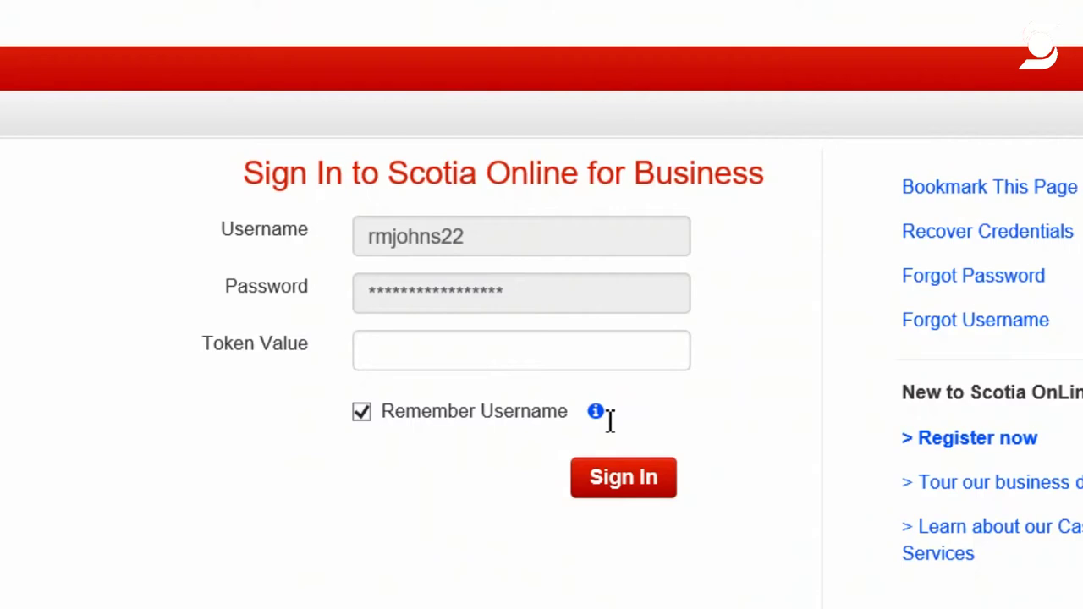
Enter the security token value and submit the sign-in
left_click(620, 364)
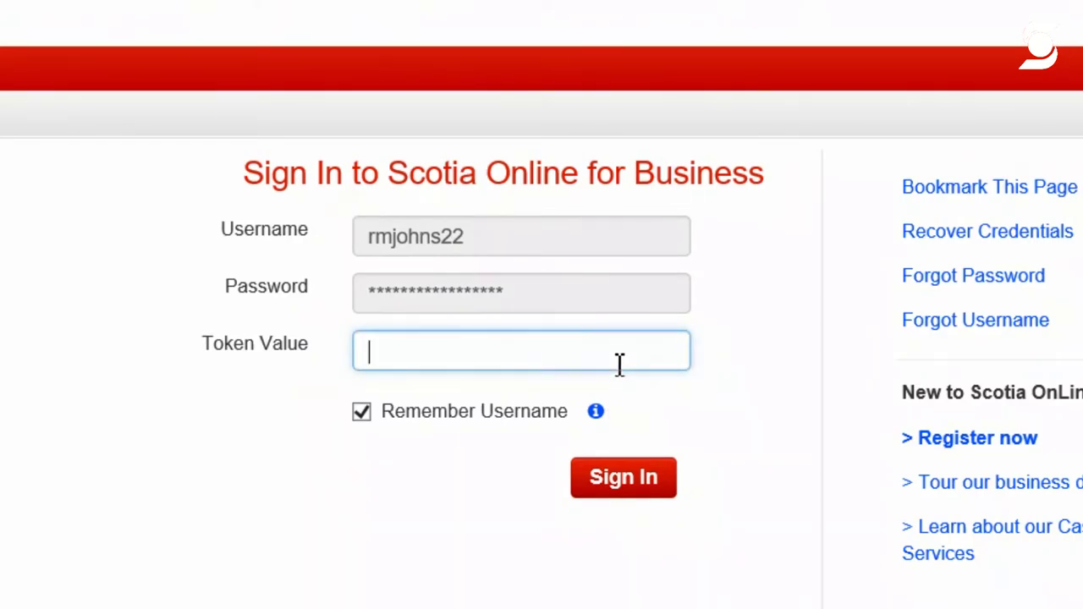
key("Tab")
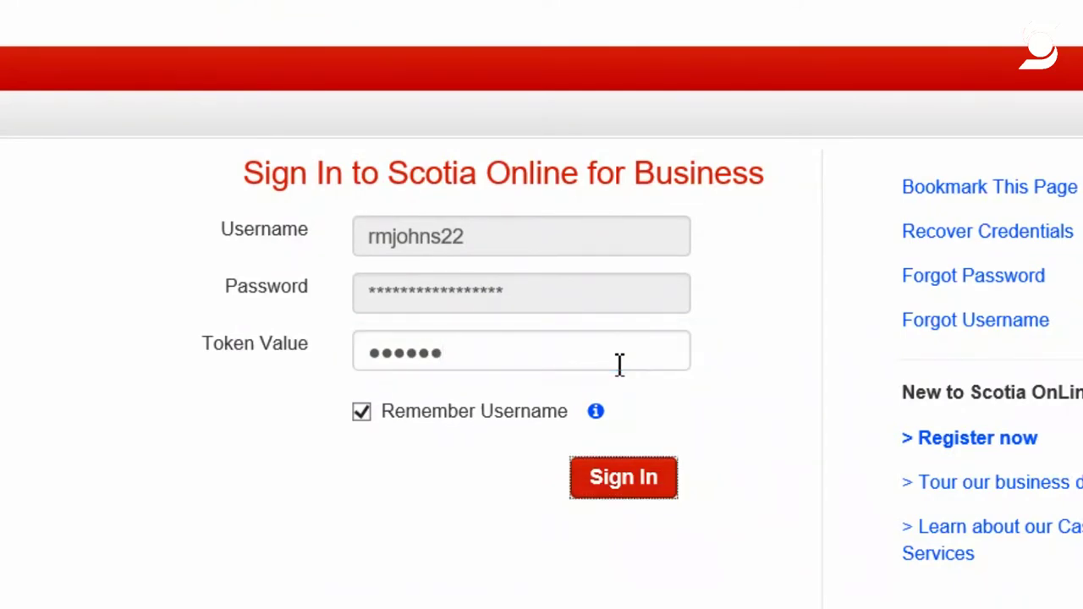
key("Return")
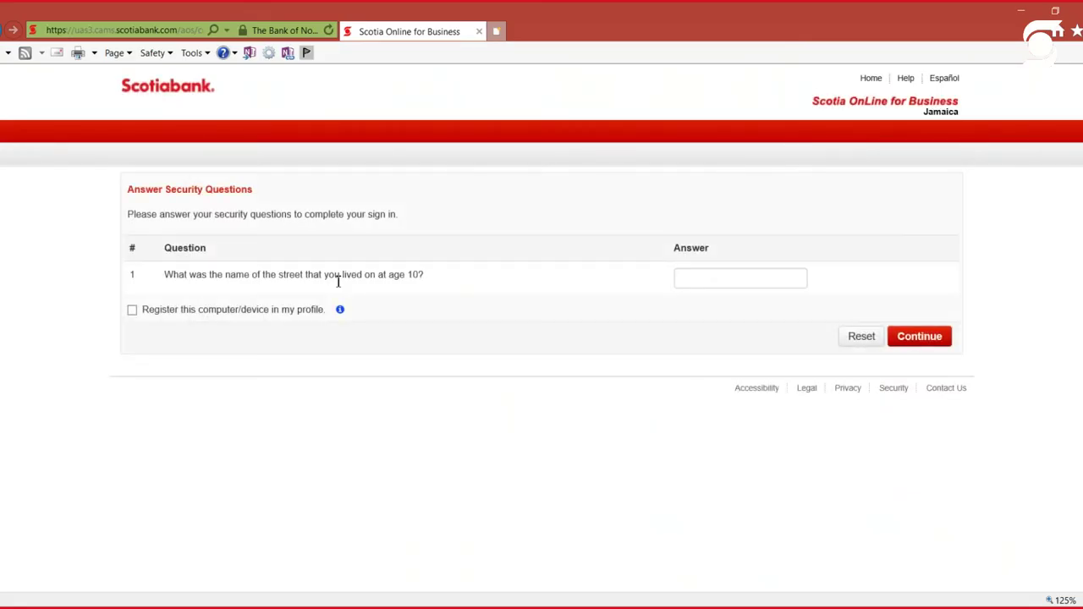
Answer the street-name security question and continue to Profile & Preferences
left_click(732, 283)
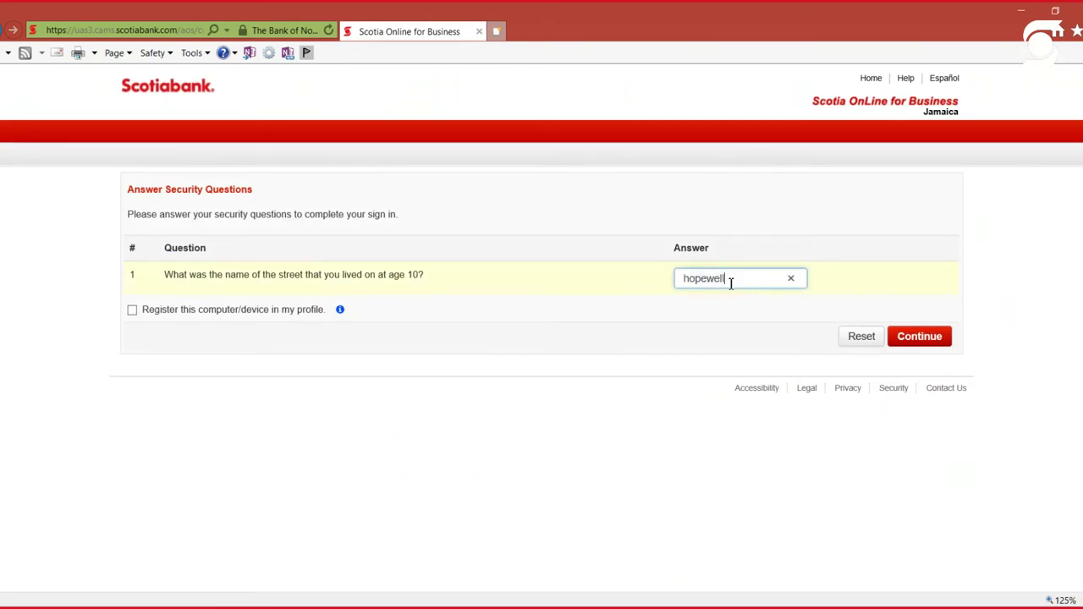
left_click(925, 343)
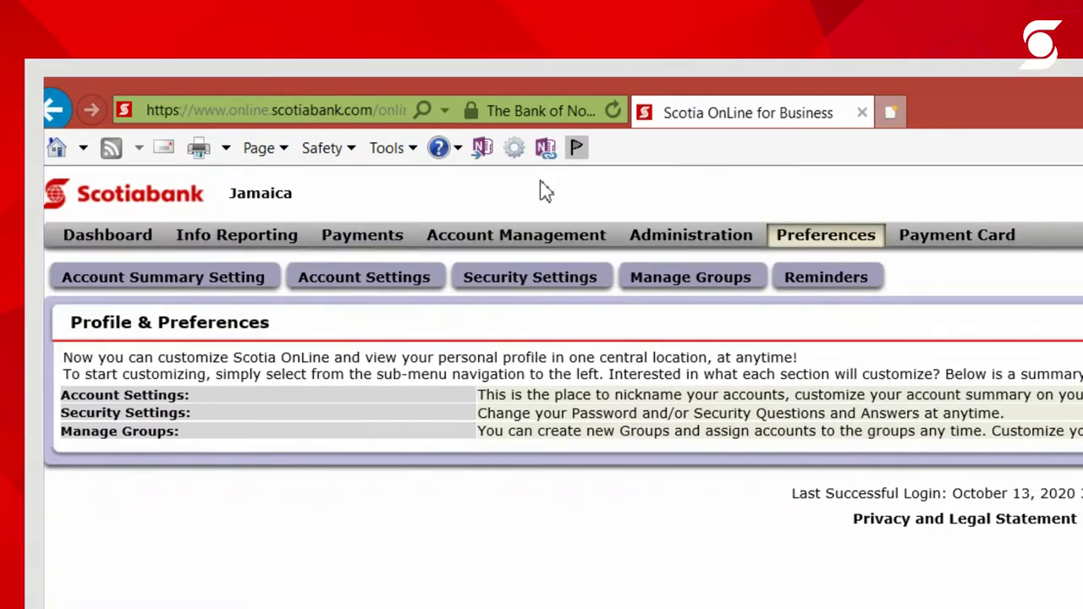
In Account Settings, clear the test nickname on the first savings account, choose Mask - Default, and submit
left_click(373, 288)
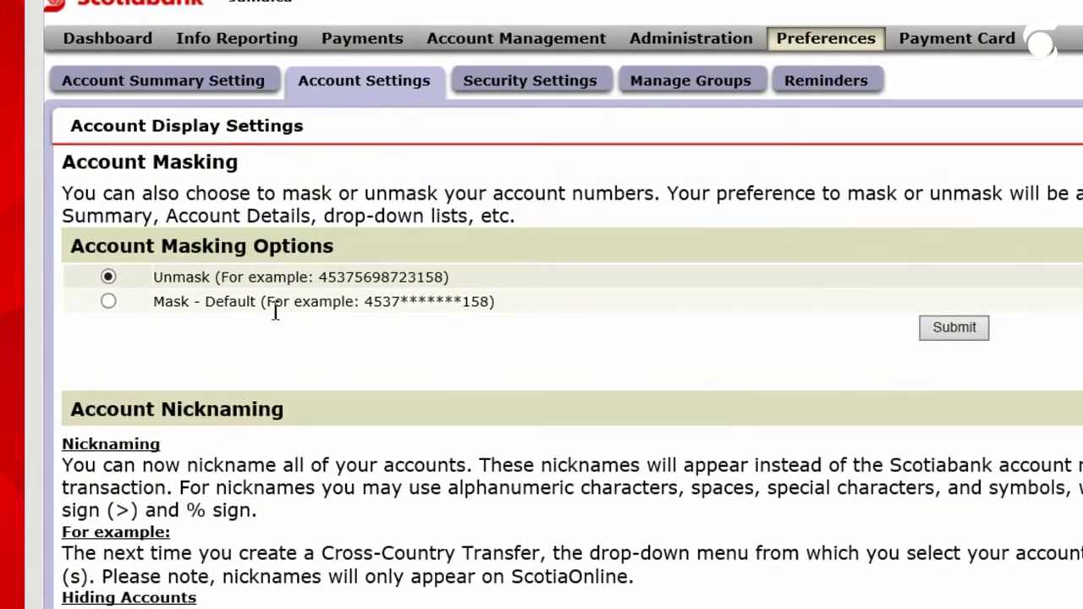
scroll(275, 312, "down", 2)
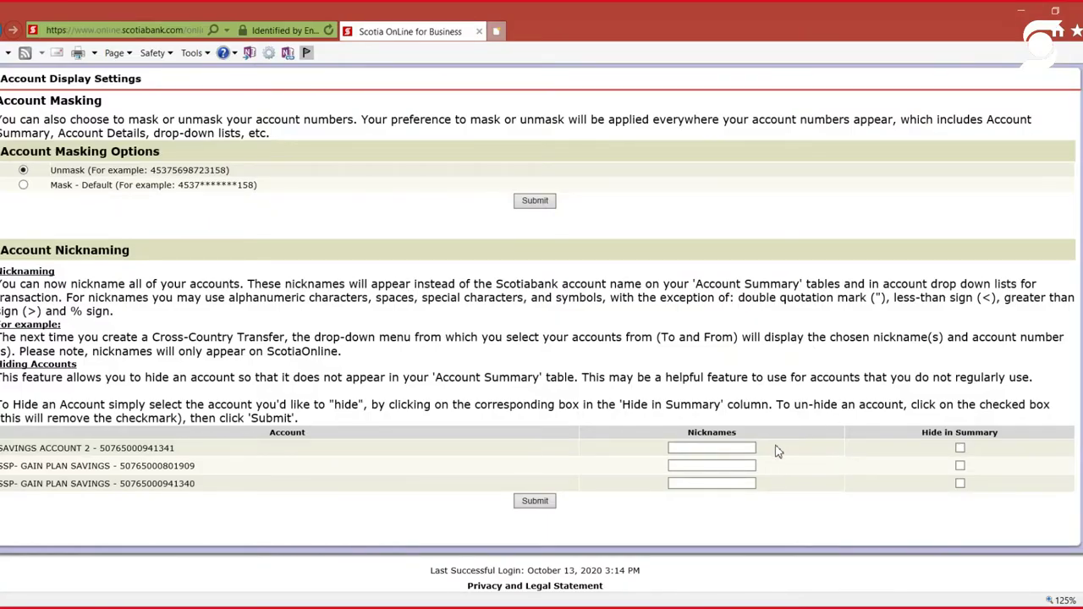
left_click(707, 448)
type("Test")
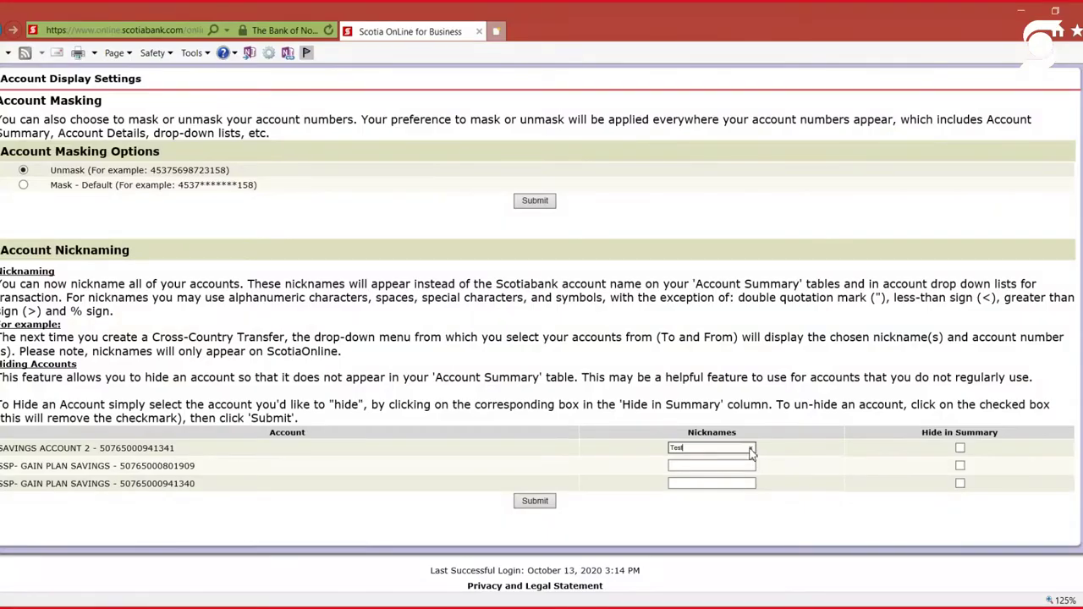
left_click(1068, 318)
left_click(24, 186)
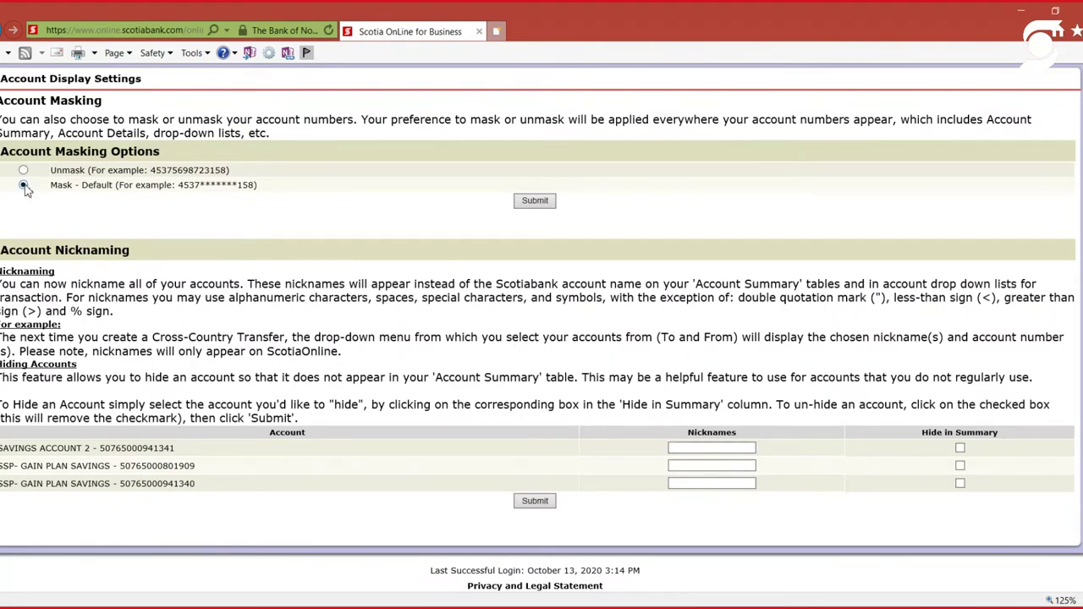
left_click(533, 204)
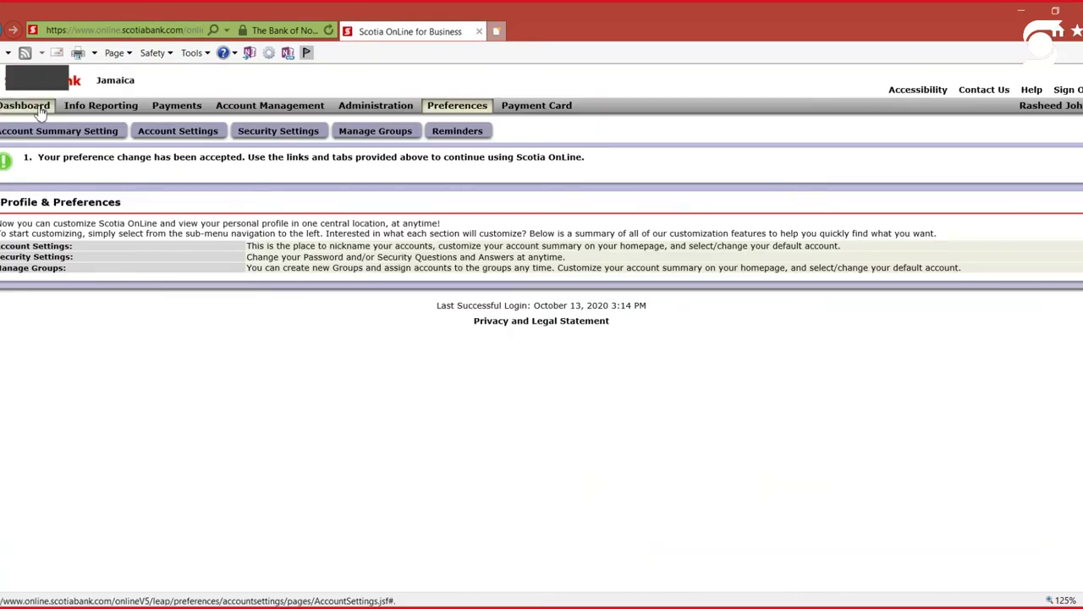
Check the masked account numbers on the Dashboard, then go back to Preferences
left_click(40, 111)
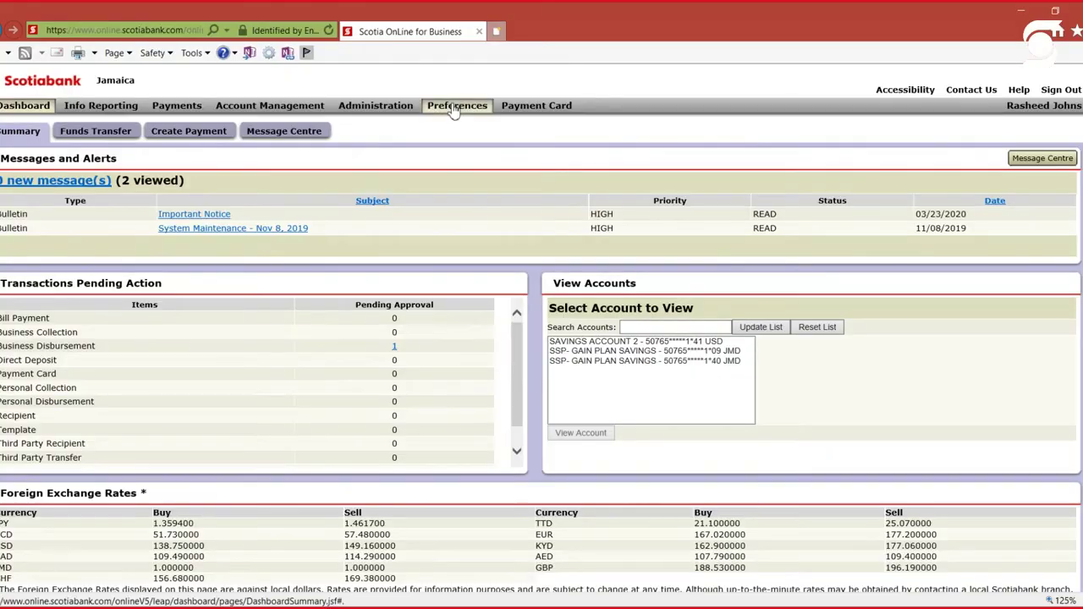
left_click(454, 107)
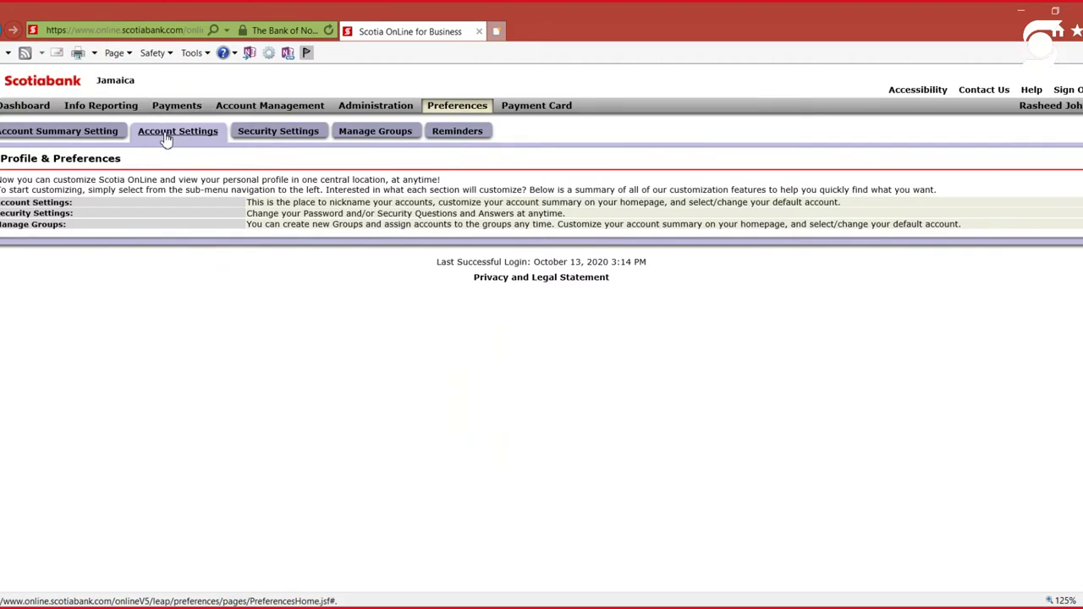
Set account number display to Unmask in Account Settings, submit, and return to the Dashboard
left_click(167, 139)
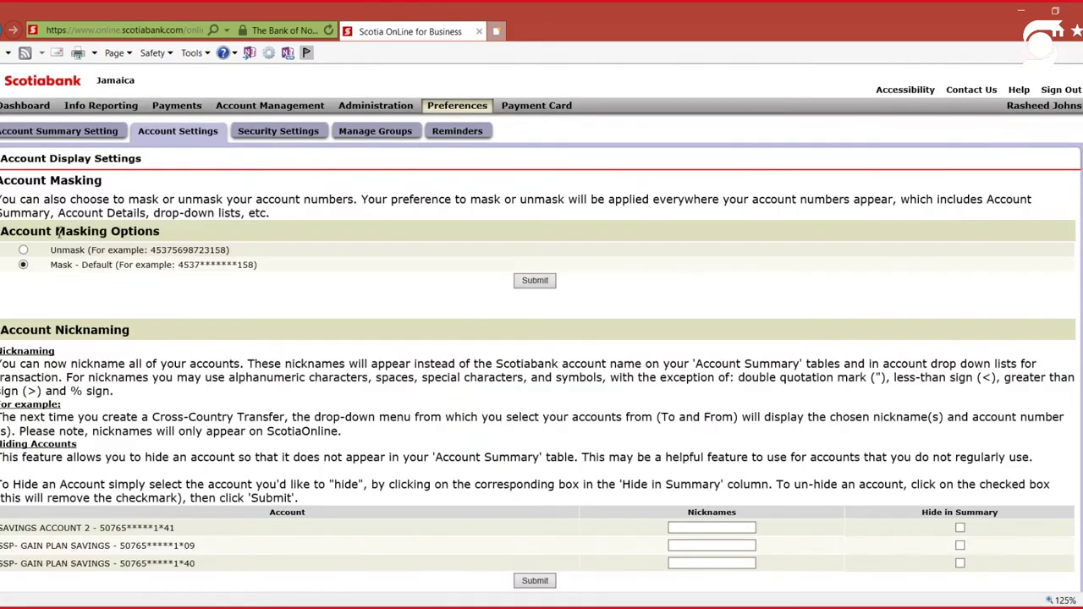
left_click(23, 250)
left_click(536, 283)
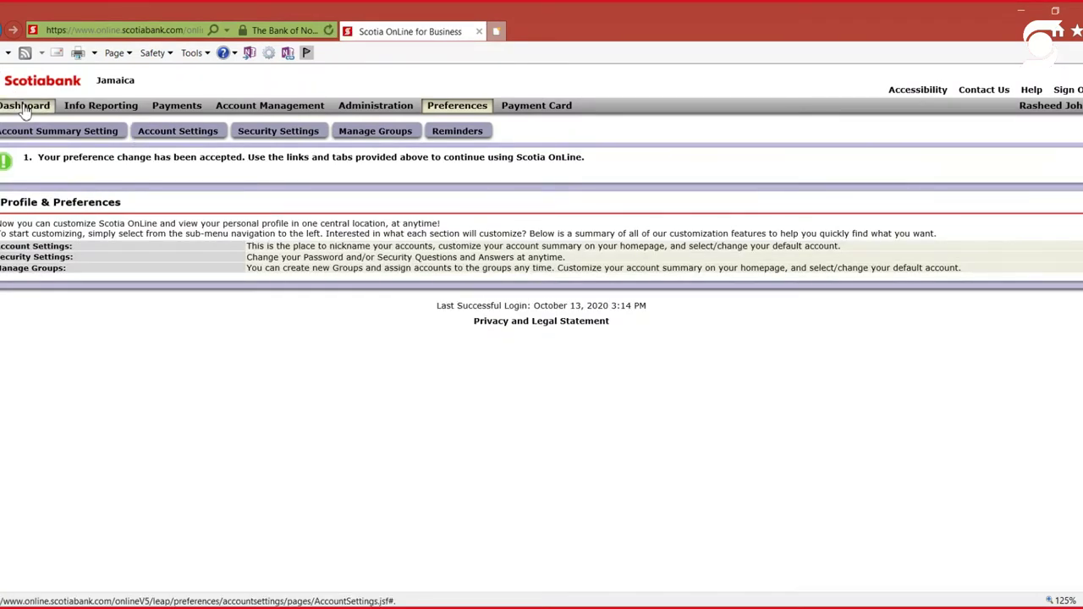
left_click(26, 110)
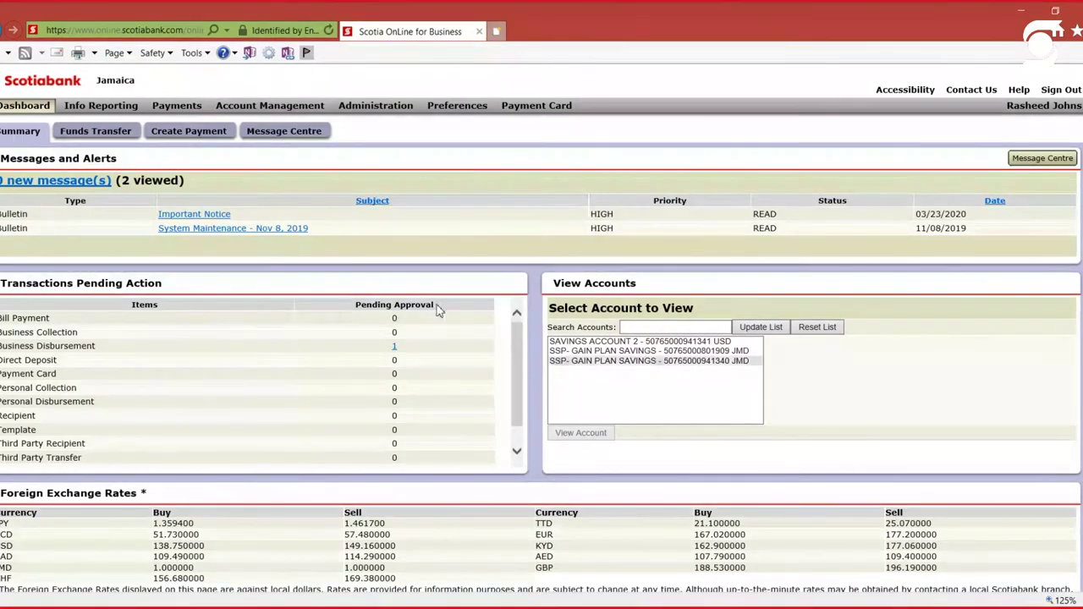
Select the SSP- GAIN PLAN SAVINGS account with 166.26 JMD and view its activity
left_click(667, 352)
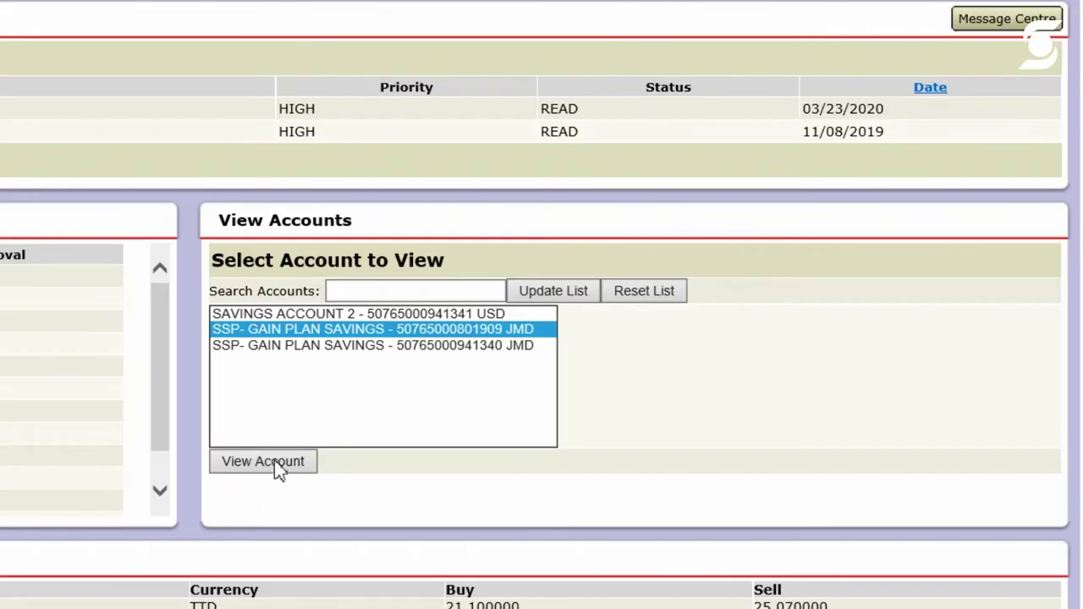
left_click(280, 468)
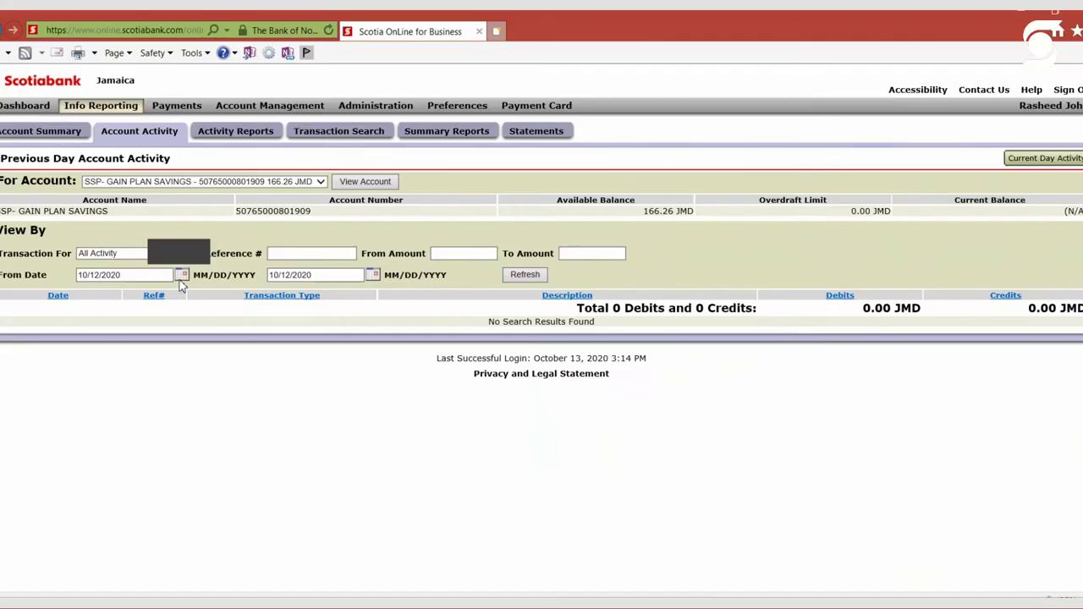
Refresh the account activity from 04/01/2020, then open the Info Reporting Account Summary
left_click(181, 276)
left_click(90, 306)
left_click(90, 306)
left_click(90, 306)
left_click(90, 305)
left_click(91, 306)
left_click(90, 305)
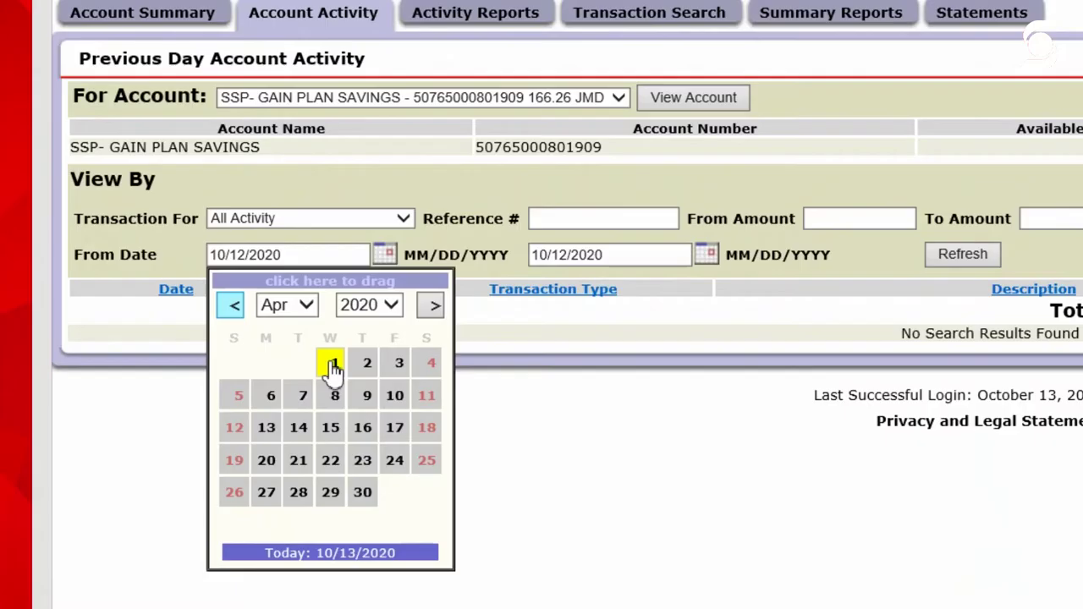
left_click(152, 340)
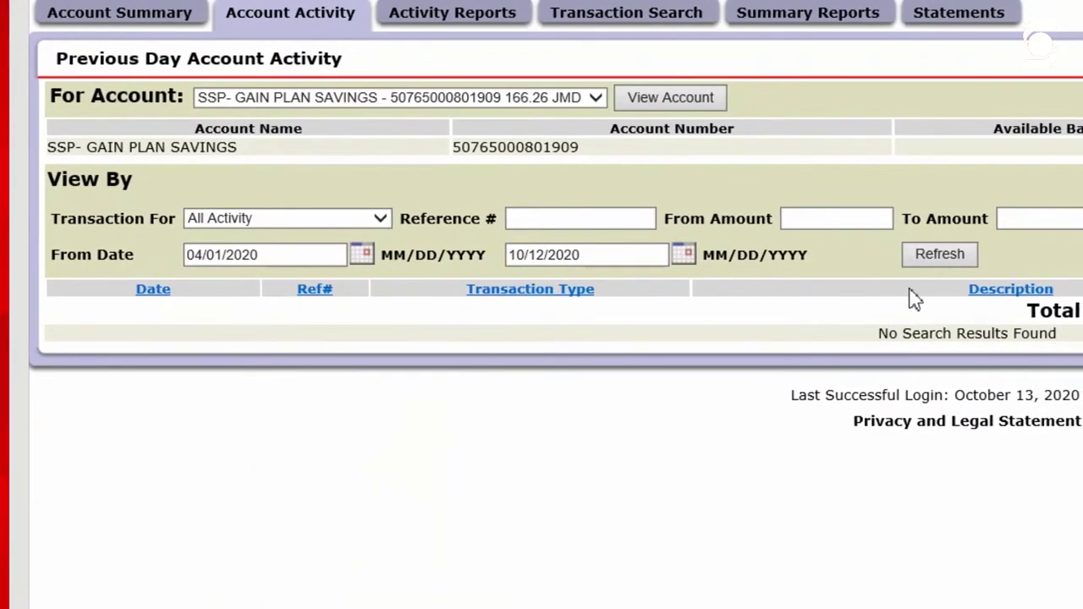
left_click(913, 257)
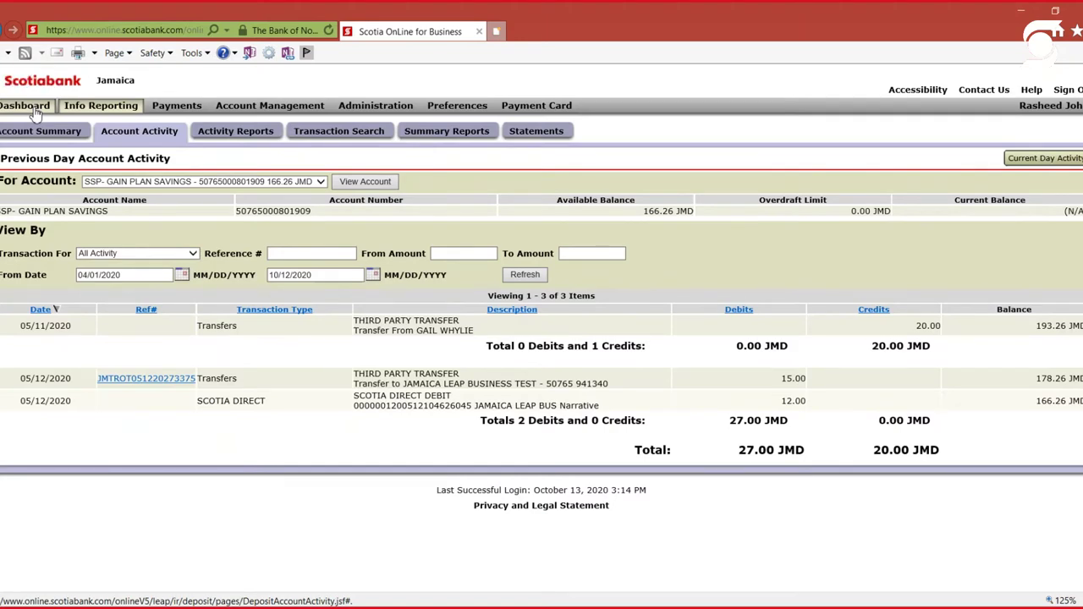
left_click(26, 106)
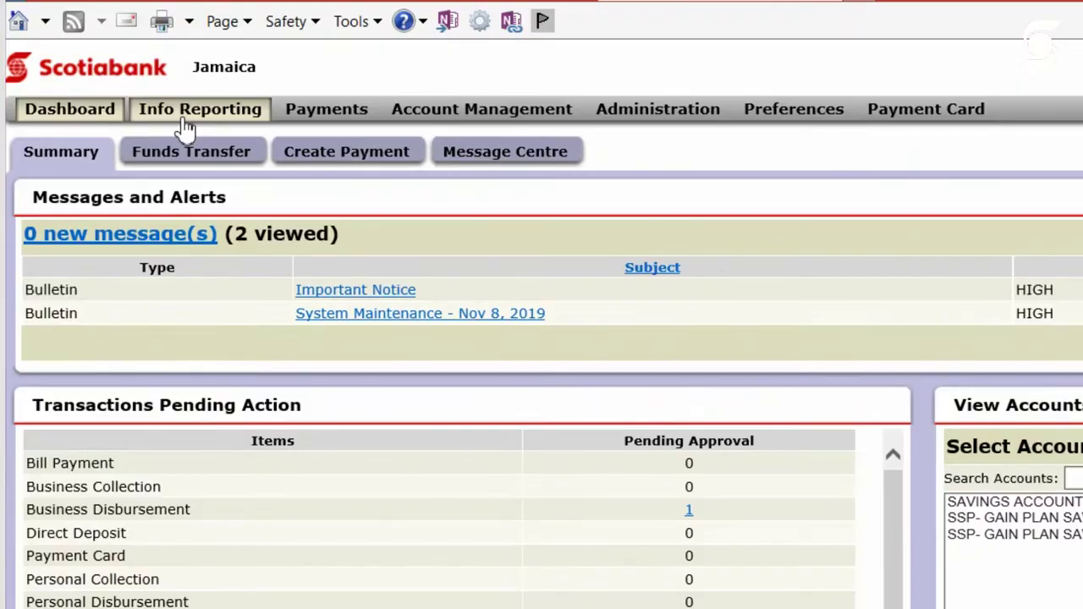
left_click(183, 121)
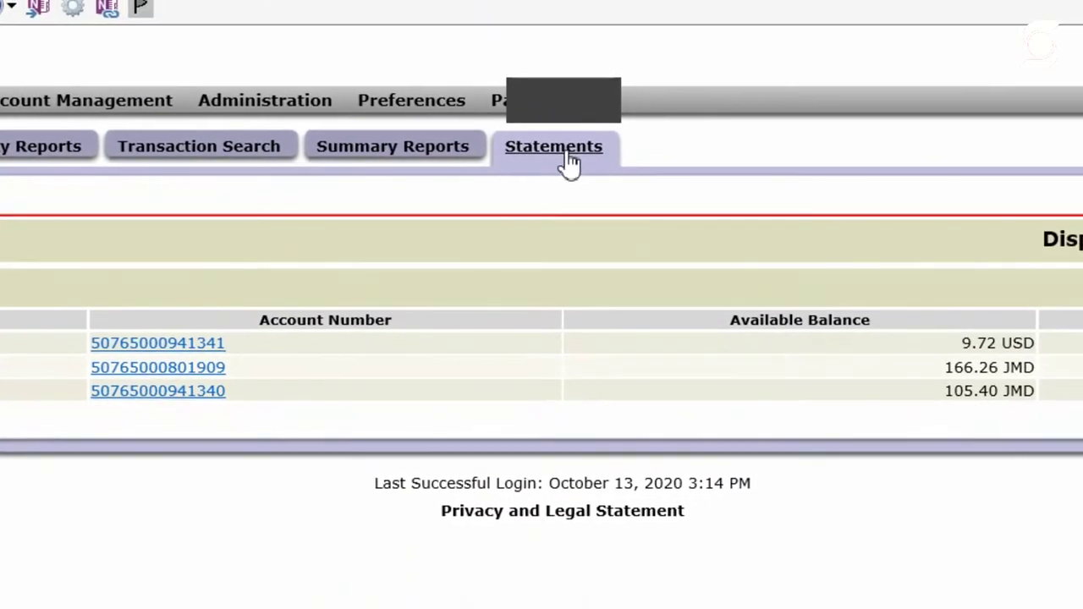
Open the Statements sub-tab and scroll through the 28 GAIN PLAN SAVINGS statements
left_click(567, 164)
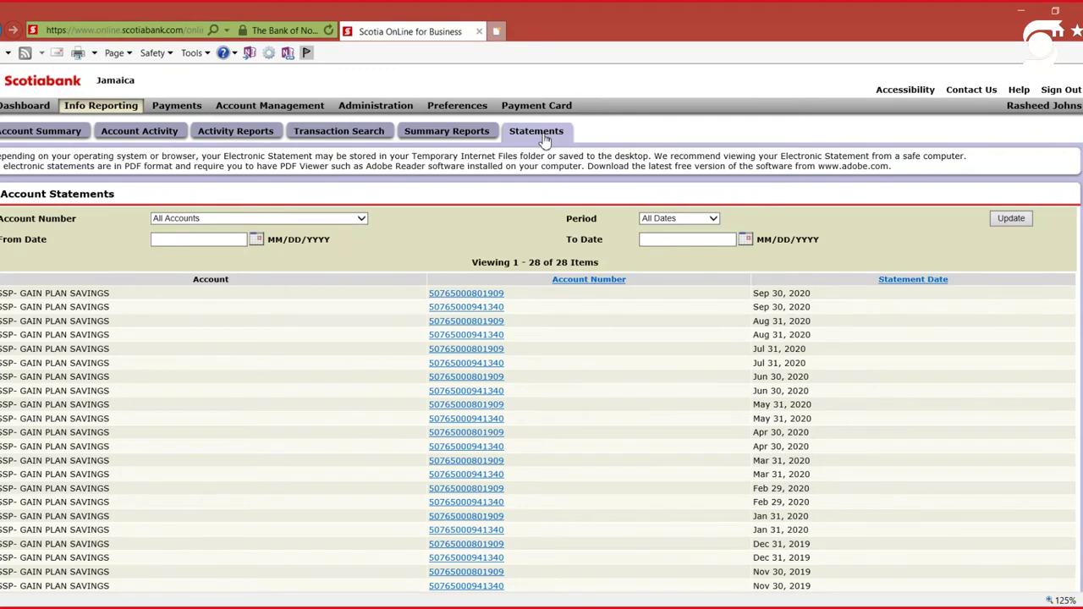
scroll(545, 141, "down", 2)
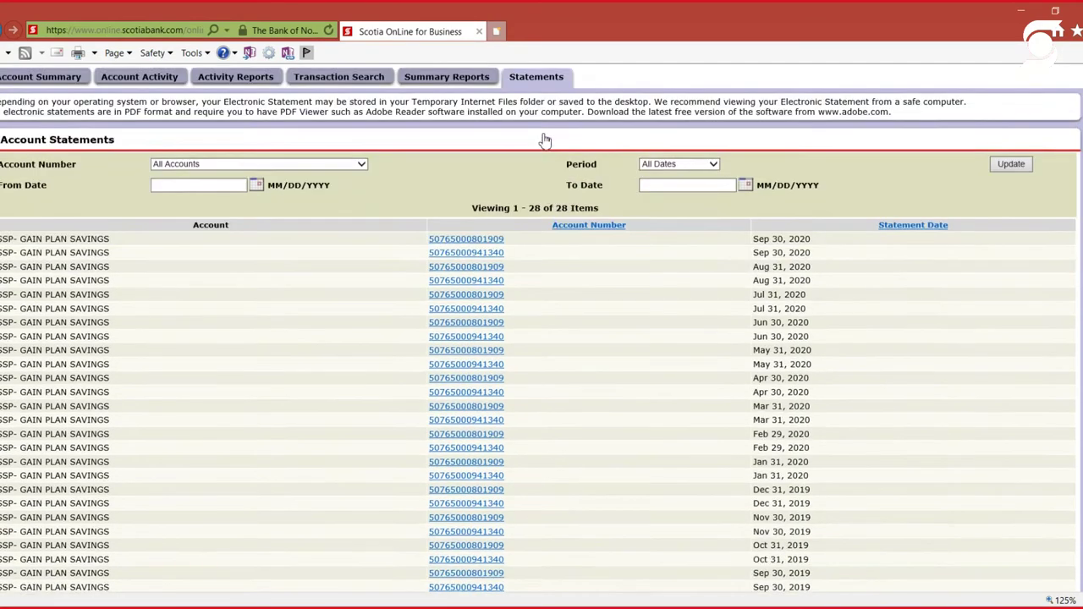
scroll(544, 135, "down", 1)
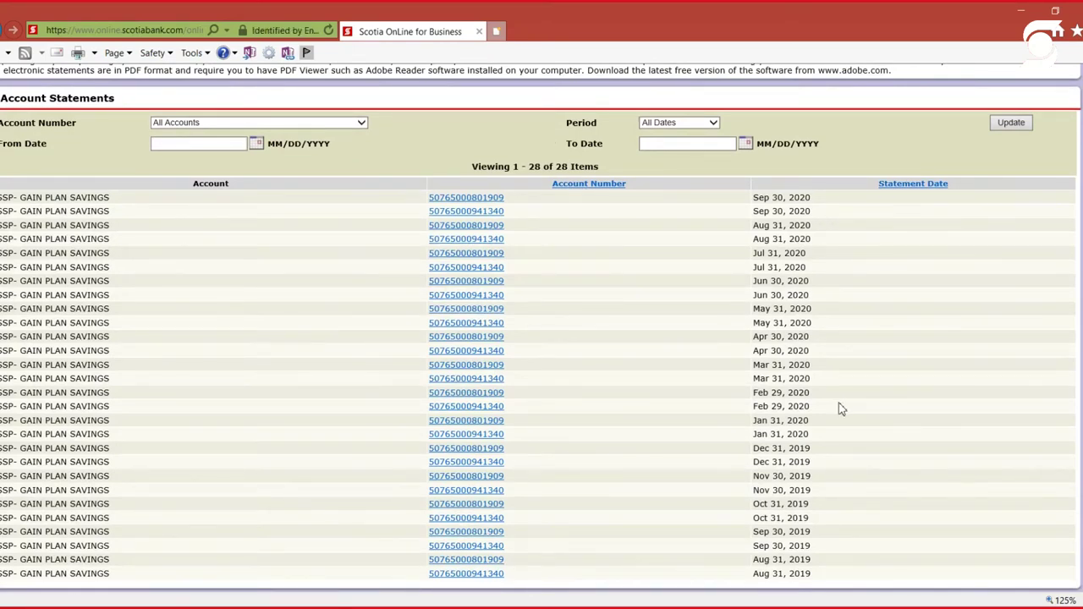
scroll(840, 408, "up", 2)
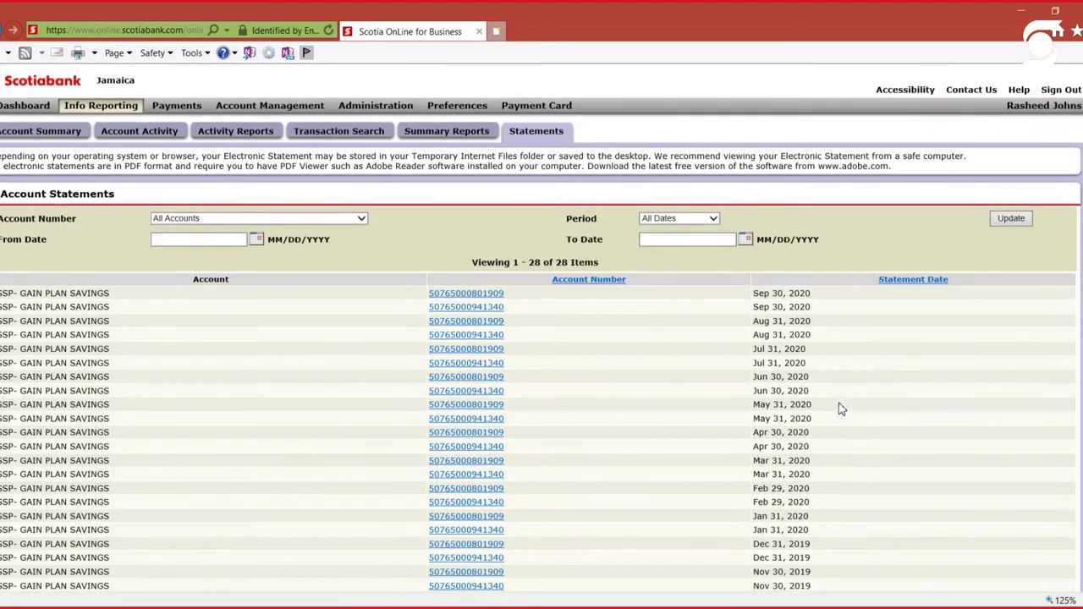
From the Dashboard, go to Account Management's Create Funds Transfer form
left_click(26, 106)
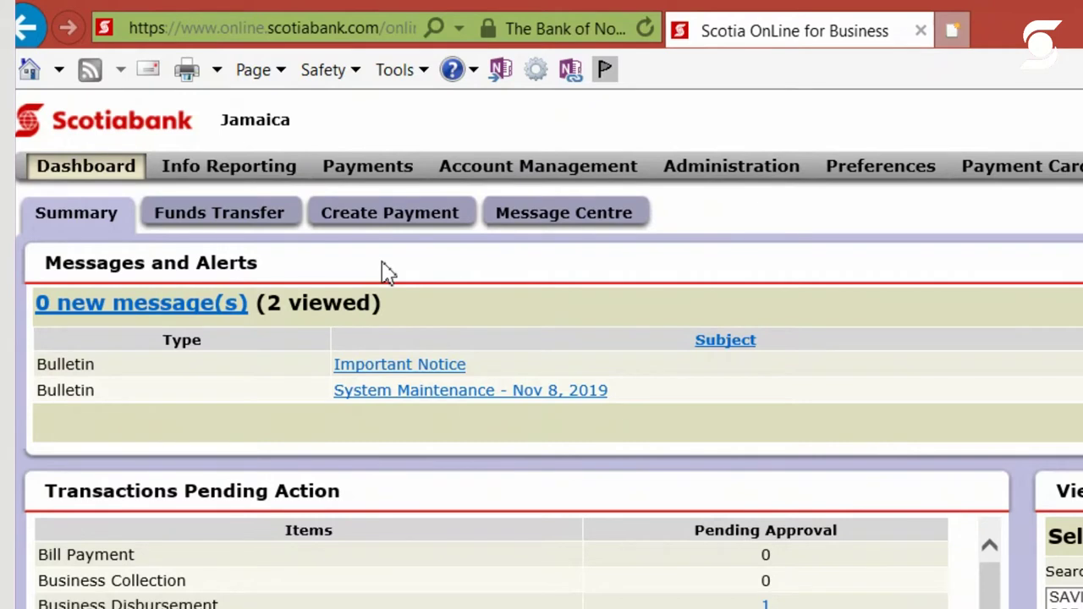
left_click(526, 171)
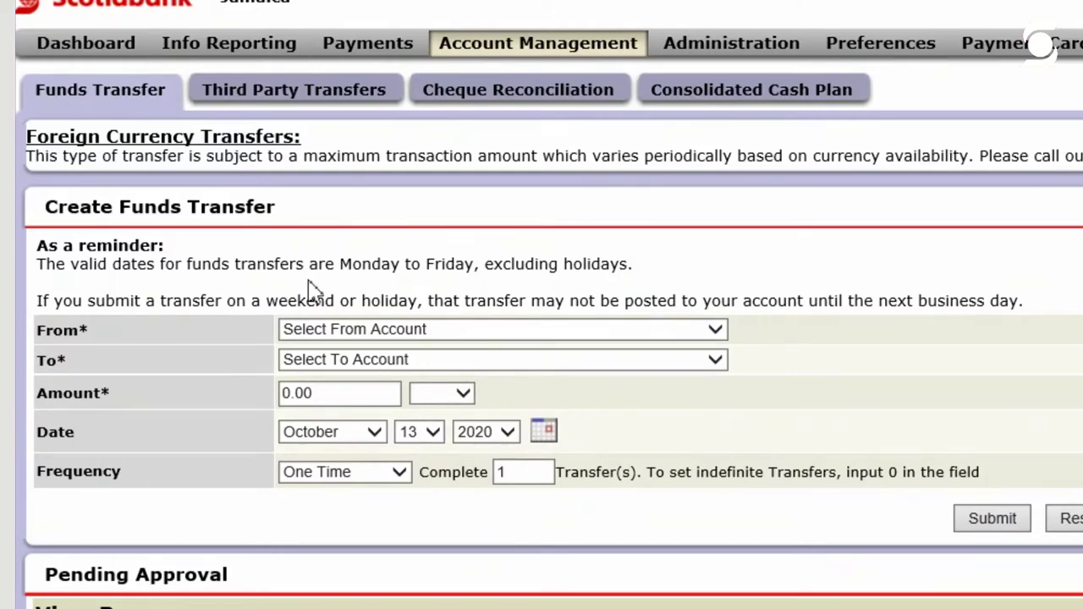
Choose SSP- GAIN PLAN SAVINGS as the From account and the same account as To
left_click(668, 343)
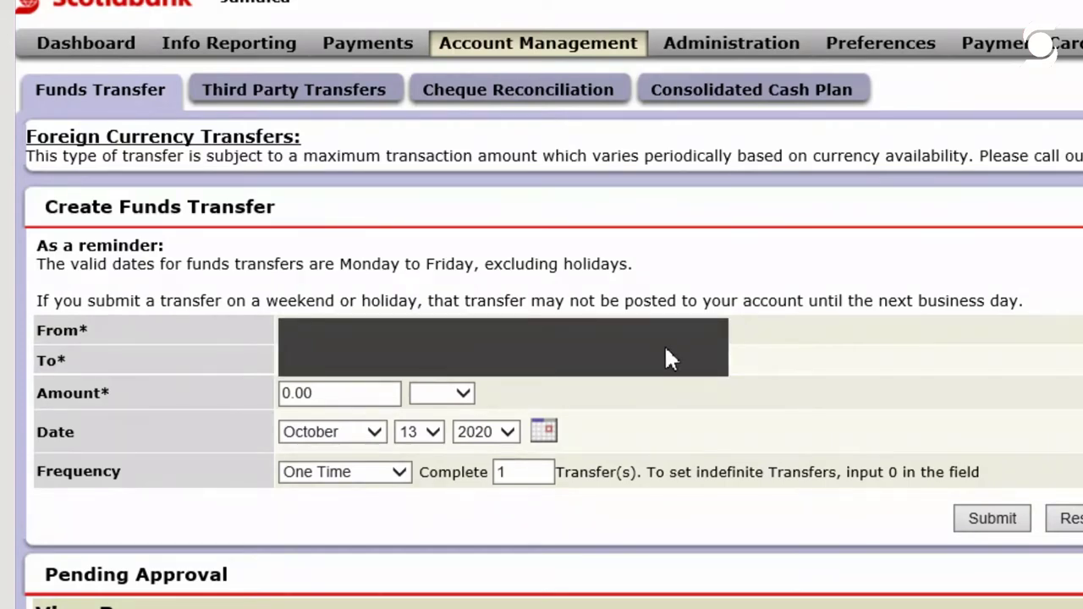
left_click(671, 366)
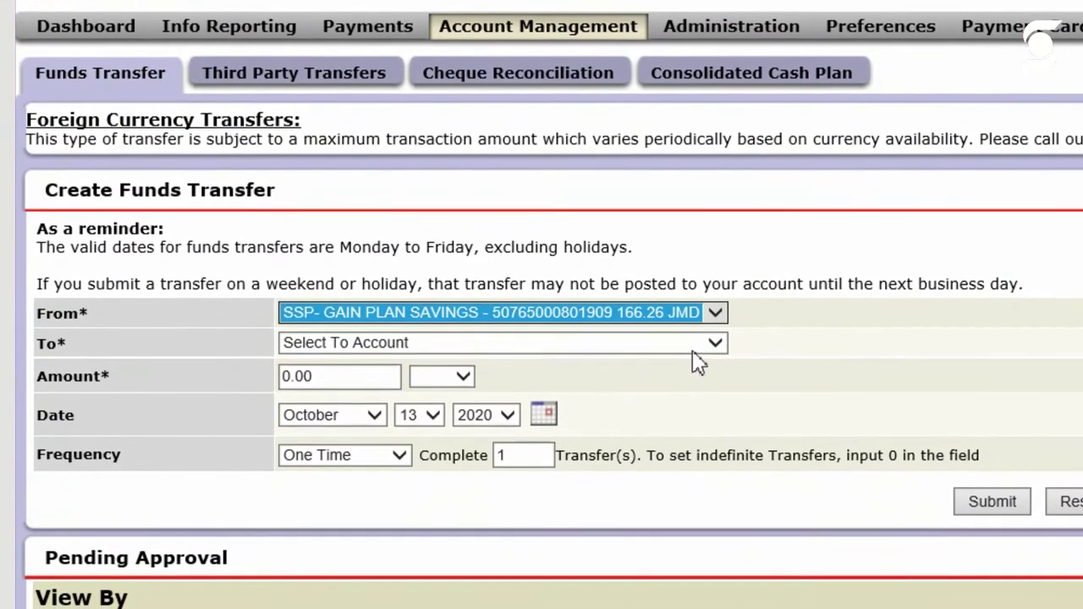
left_click(692, 361)
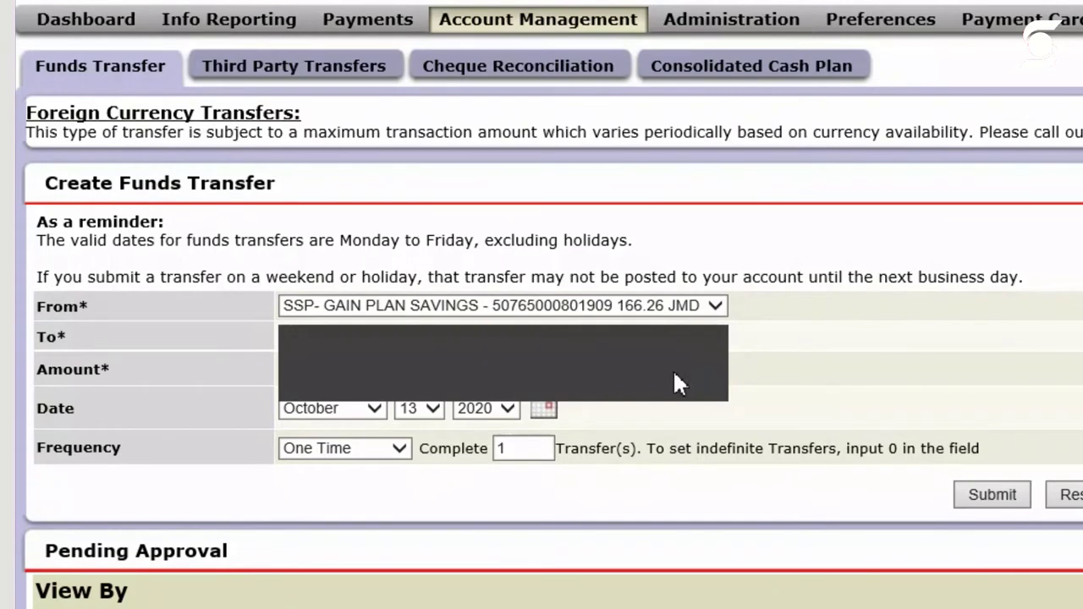
left_click(676, 374)
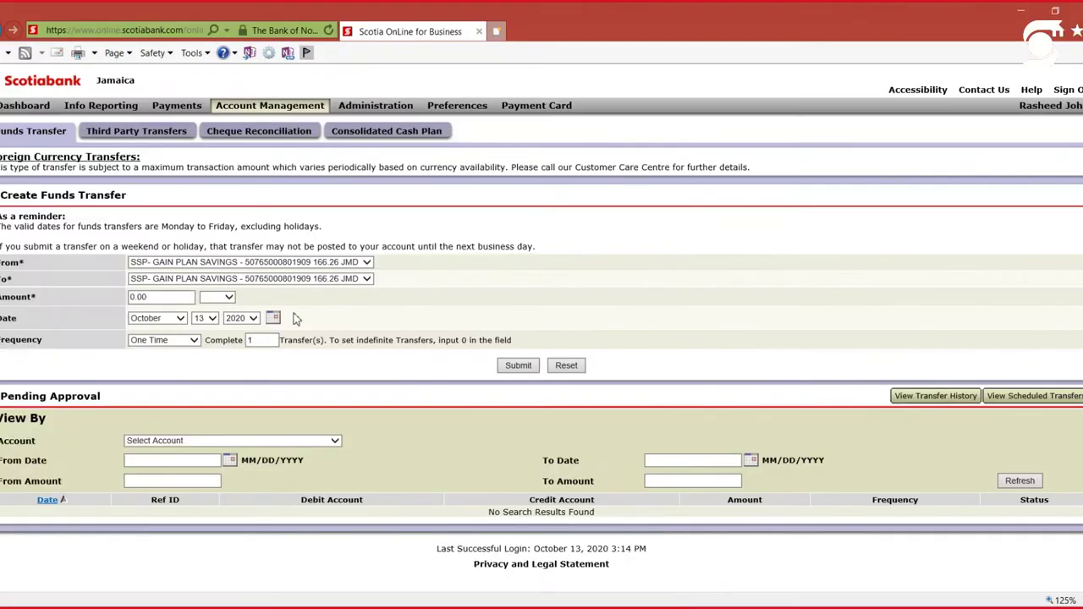
Enter a transfer amount of 50.00 JMD and set the transfer day to 15
left_click(166, 298)
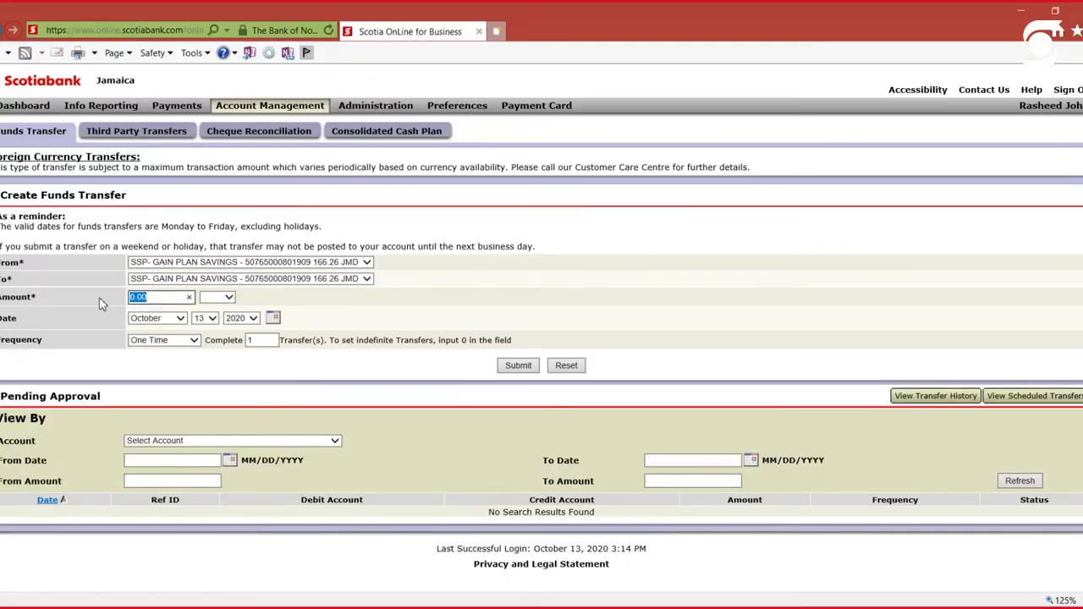
type("50.00")
left_click(216, 298)
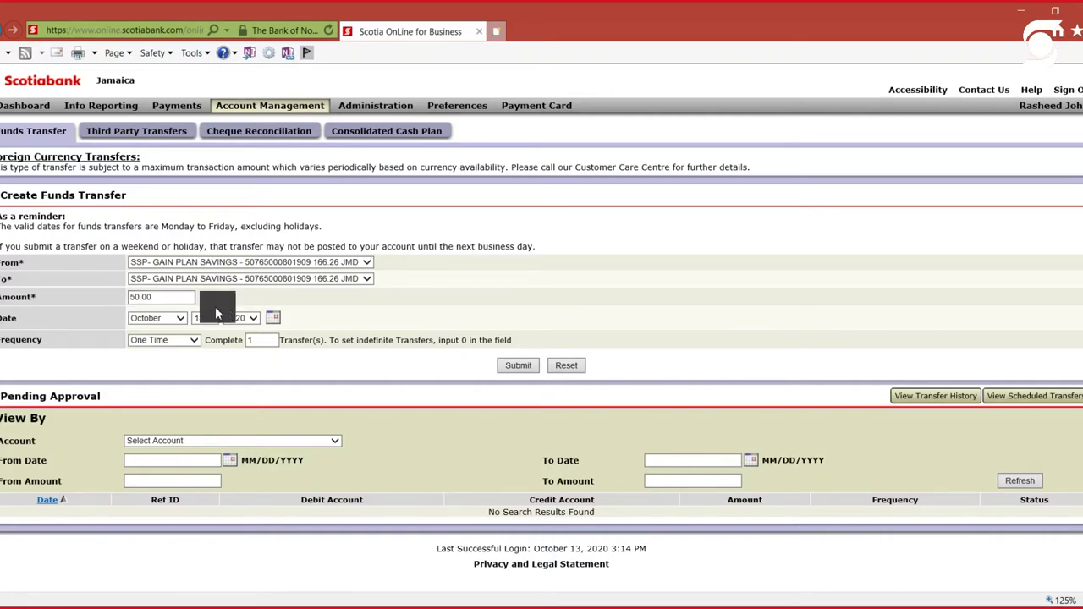
left_click(215, 310)
left_click(342, 319)
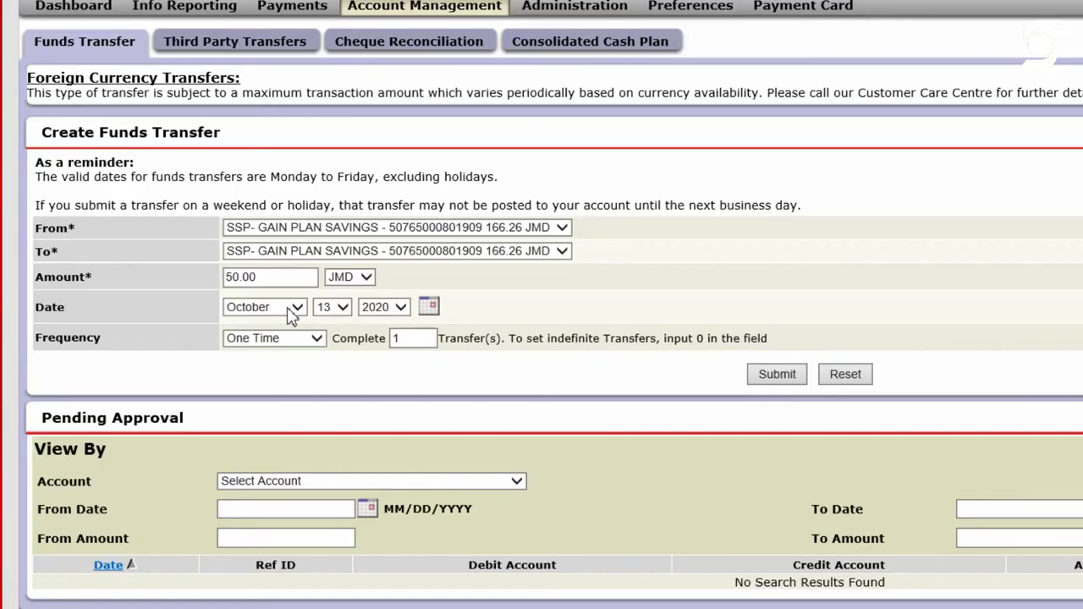
left_click(340, 309)
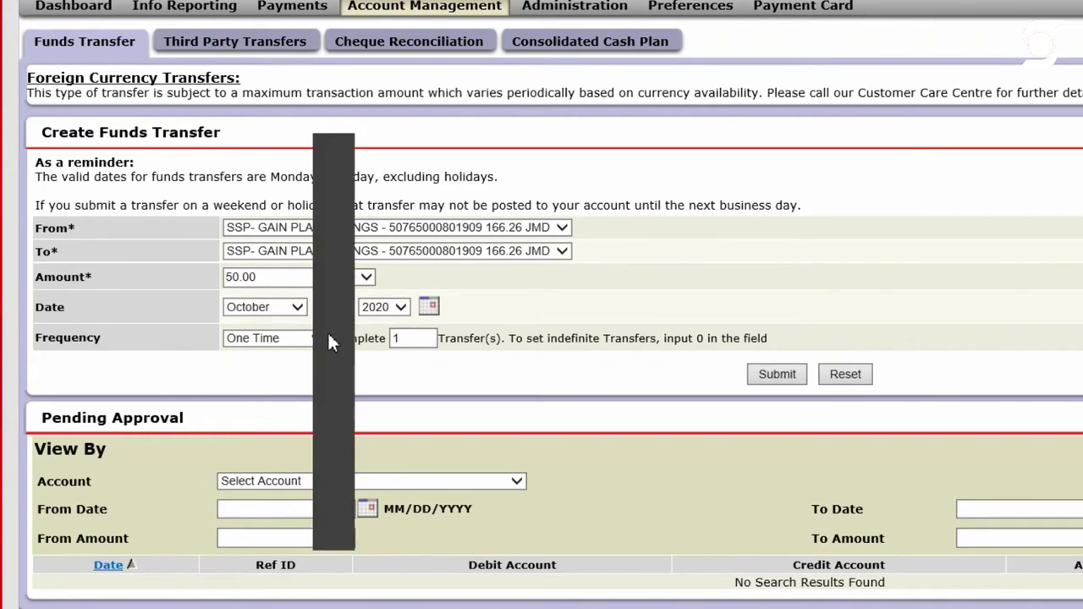
left_click(327, 331)
left_click(565, 305)
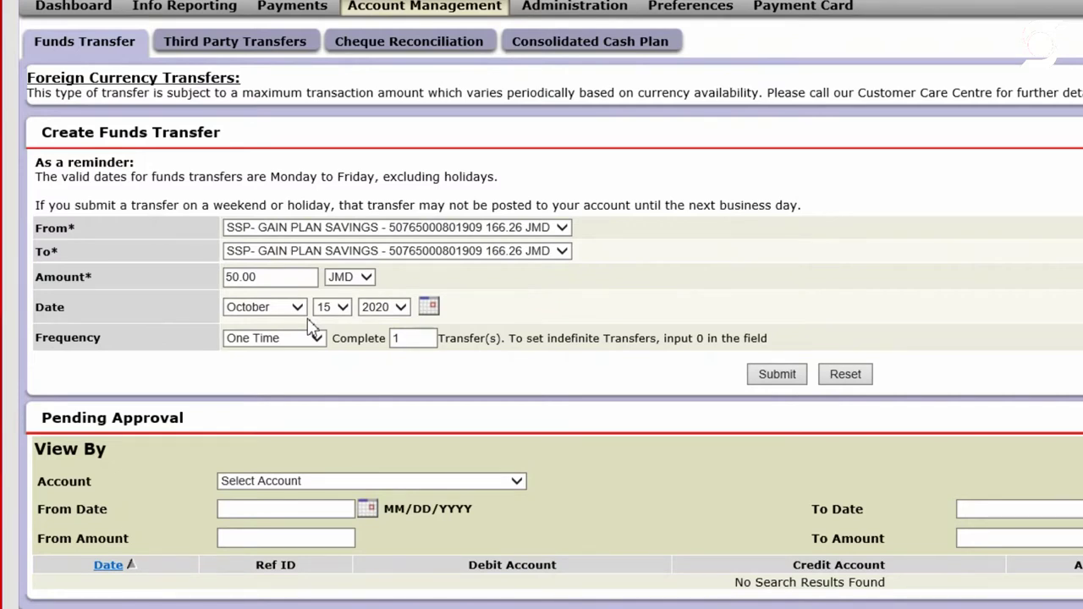
Keep One Time frequency and submit the transfer, which is rejected as same-account
left_click(318, 341)
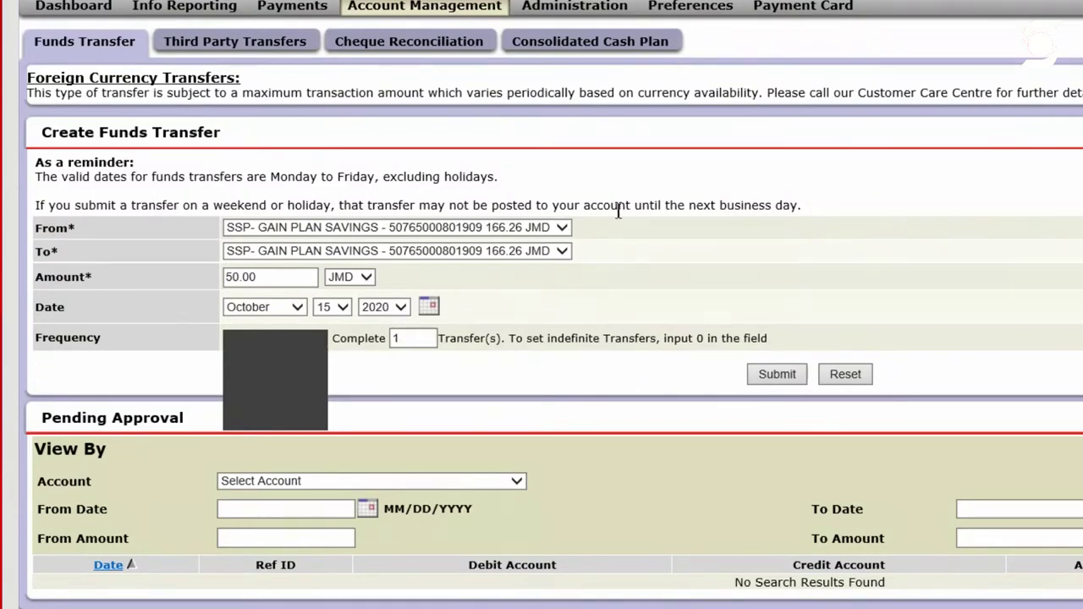
left_click(603, 323)
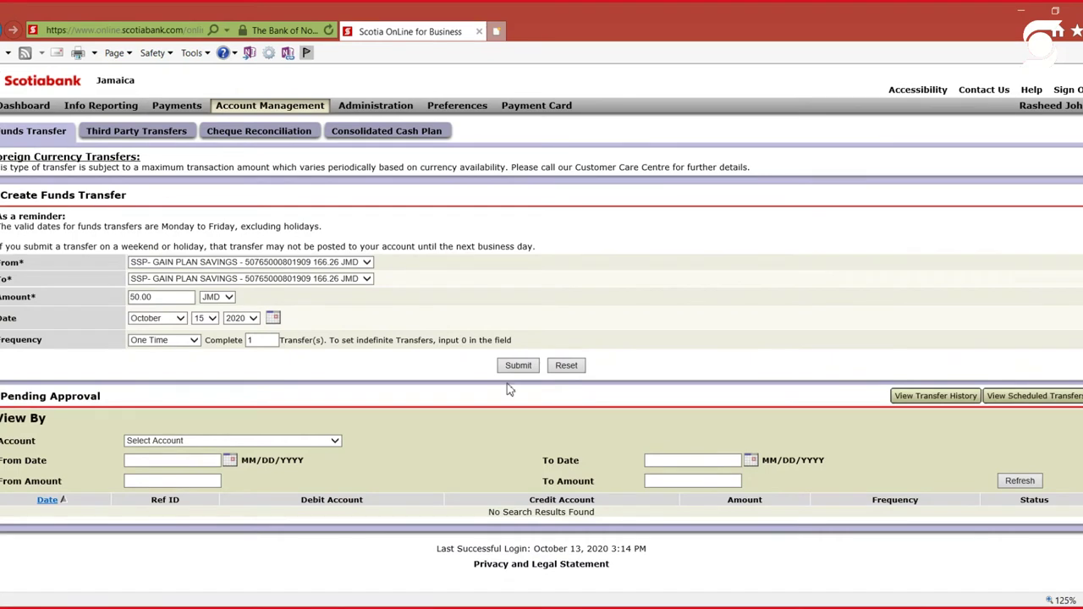
left_click(521, 369)
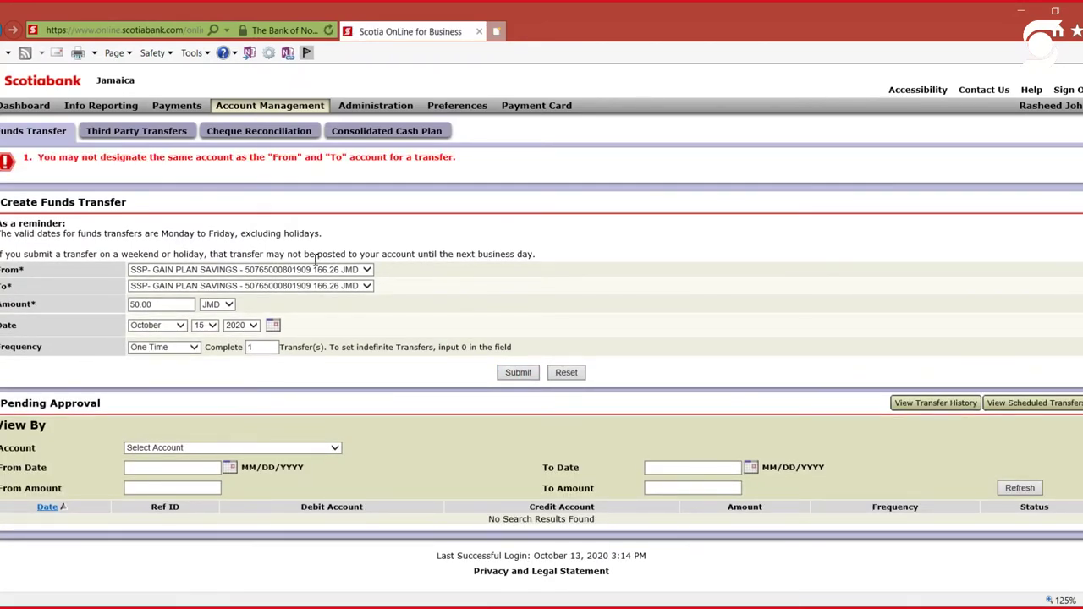
Submit the transfer to another savings account, then go back from the confirmation to edit it
left_click(347, 288)
left_click(347, 305)
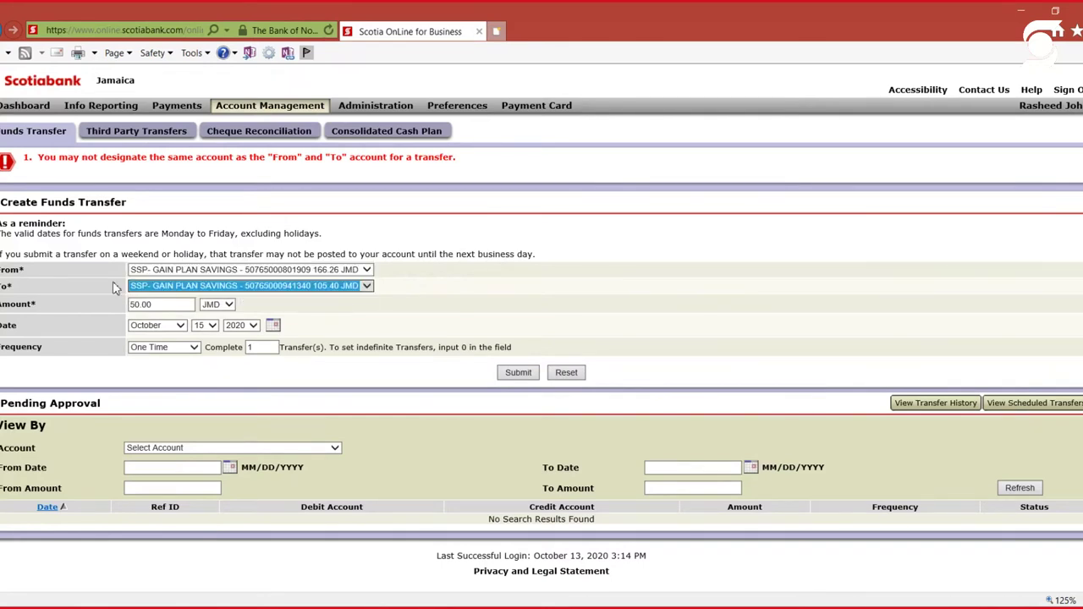
left_click(525, 375)
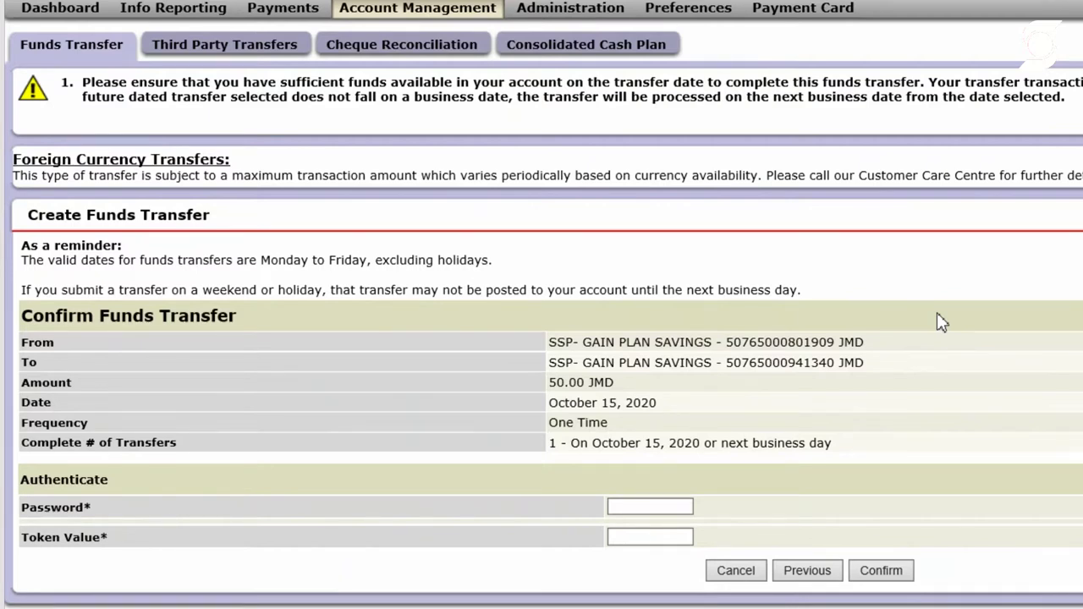
left_click(808, 572)
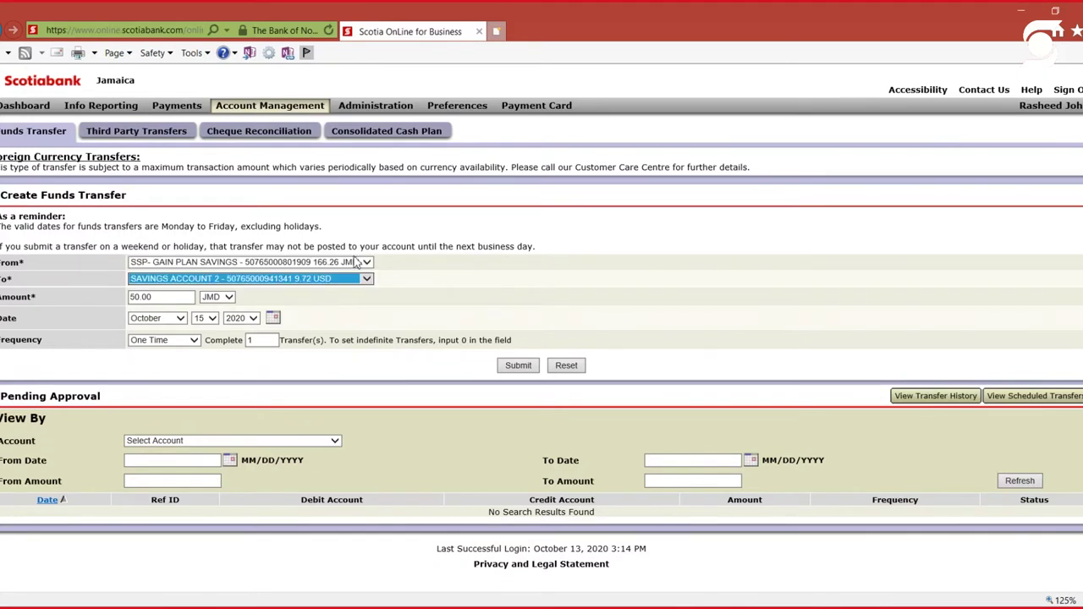
Change the transfer amount to 50 and its currency to USD, then submit
left_click(167, 296)
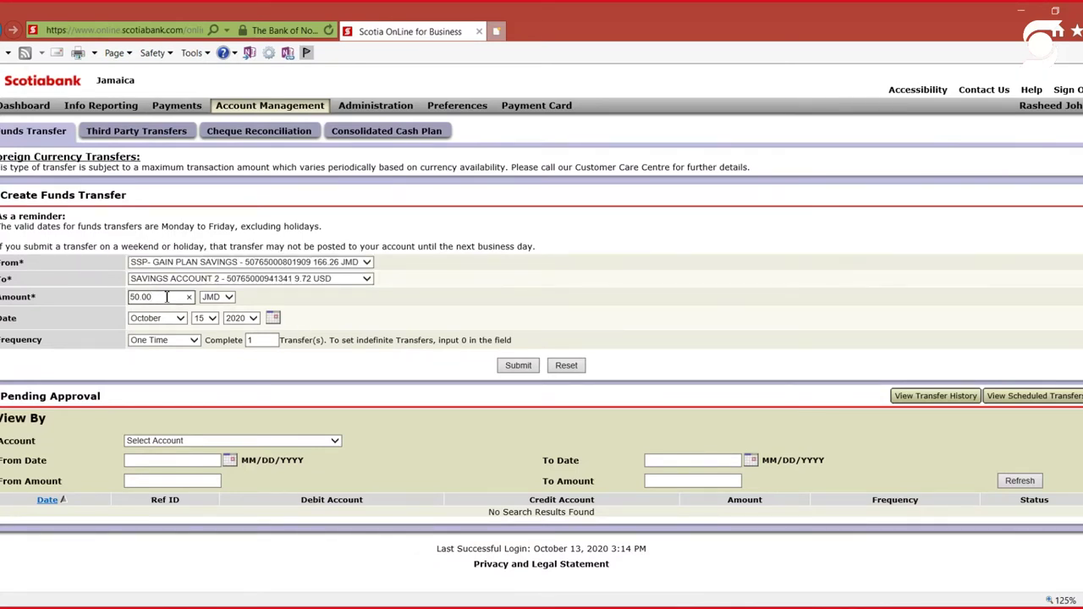
double_click(167, 296)
left_click(374, 322)
left_click(170, 299)
key("BackSpace")
key("BackSpace")
key("BackSpace")
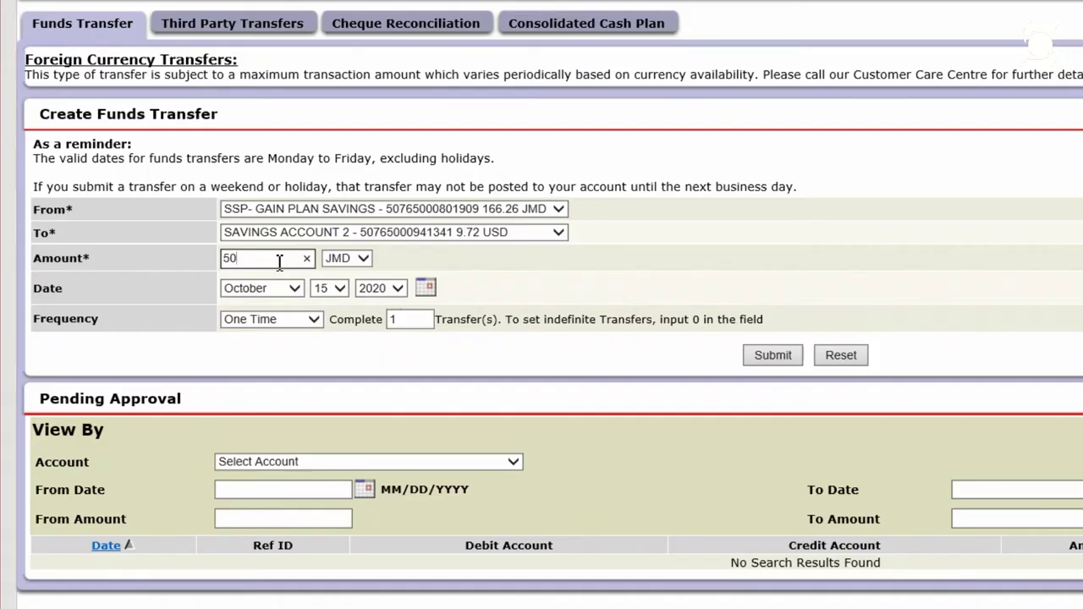
left_click(508, 254)
left_click(359, 284)
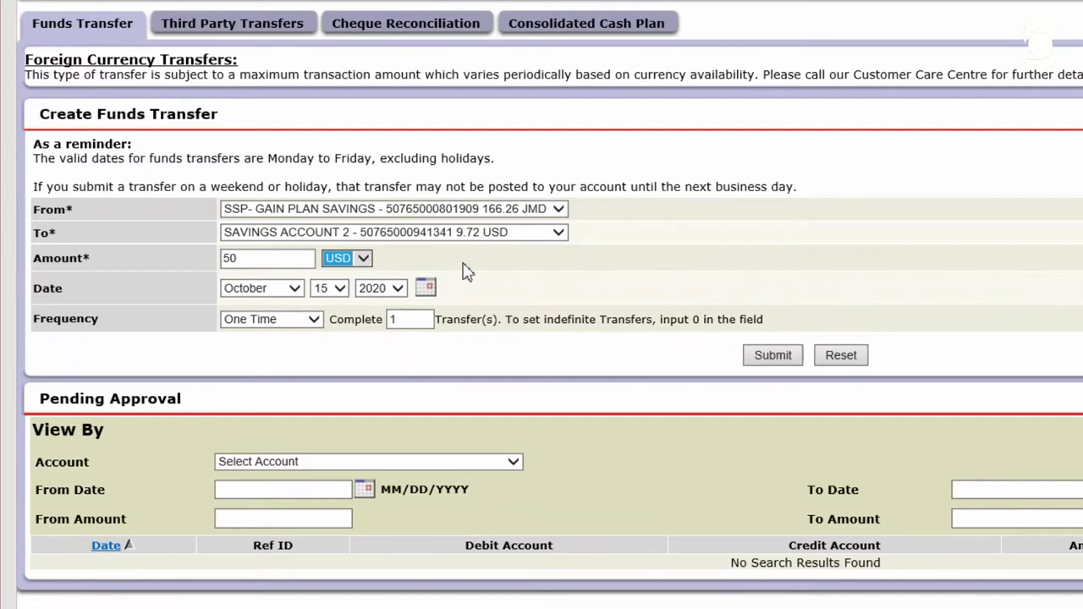
left_click(773, 357)
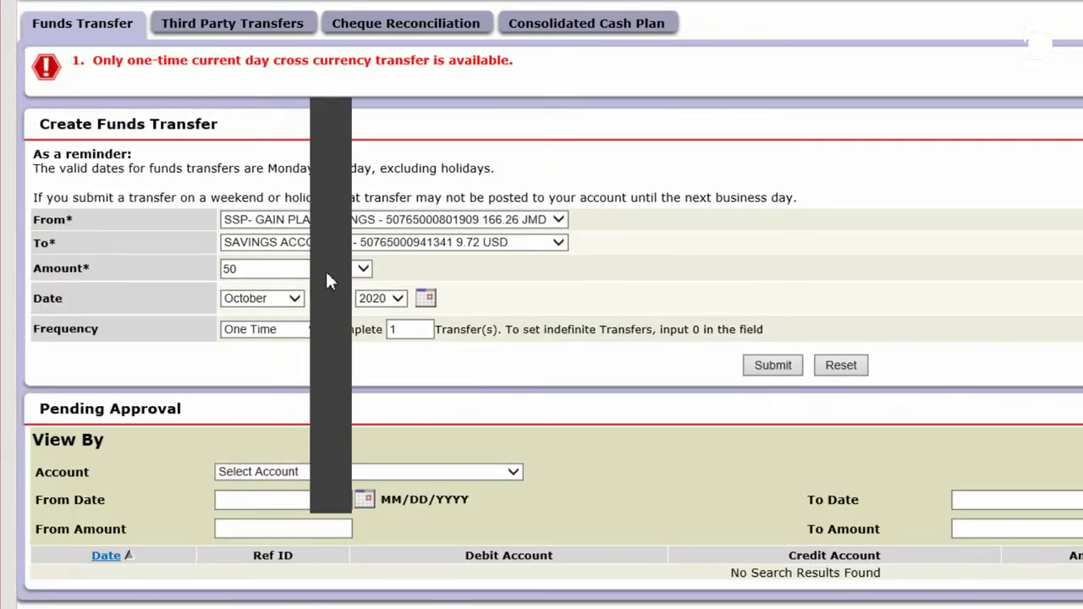
Resubmit dated October 13, try an amount of 1, then restore 50 and submit again
left_click(767, 370)
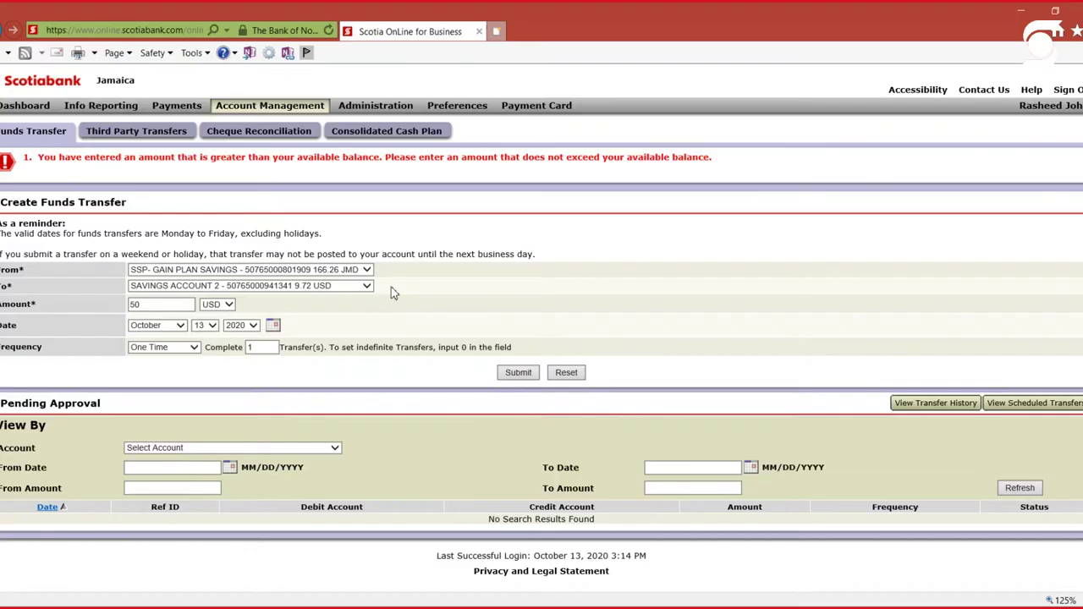
left_click_drag(175, 305, 35, 310)
type("1")
left_click(533, 373)
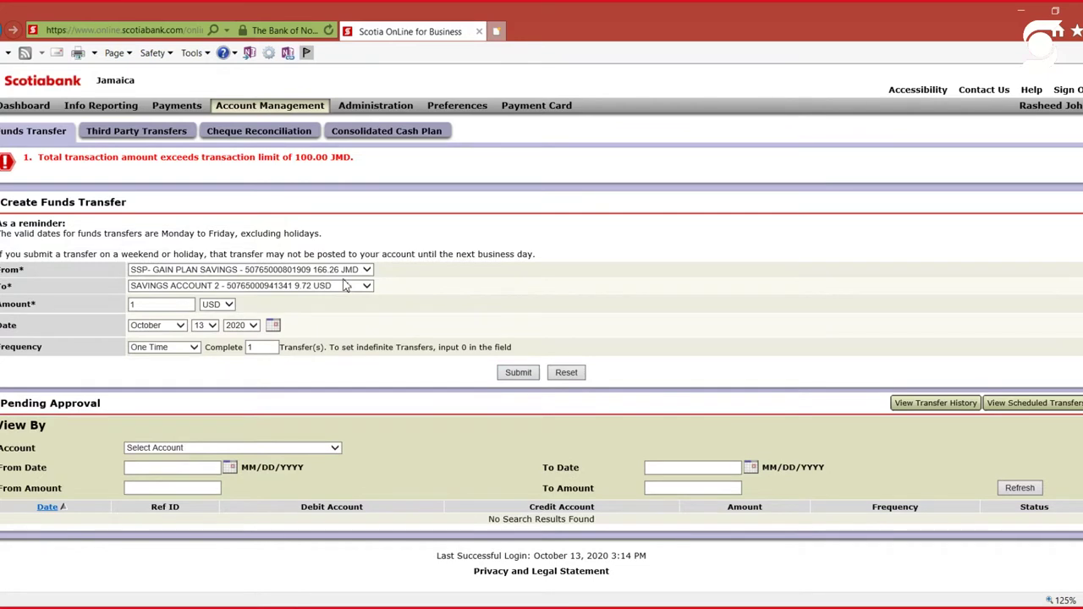
left_click(141, 305)
key("BackSpace")
type("50")
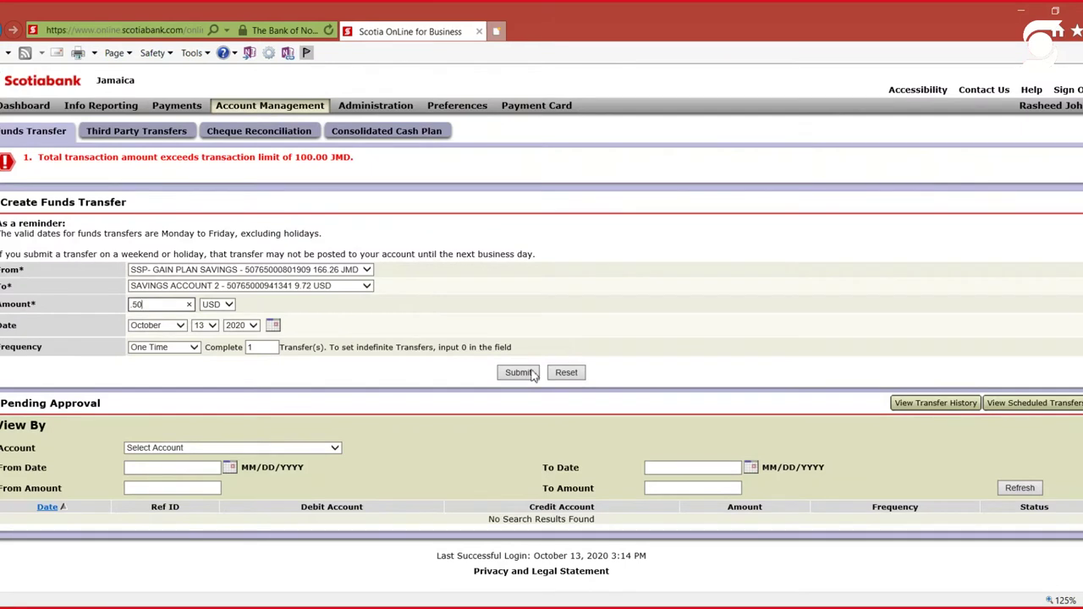
left_click(531, 374)
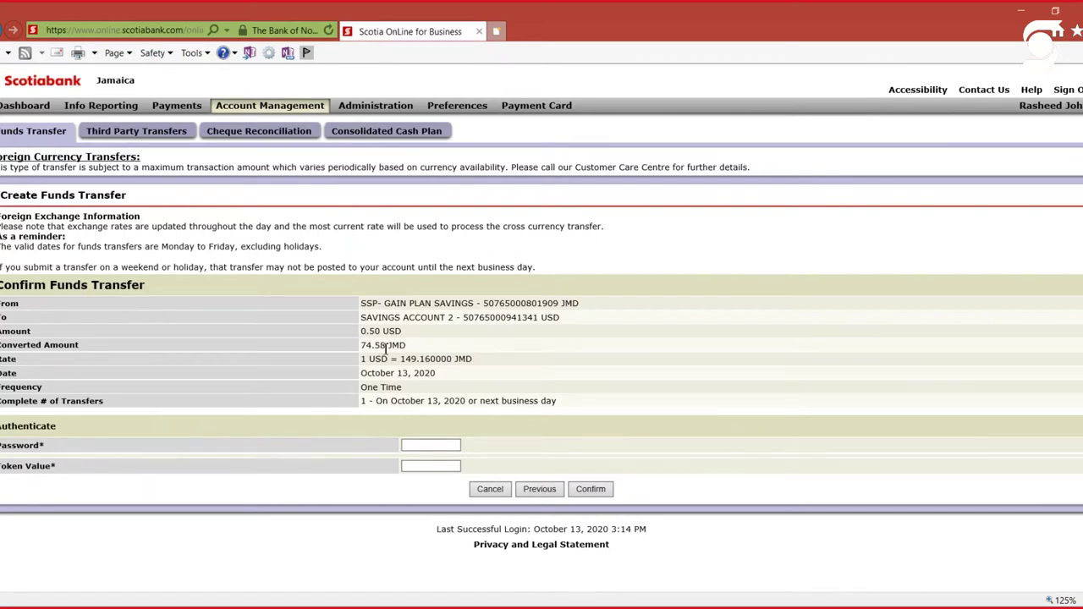
Review the 74.58 JMD conversion, leave the password unentered, and return to a blank transfer form
left_click_drag(409, 346, 352, 359)
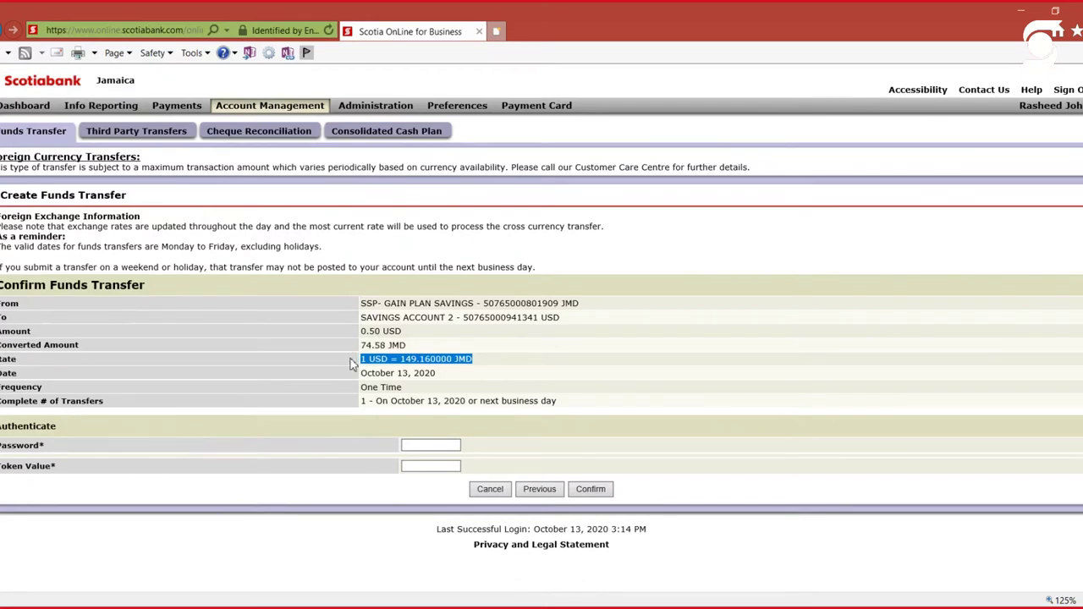
left_click(351, 361)
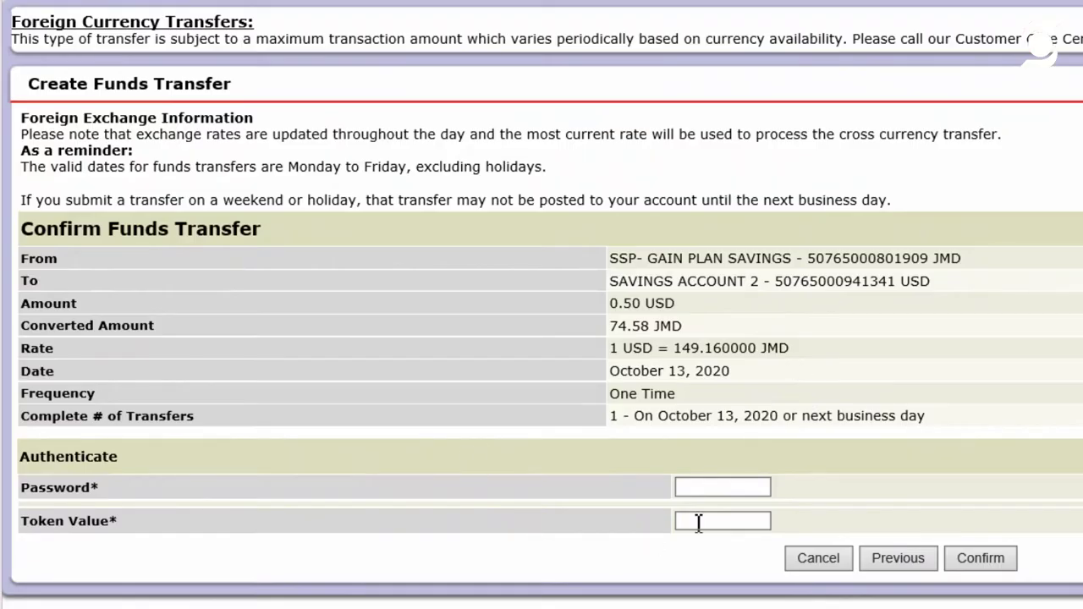
left_click(743, 485)
left_click(743, 489)
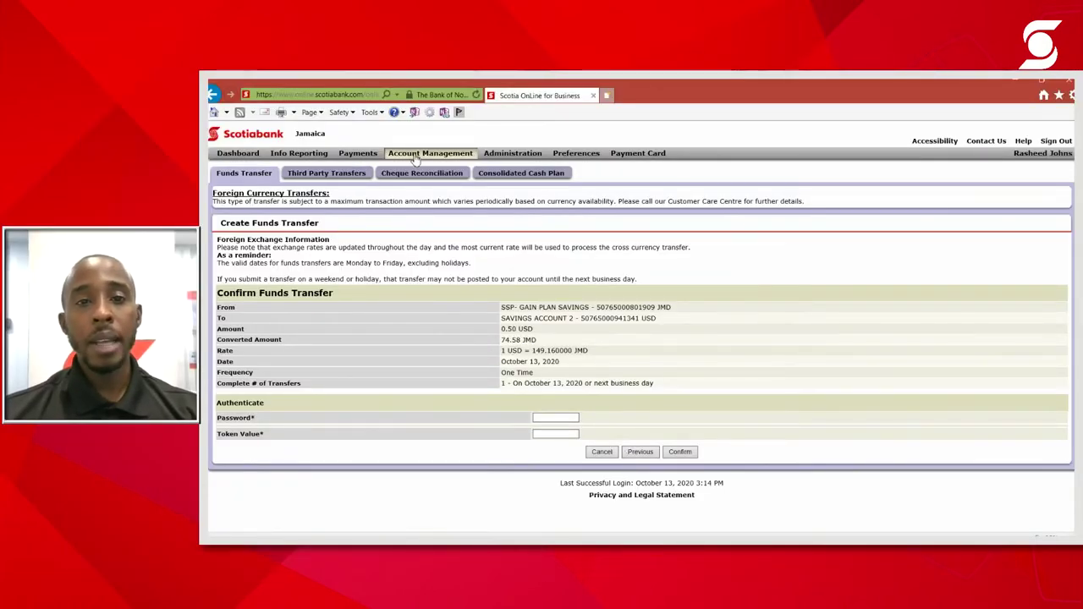
left_click(415, 157)
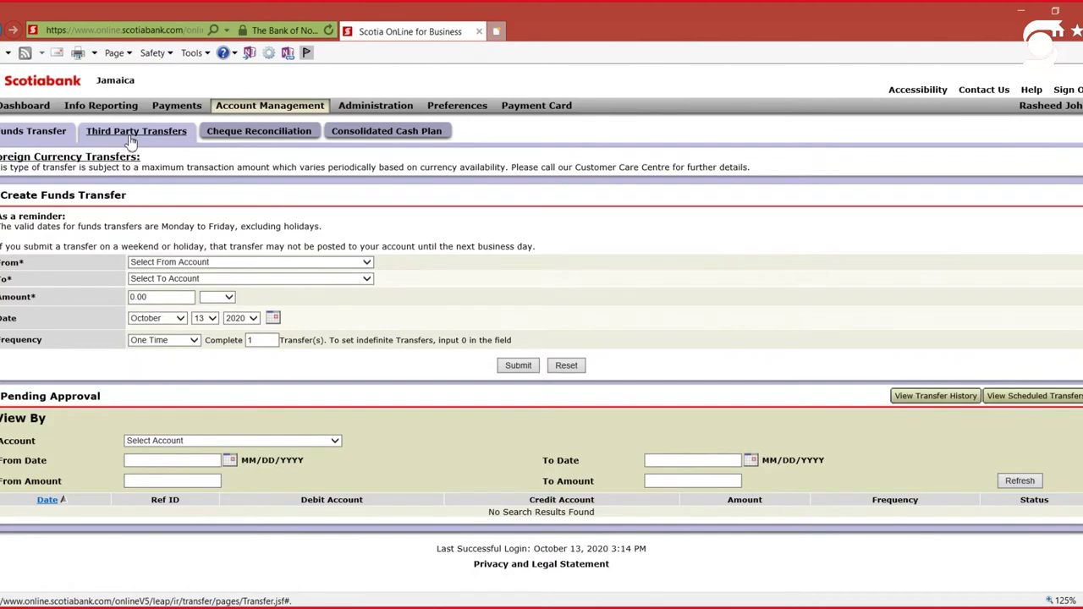
left_click(131, 141)
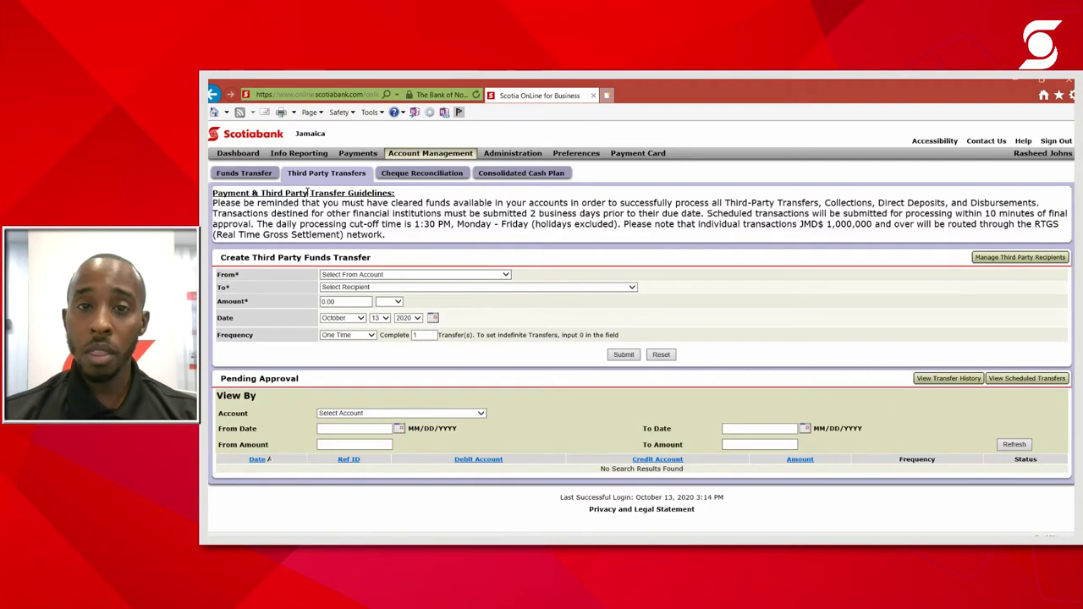
Switch to the Funds Transfer page and back to Third Party Transfers for the blank form
left_click(318, 178)
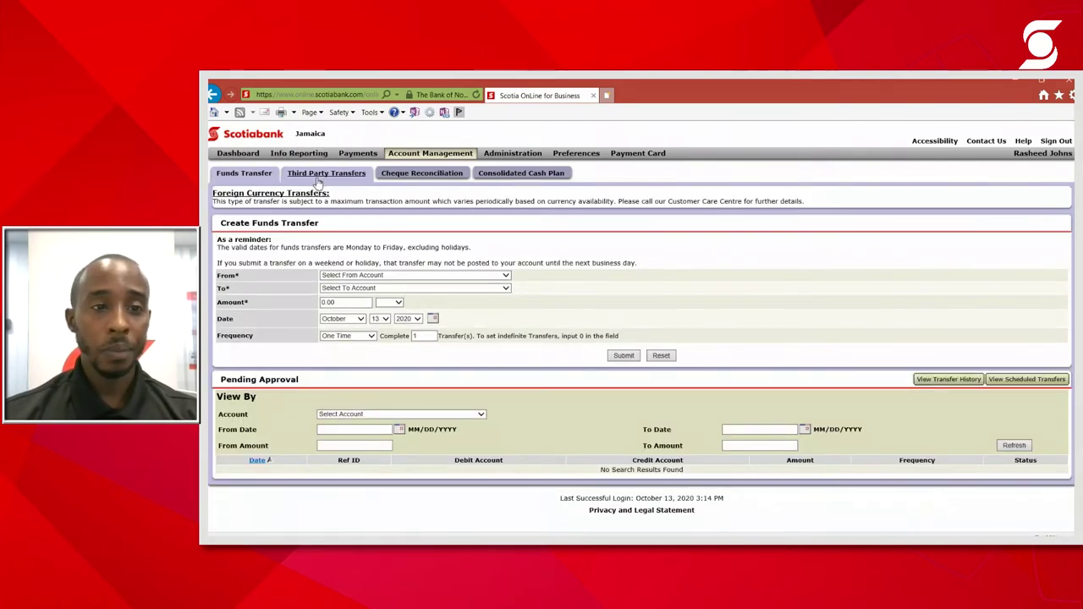
left_click(321, 175)
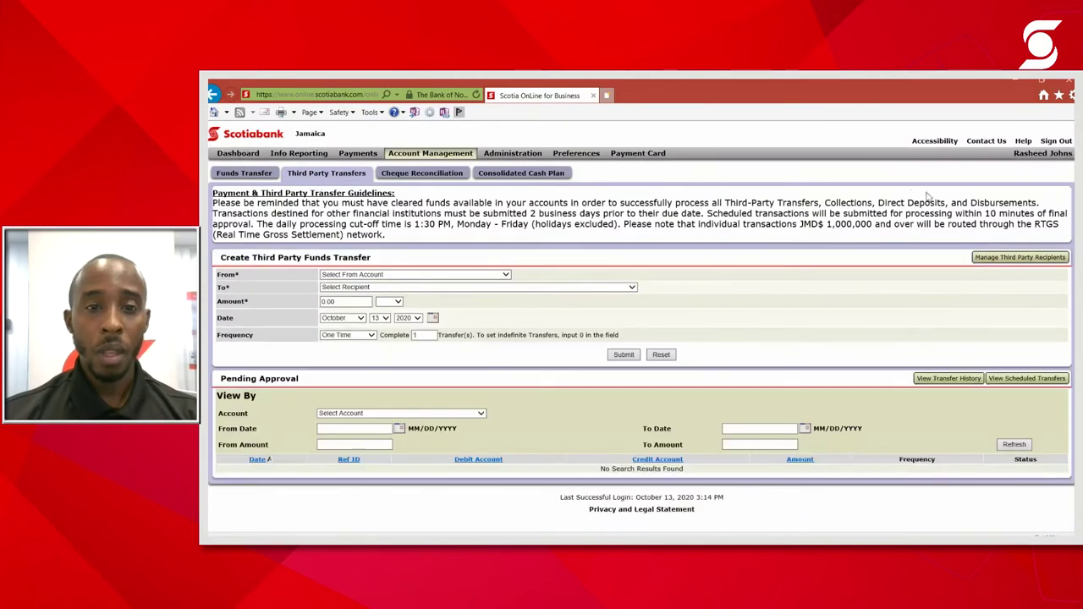
Open Manage Third Party Recipients and set the recipient type to Business
left_click(1016, 258)
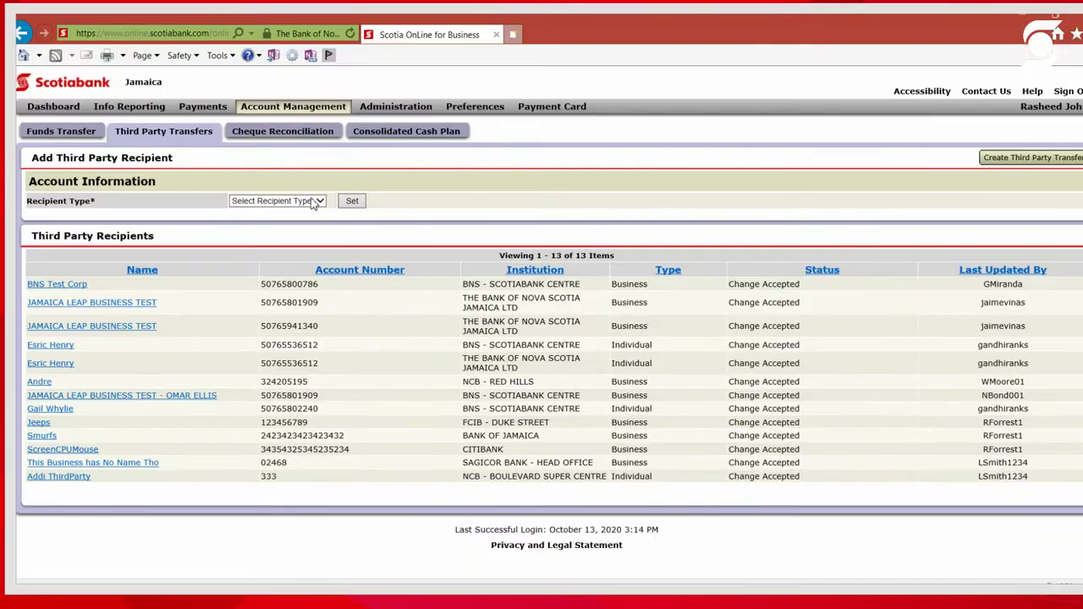
left_click(313, 201)
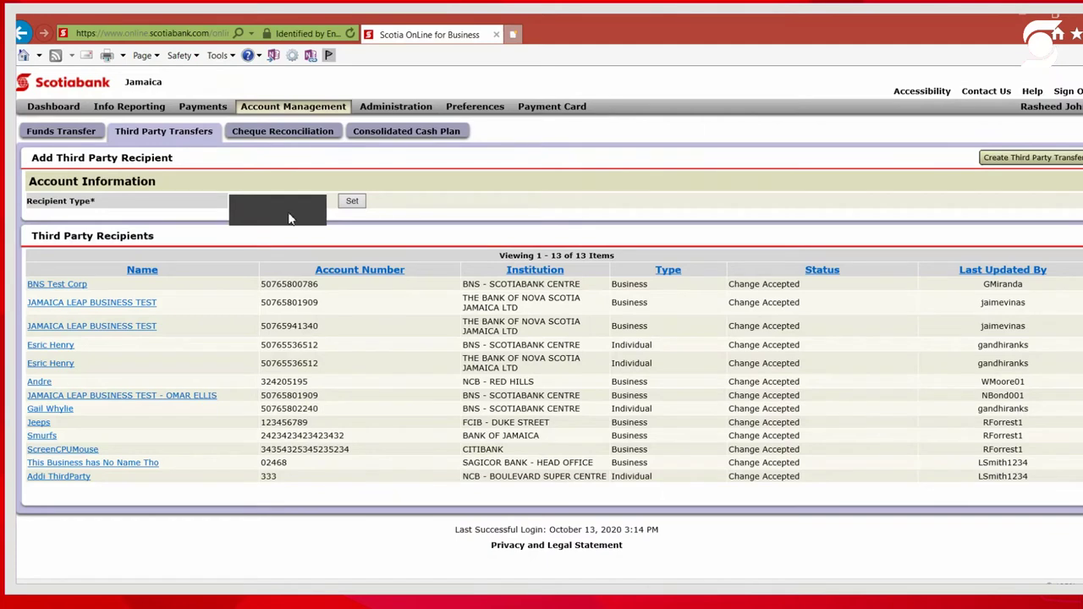
left_click(287, 218)
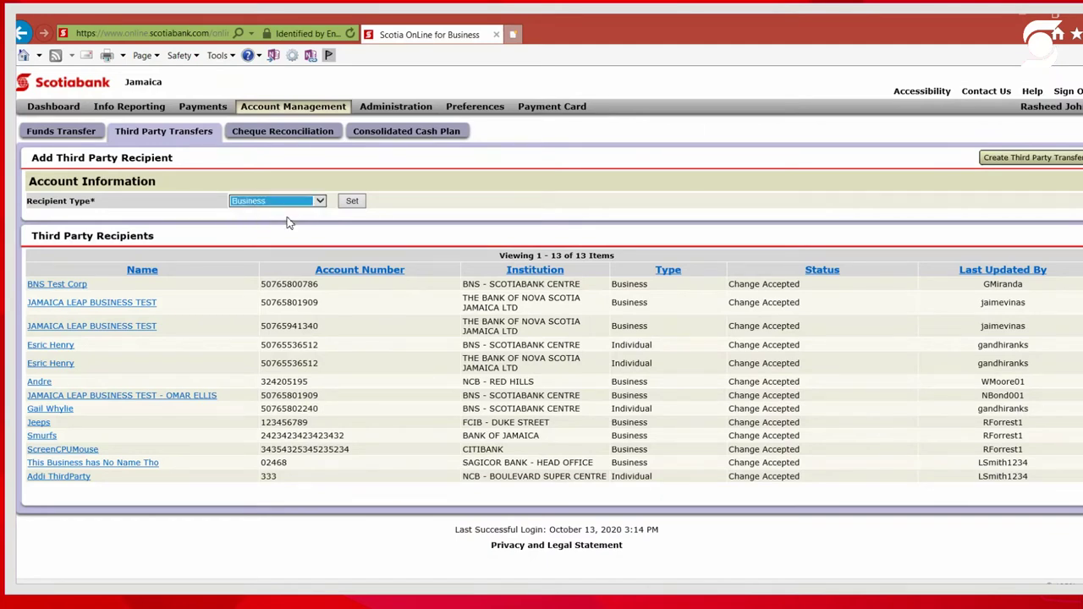
left_click(352, 203)
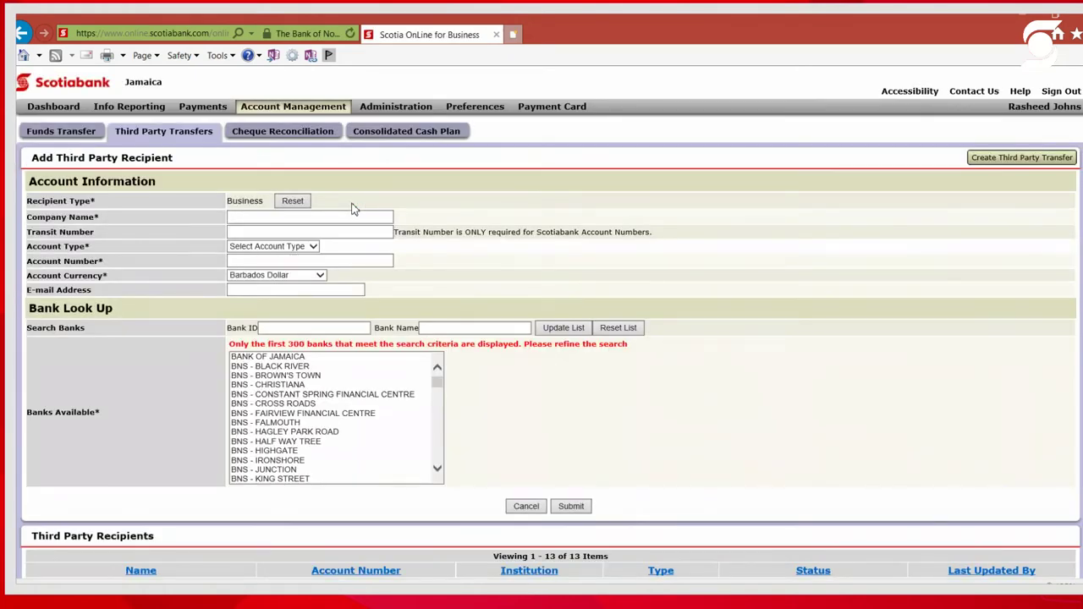
left_click(344, 217)
Enter company name 'Scotia Test Profile' and transit number 50765
type("Scotia Test Profile")
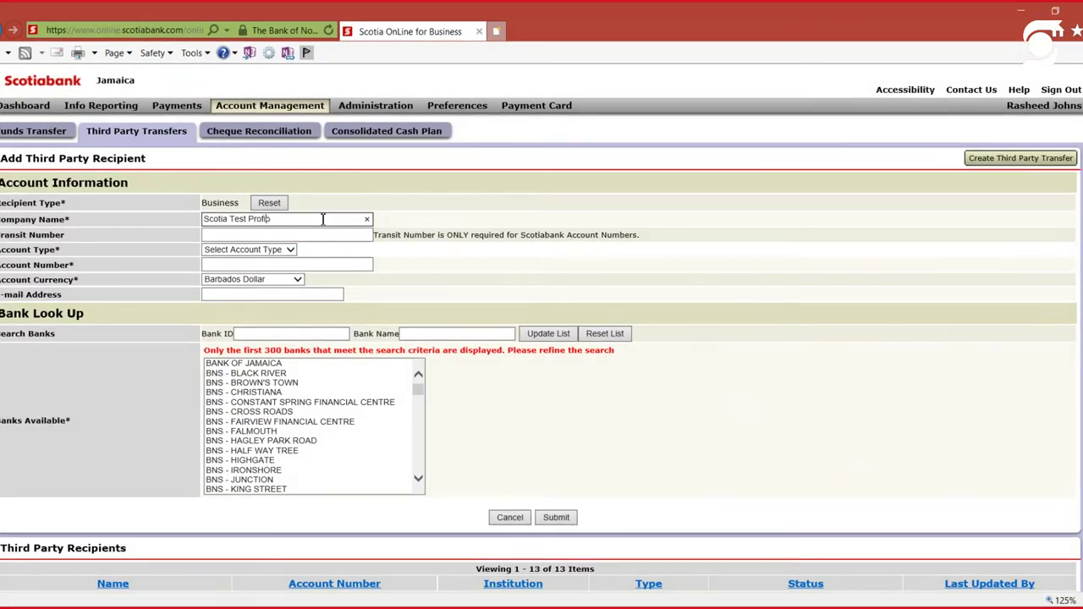
left_click(323, 235)
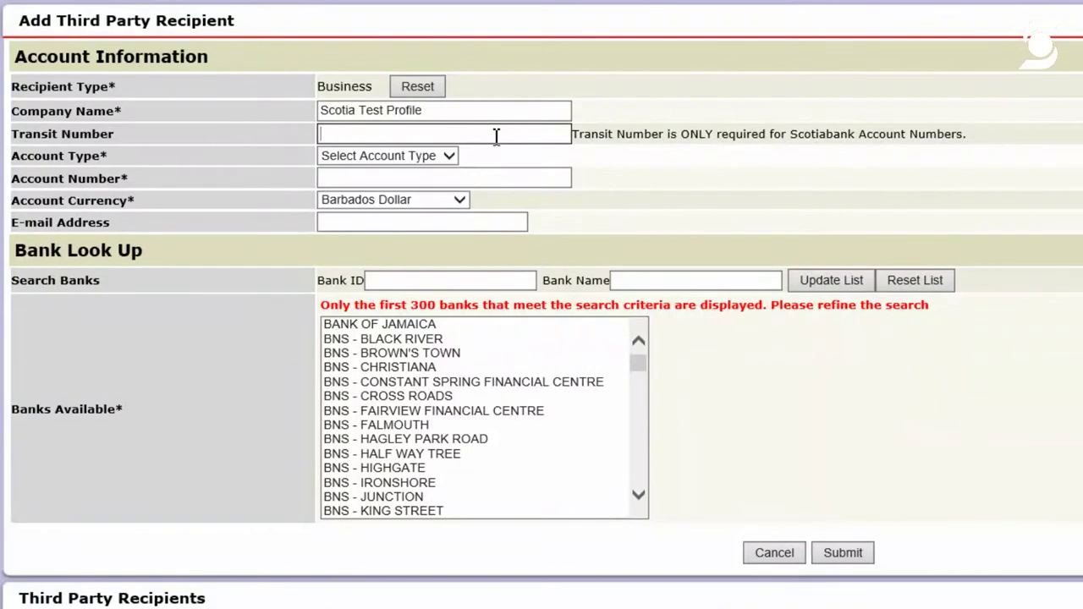
type("5057")
type("6")
key("BackSpace")
key("BackSpace")
key("BackSpace")
type("765")
left_click(727, 147)
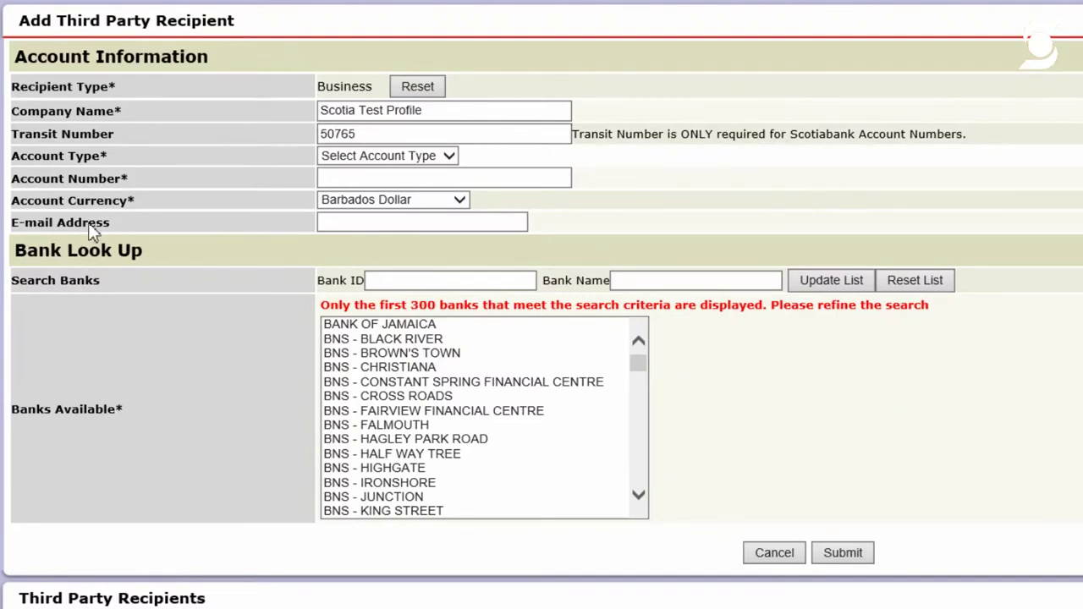
Set the account type to Chequing and enter the recipient's account number with leading zeros
left_click(449, 156)
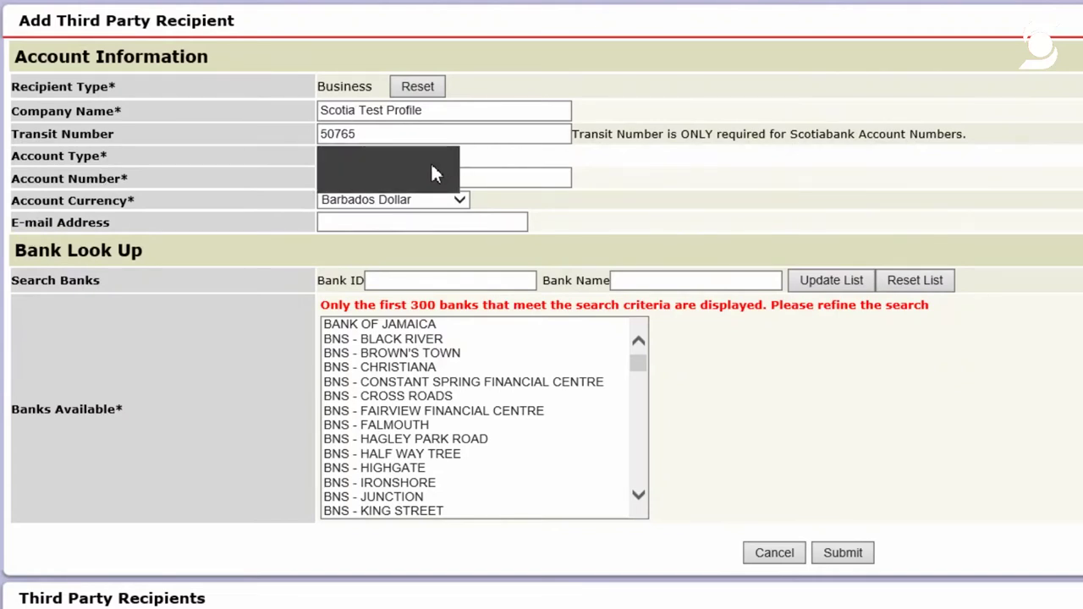
left_click(426, 179)
left_click(404, 178)
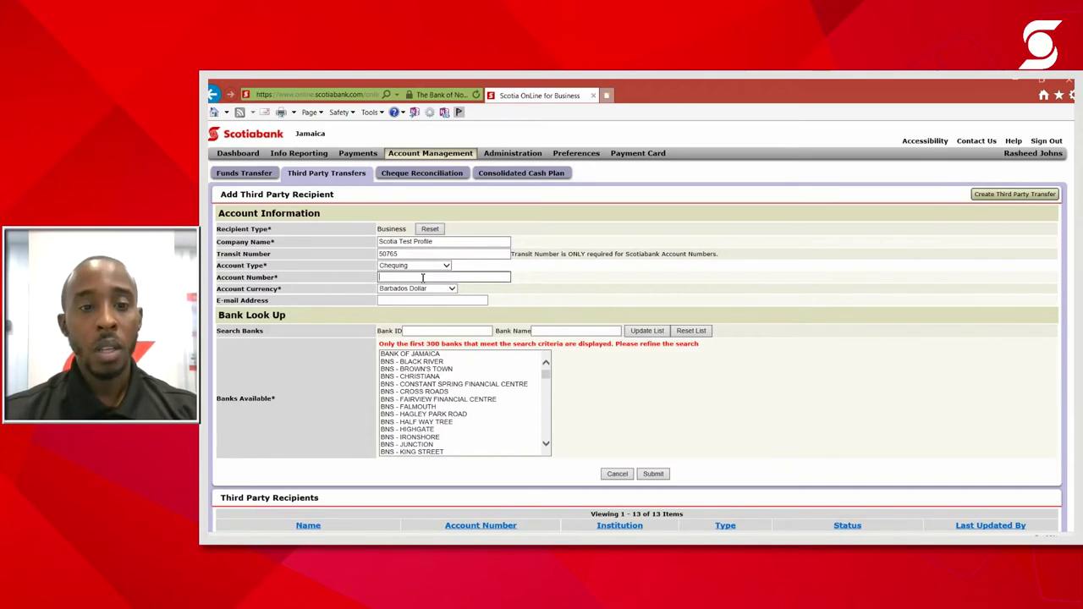
type("1234")
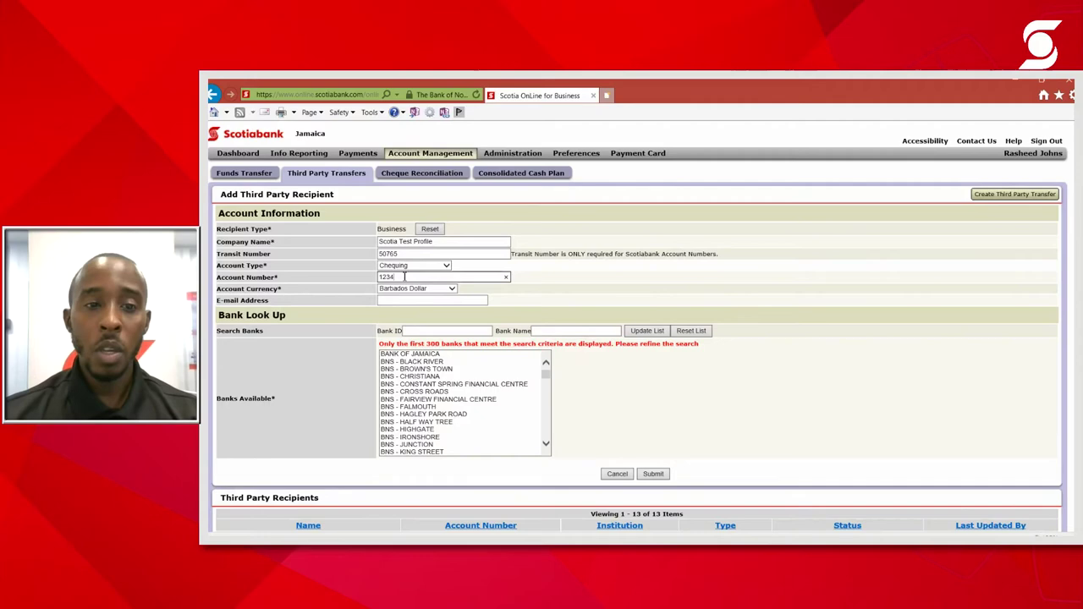
left_click(381, 277)
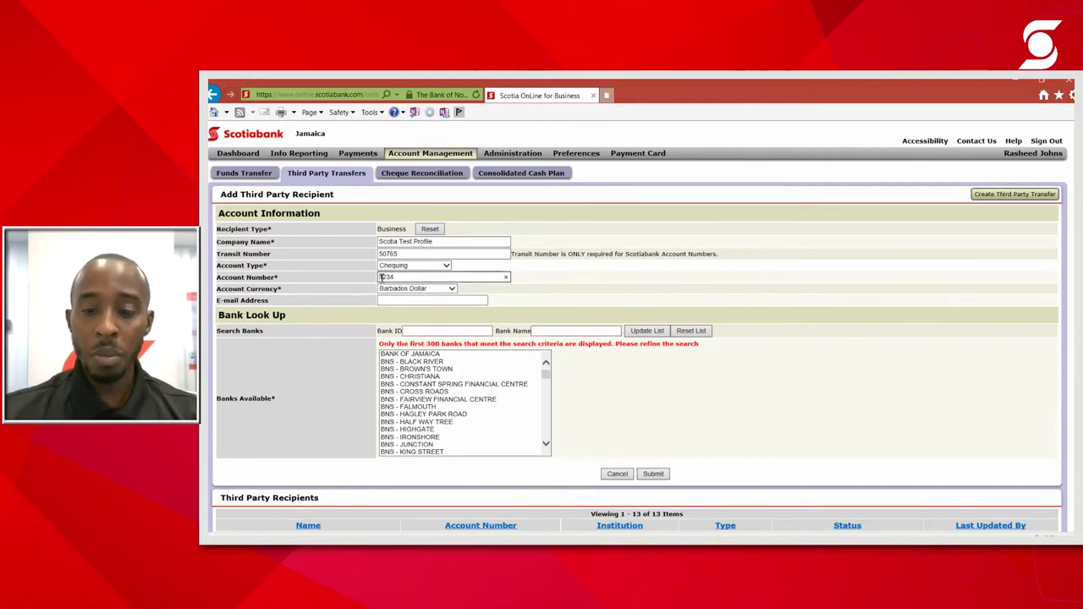
type("00000")
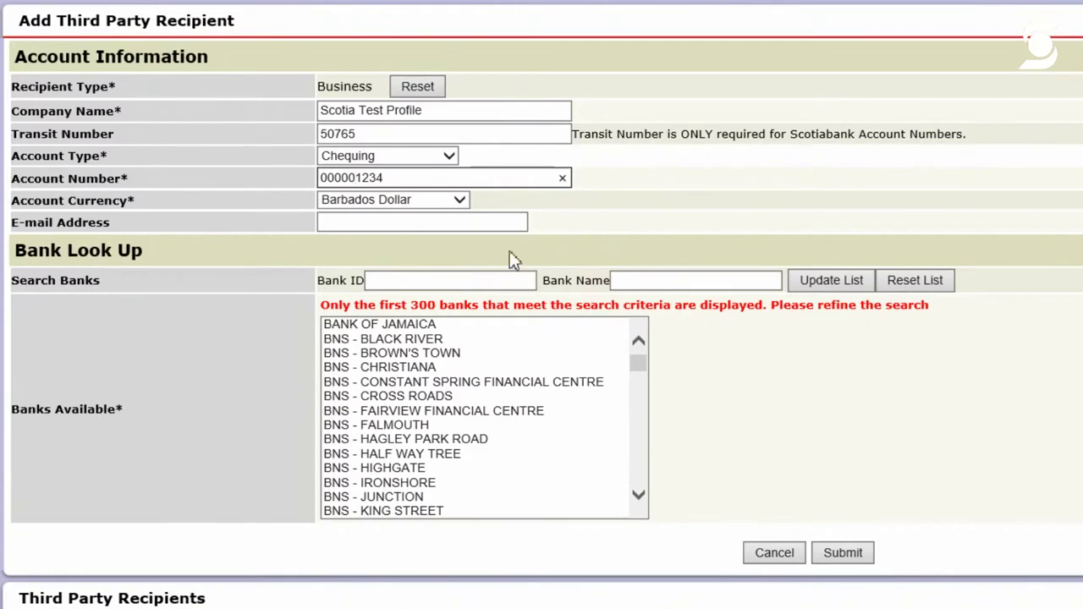
Set the recipient's account currency to Jamaican Dollar
left_click(523, 222)
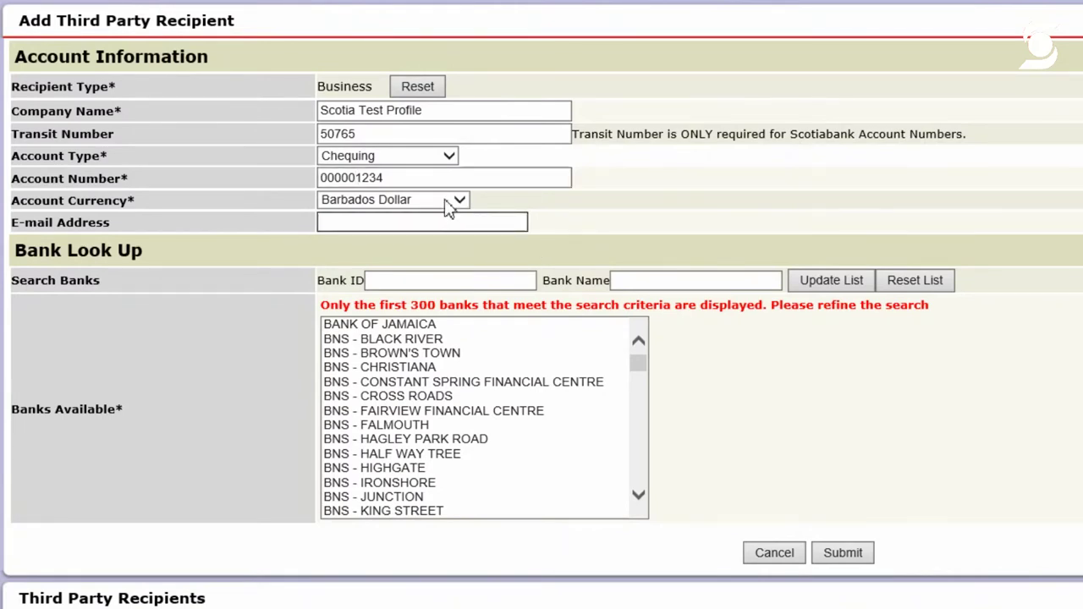
left_click(448, 201)
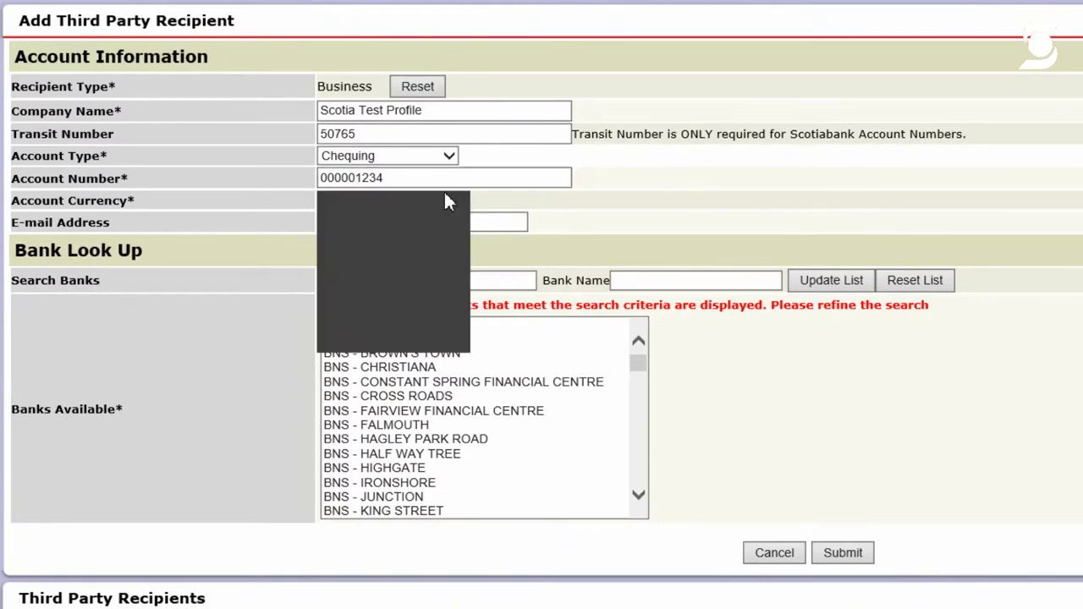
left_click(427, 276)
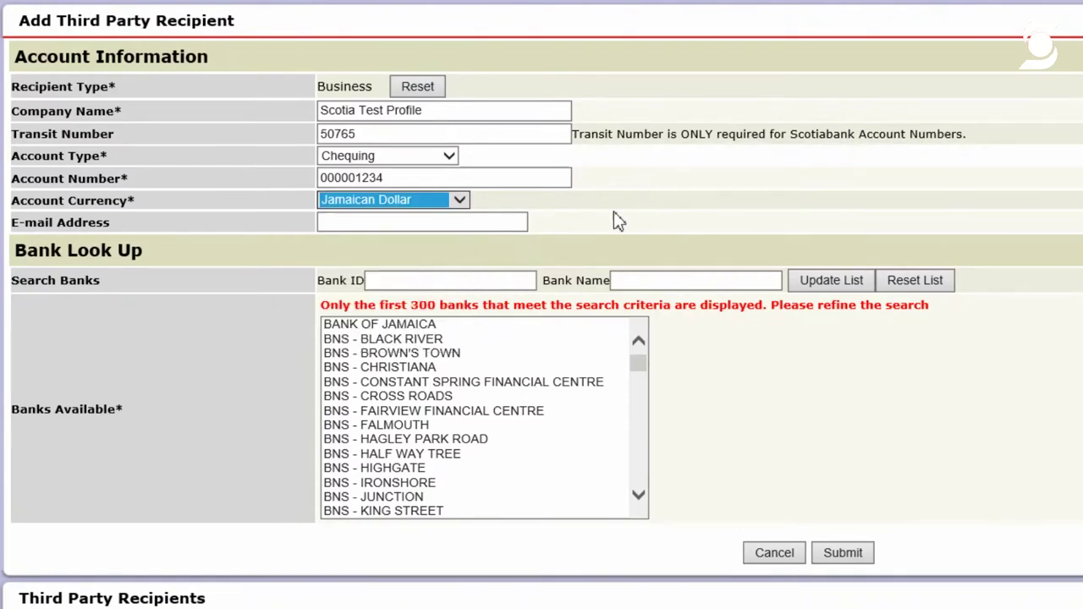
left_click(460, 227)
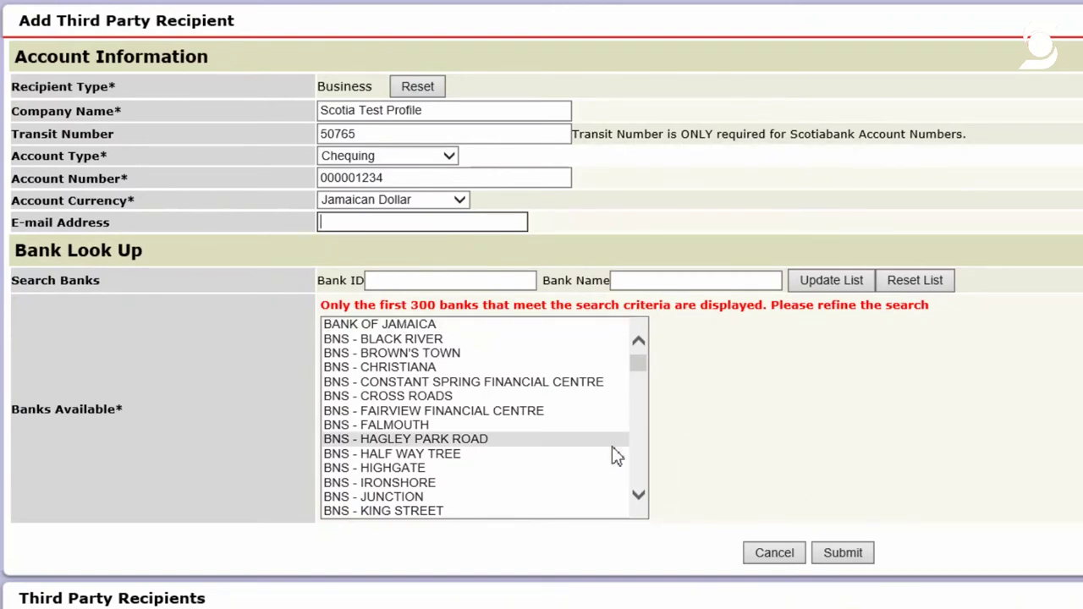
Select BNS - SCOTIABANK CENTRE from Banks Available and submit the recipient
left_click(639, 495)
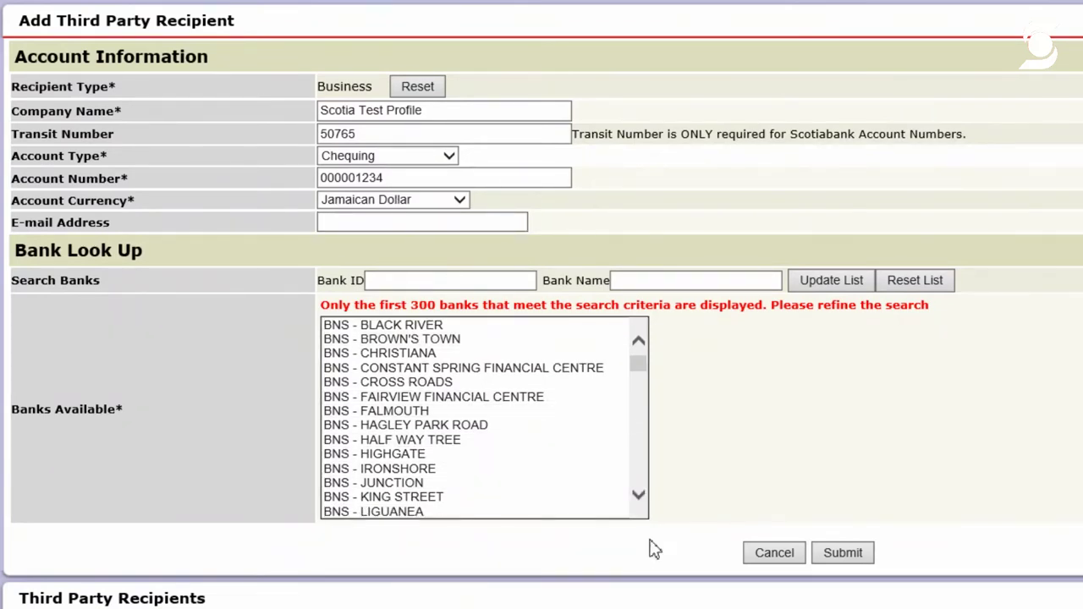
left_click(640, 496)
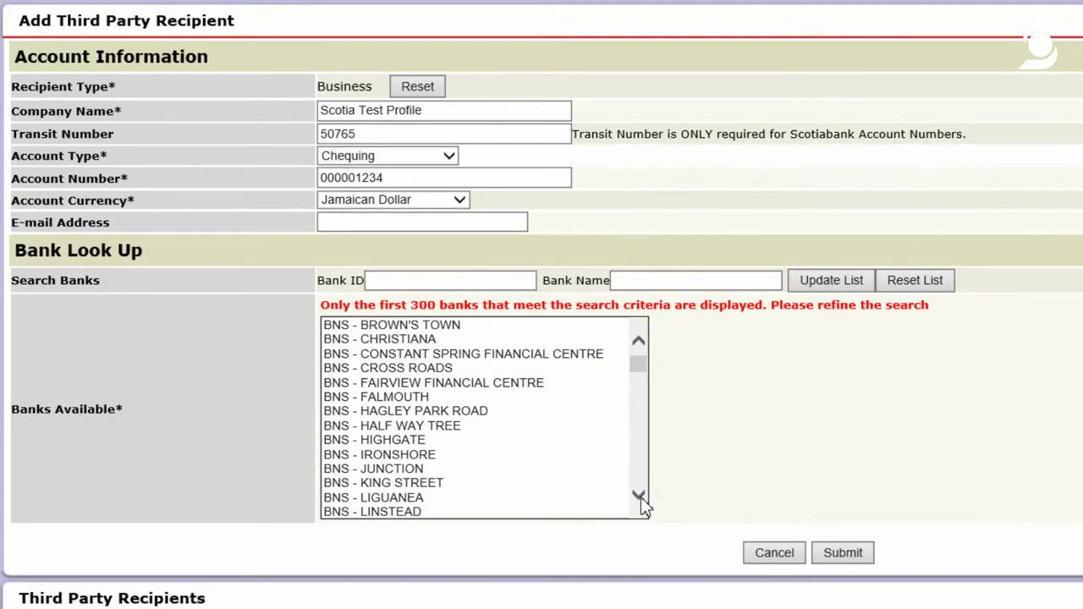
left_click_drag(637, 366, 655, 424)
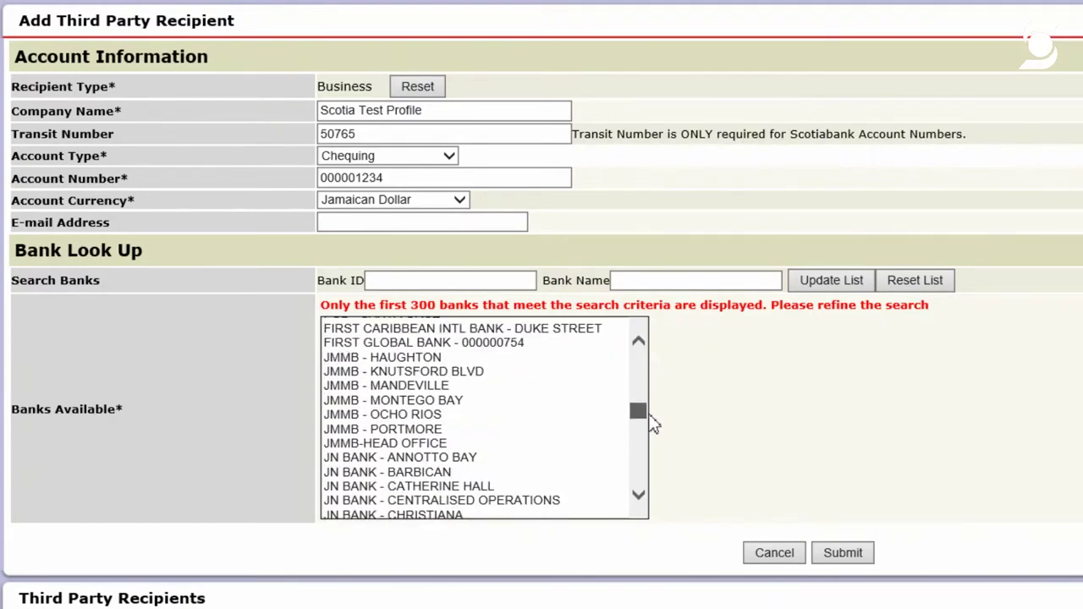
left_click_drag(654, 424, 678, 491)
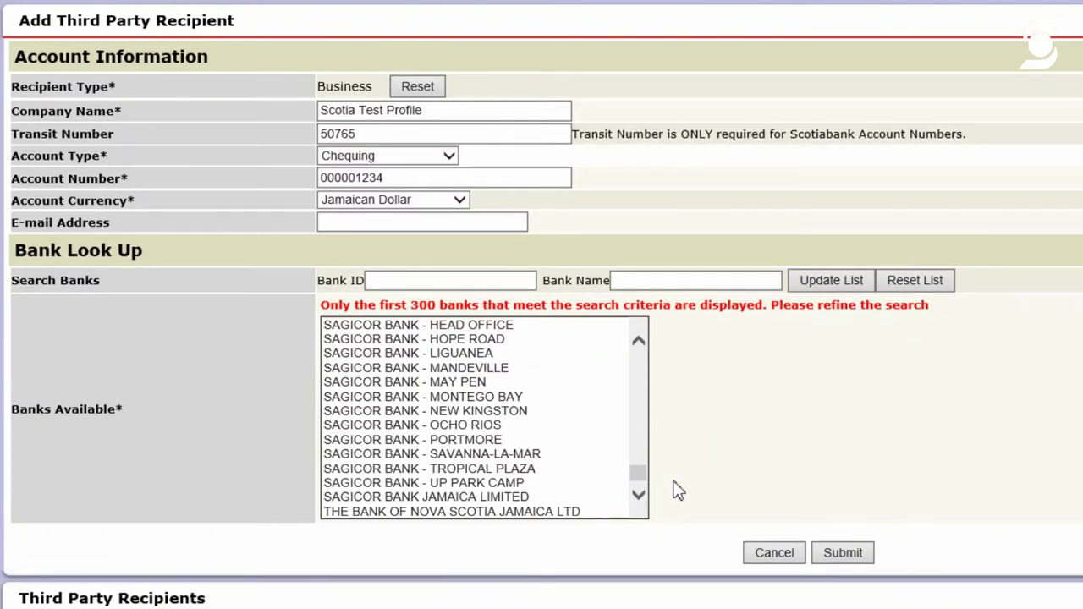
left_click_drag(638, 478, 584, 402)
left_click_drag(508, 440, 429, 485)
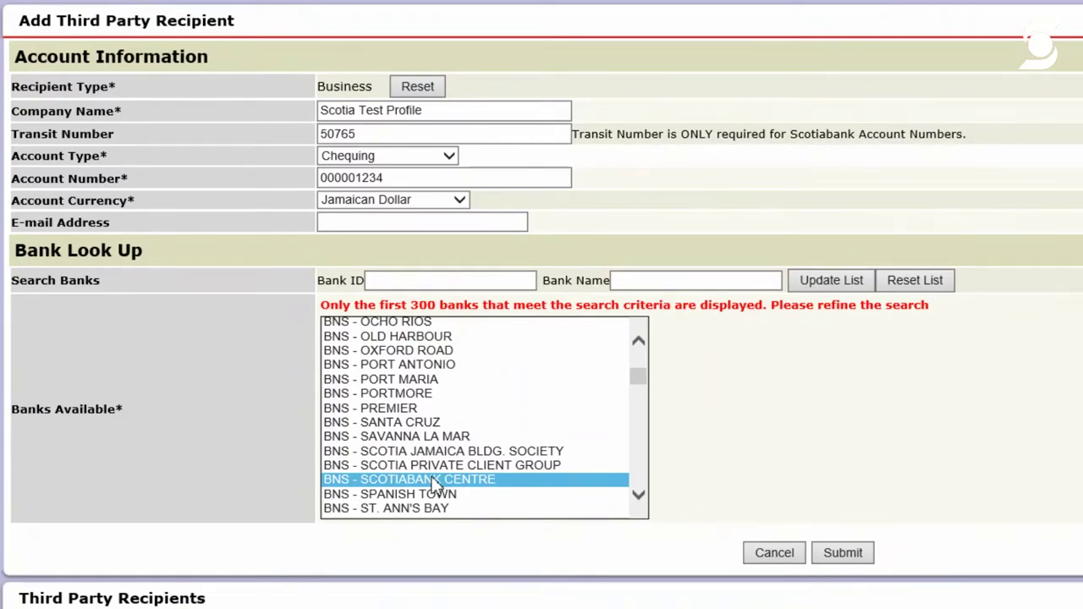
left_click(836, 561)
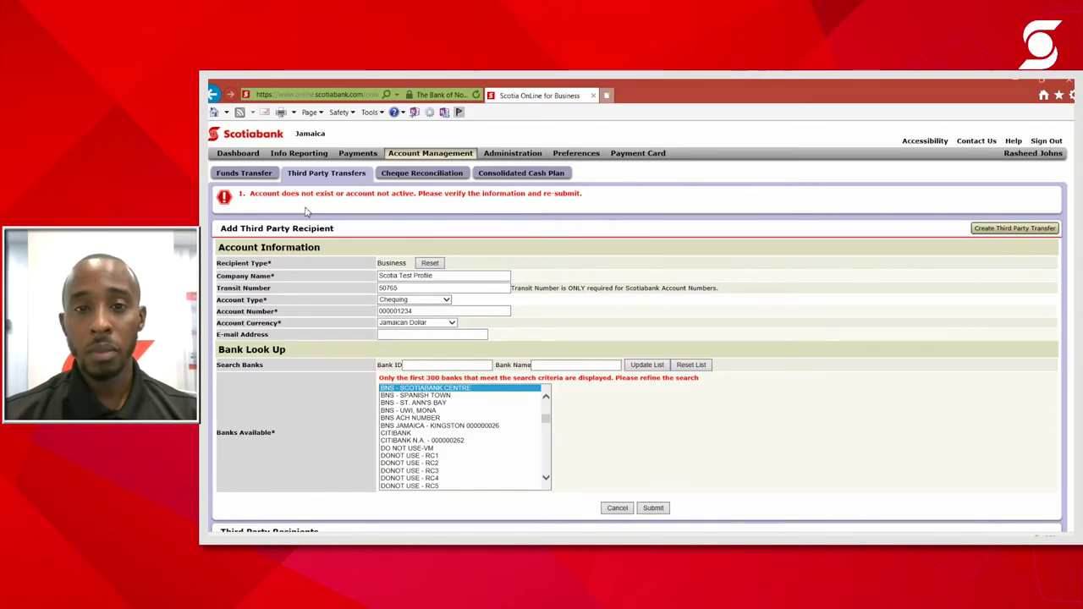
Cancel the recipient form after the 'Account does not exist' error
left_click(623, 513)
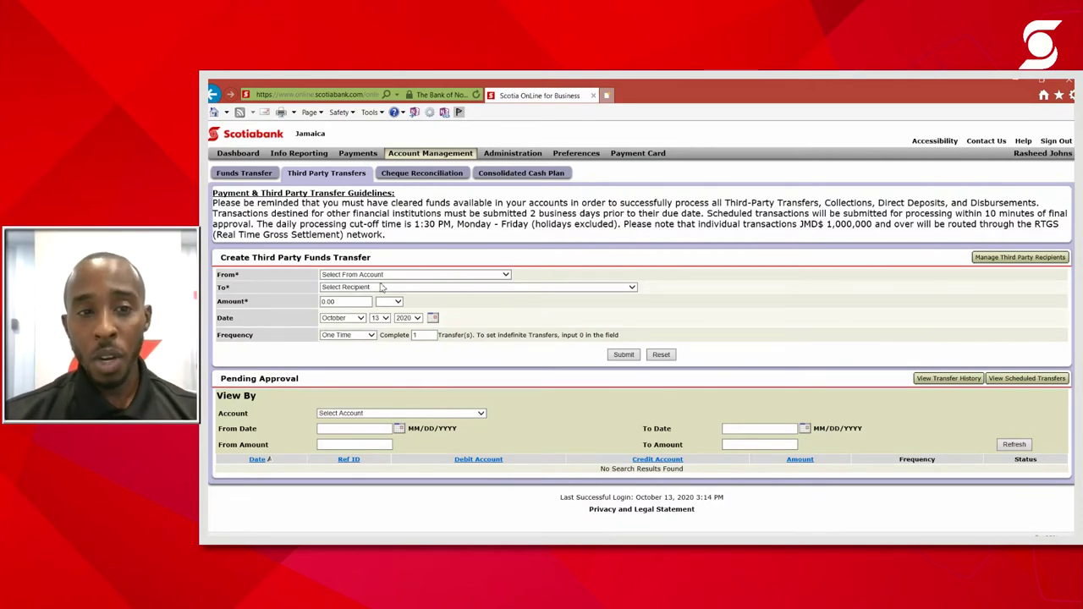
Choose NCB RED HILLS as the recipient and GAIN PLAN SAVINGS as the source account
left_click(632, 288)
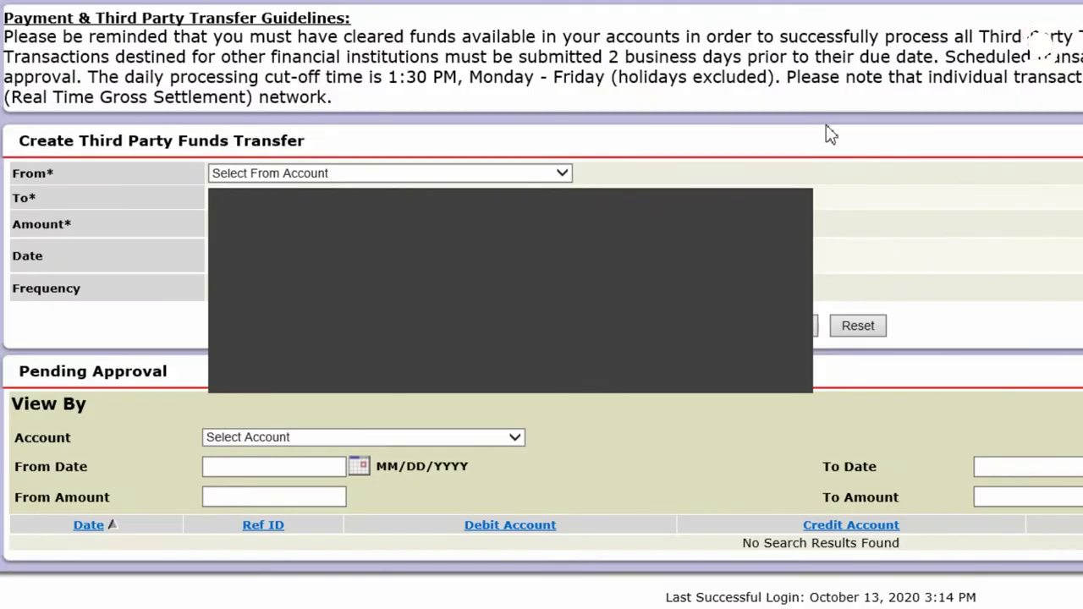
left_click(805, 135)
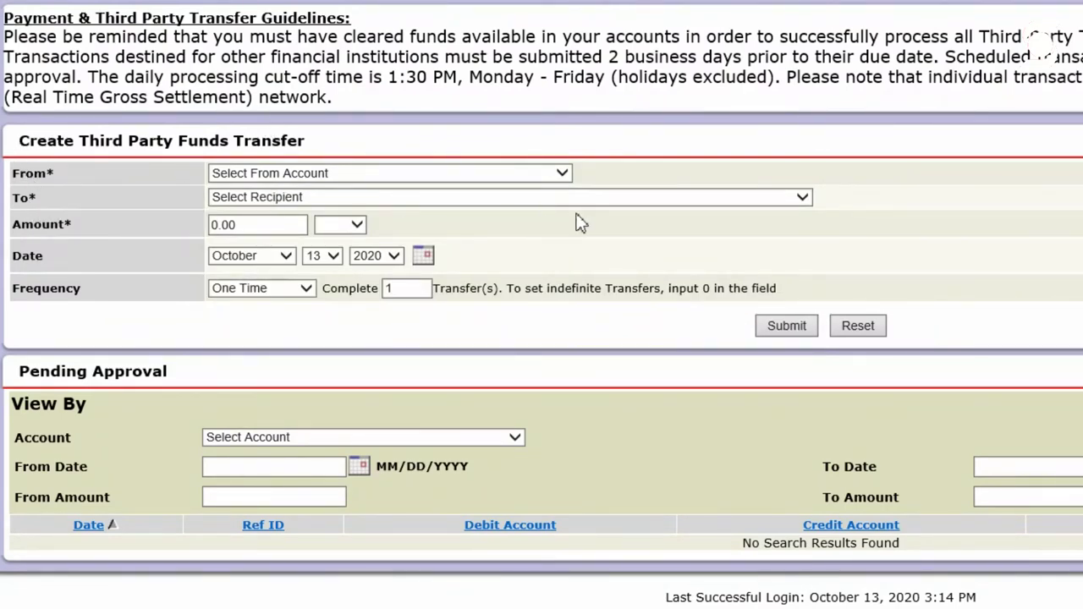
left_click(804, 198)
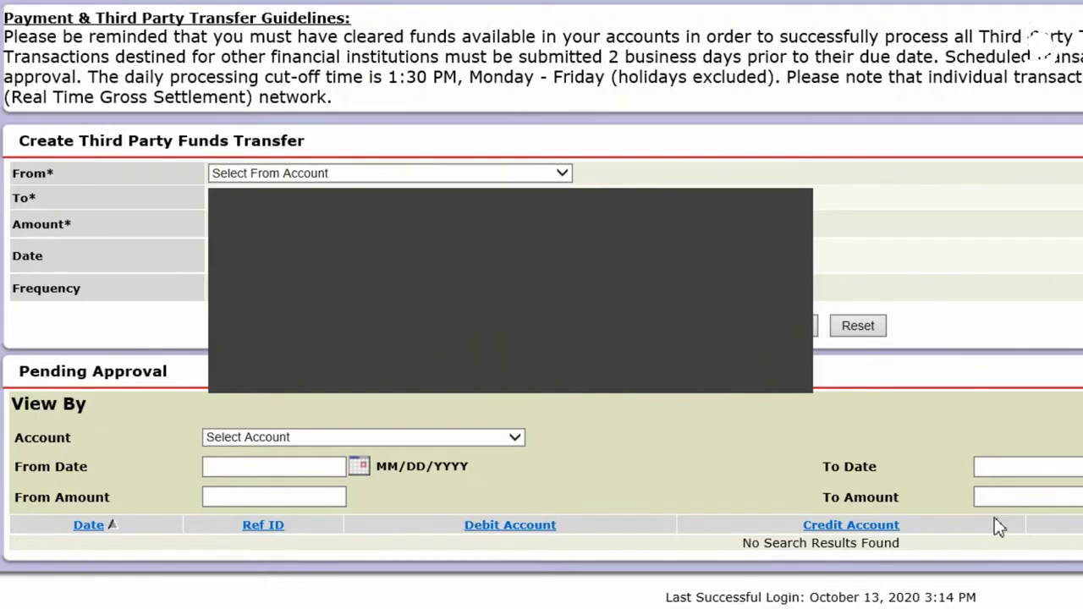
left_click(565, 237)
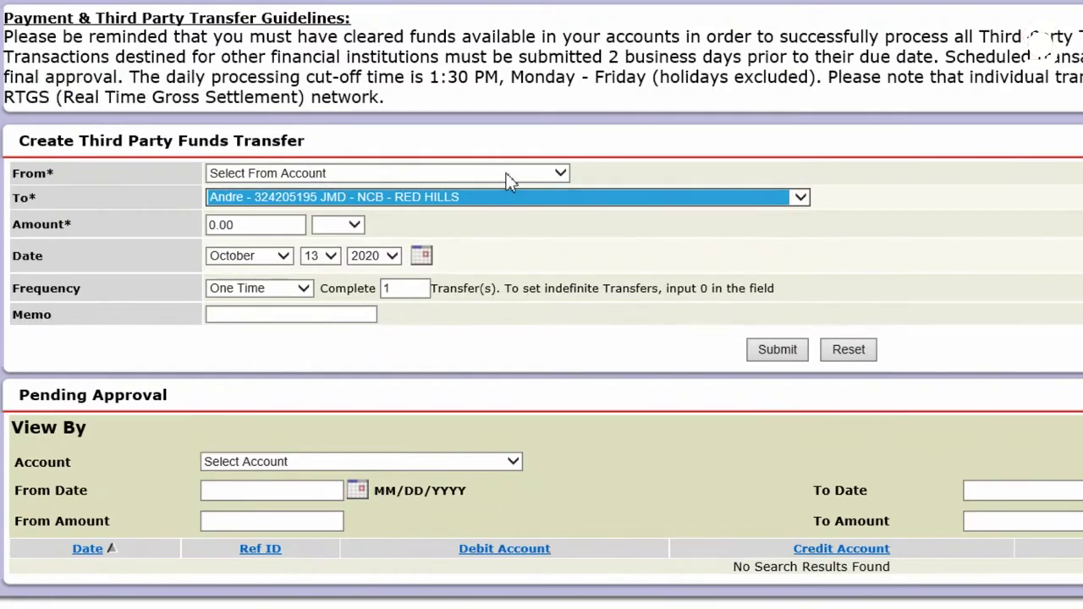
left_click(509, 178)
left_click(511, 197)
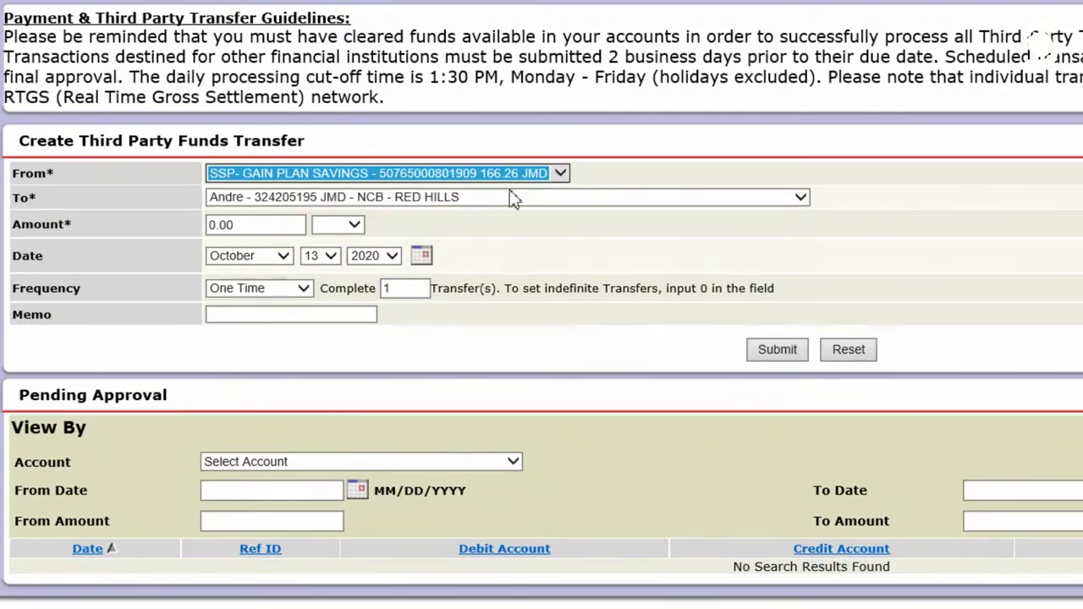
Enter an amount of 100 JMD and submit the transfer for confirmation
left_click(229, 224)
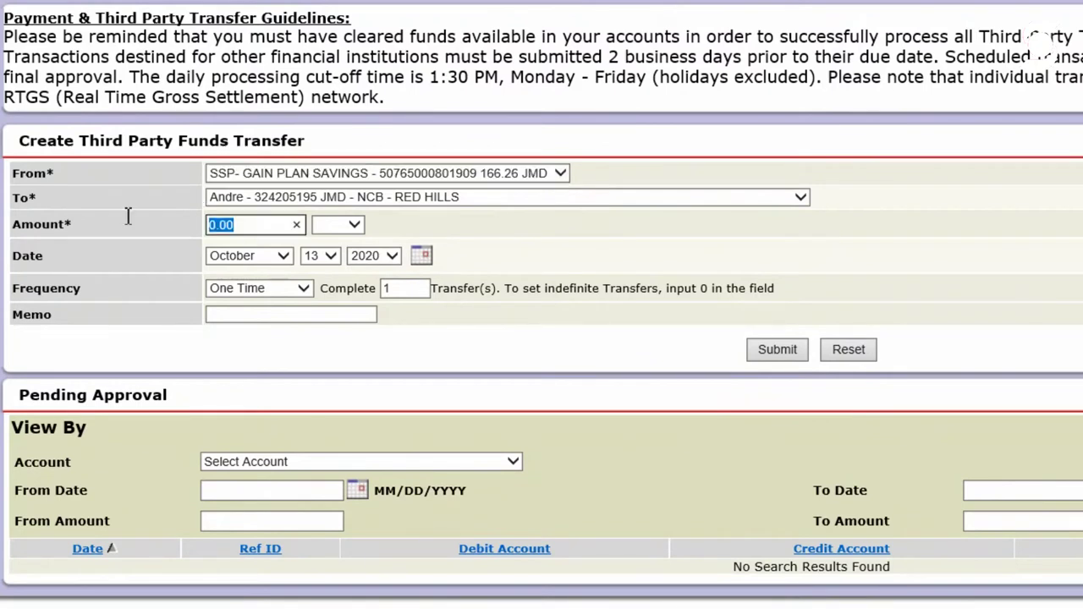
type("100")
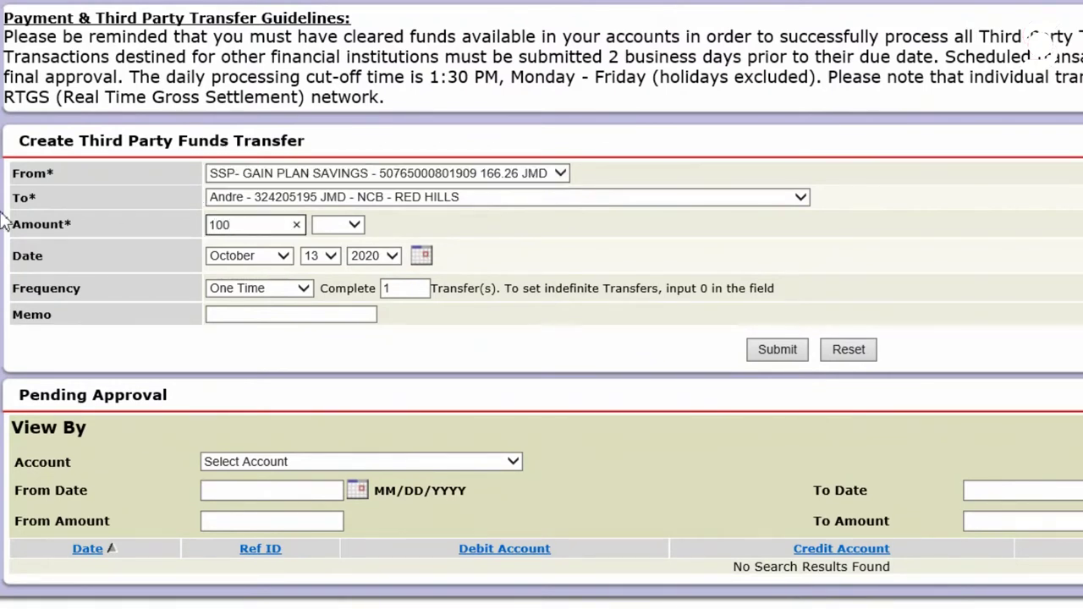
left_click(354, 225)
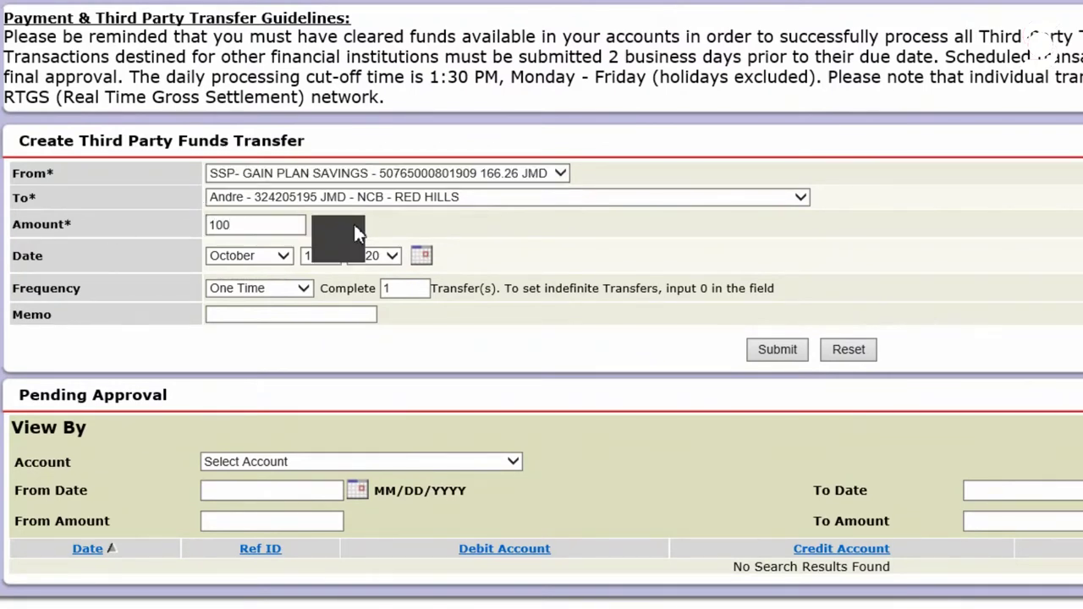
left_click(355, 251)
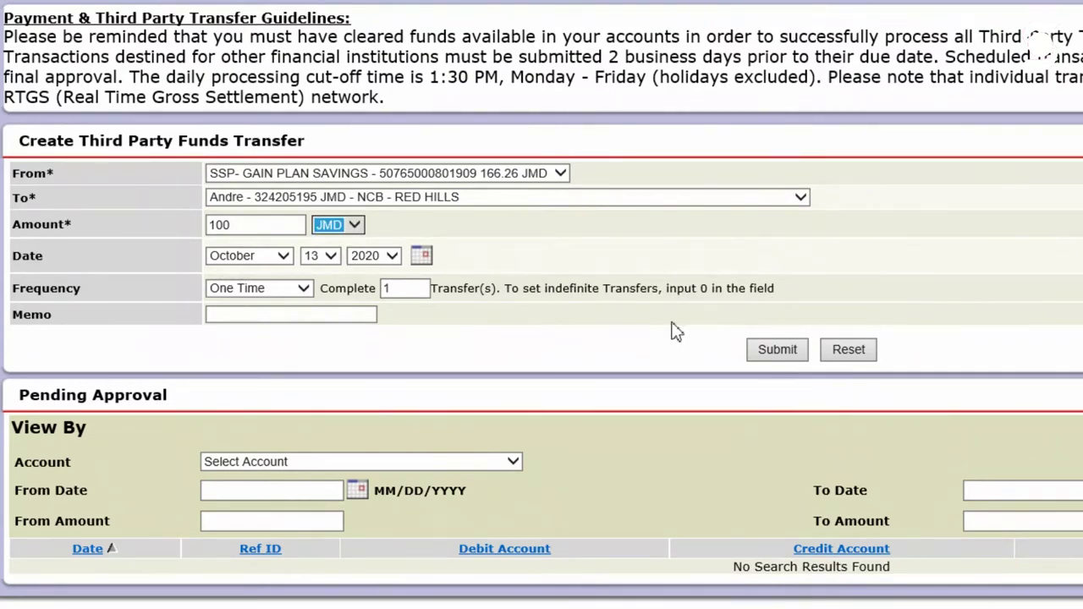
left_click(777, 350)
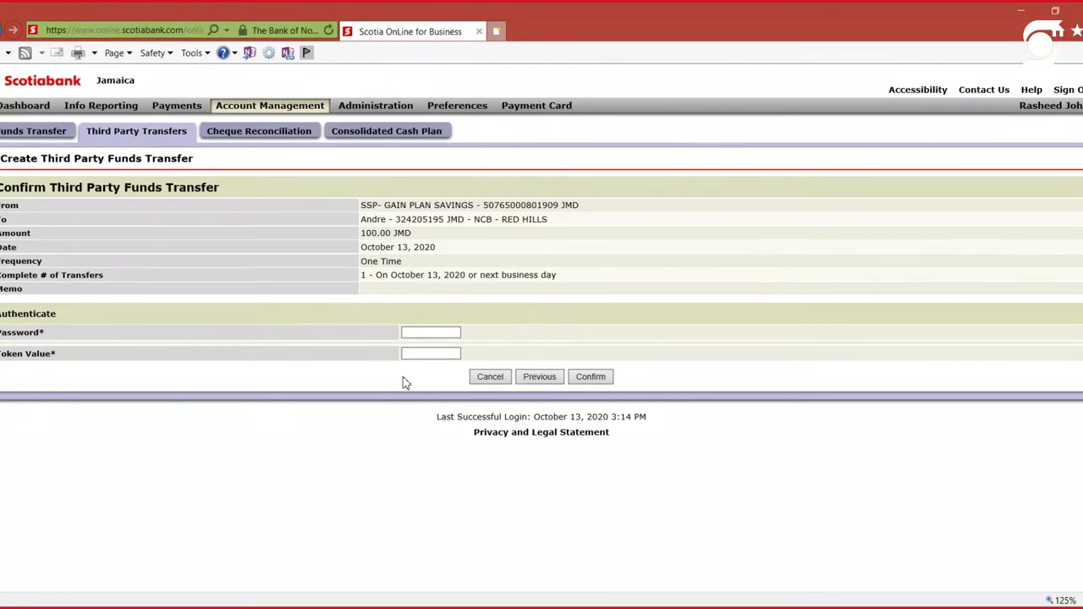
Cancel the unconfirmed 100 JMD transfer to NCB RED HILLS
left_click(491, 379)
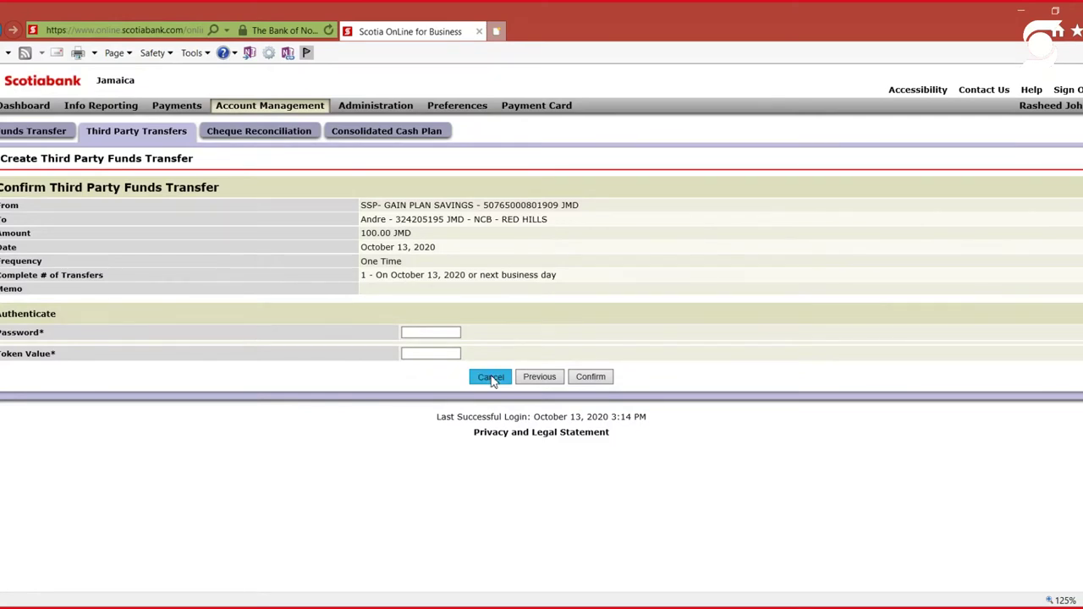